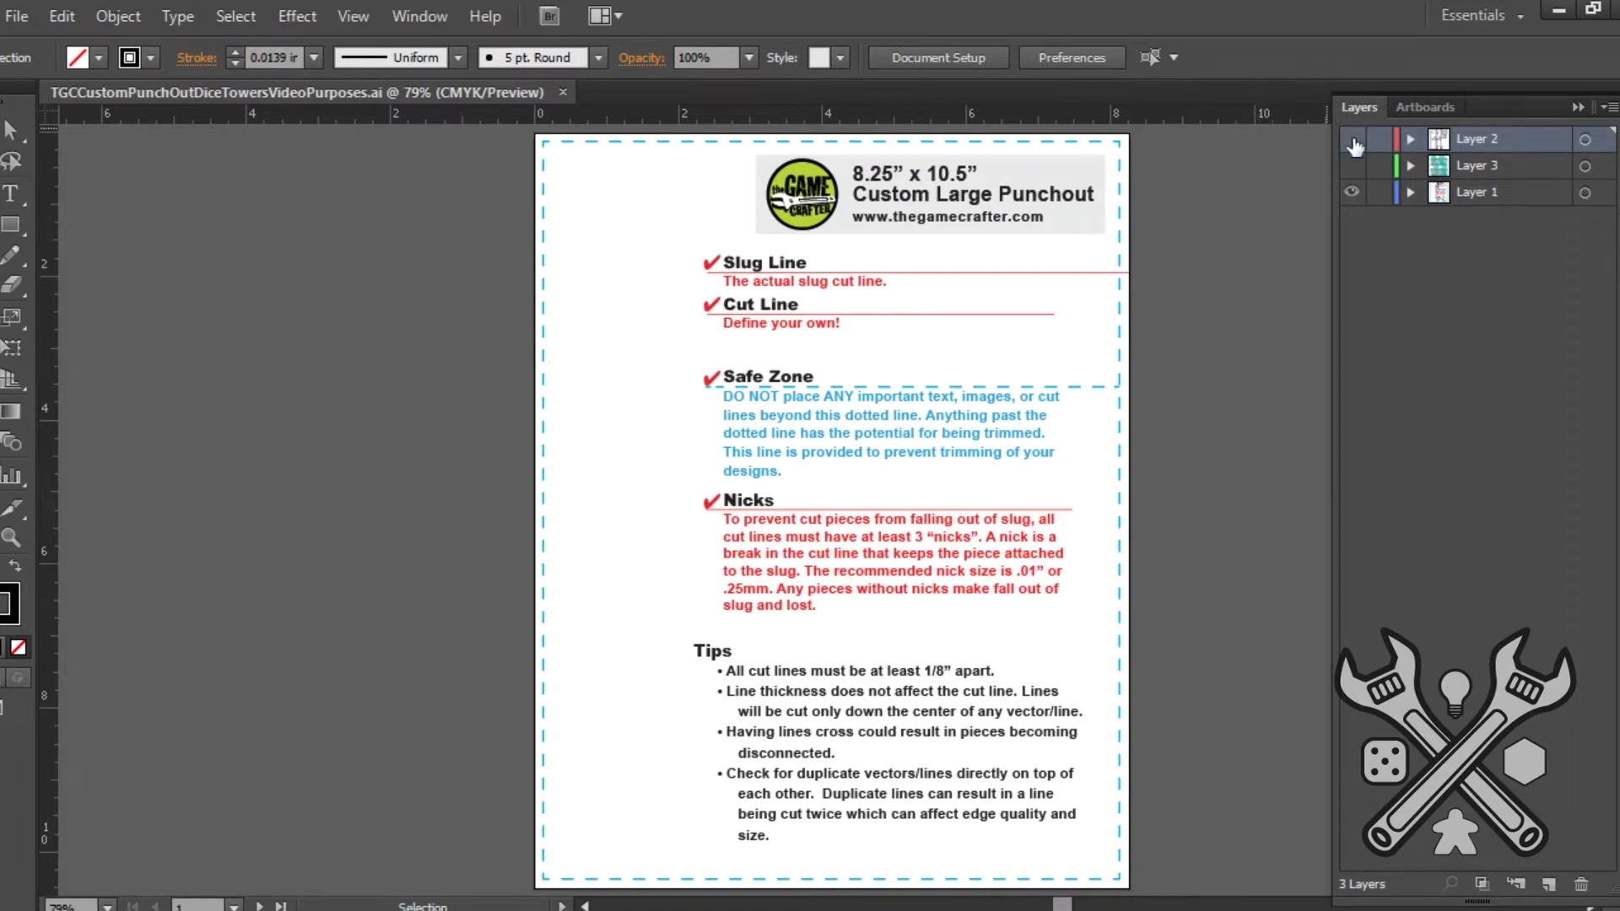
Step: Turn on Layer 2 to reveal the dice tower cut-line pieces over the punchout template
click(1352, 140)
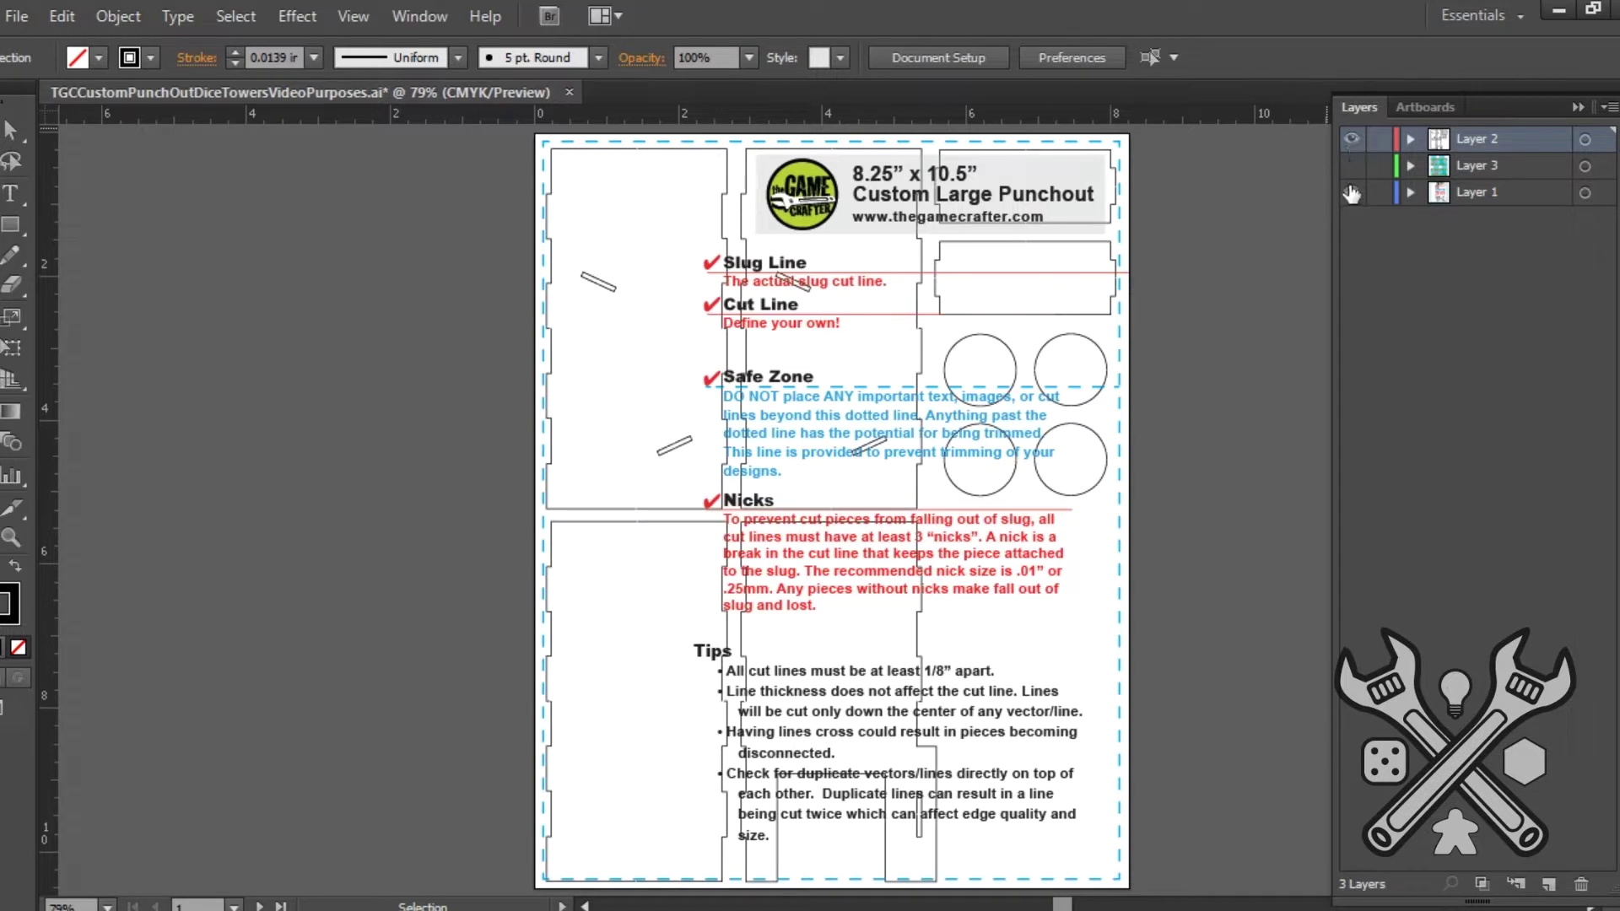
Step: Hide Layer 1's instructions and logo, zoom into the top-left tower panel, then fit the page (Ctrl+0)
click(1352, 193)
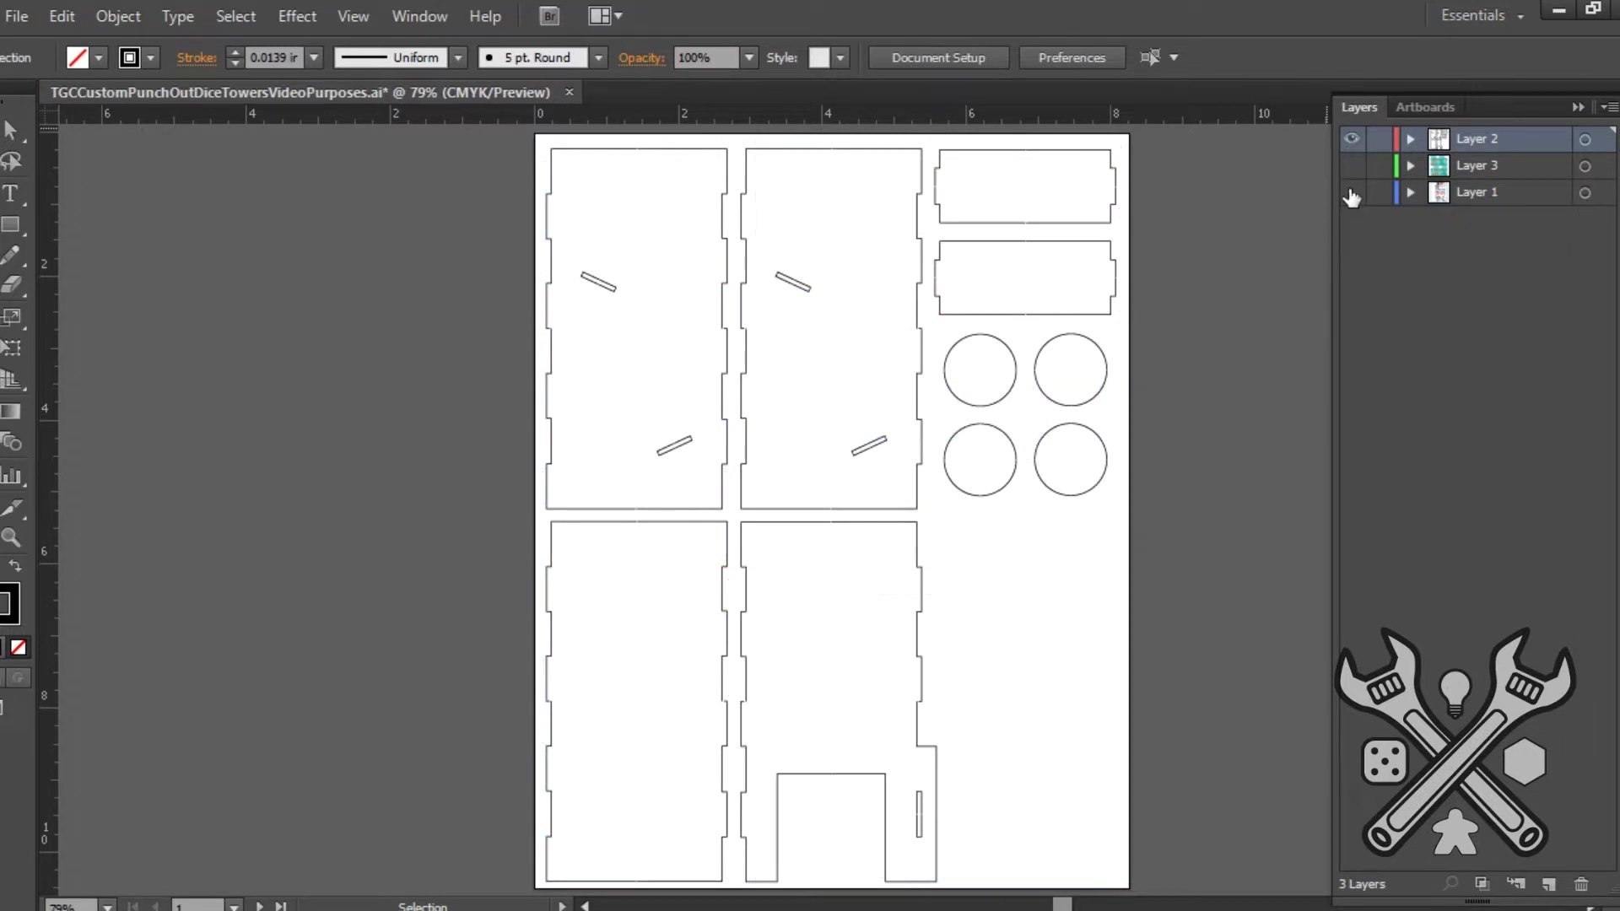
key(z)
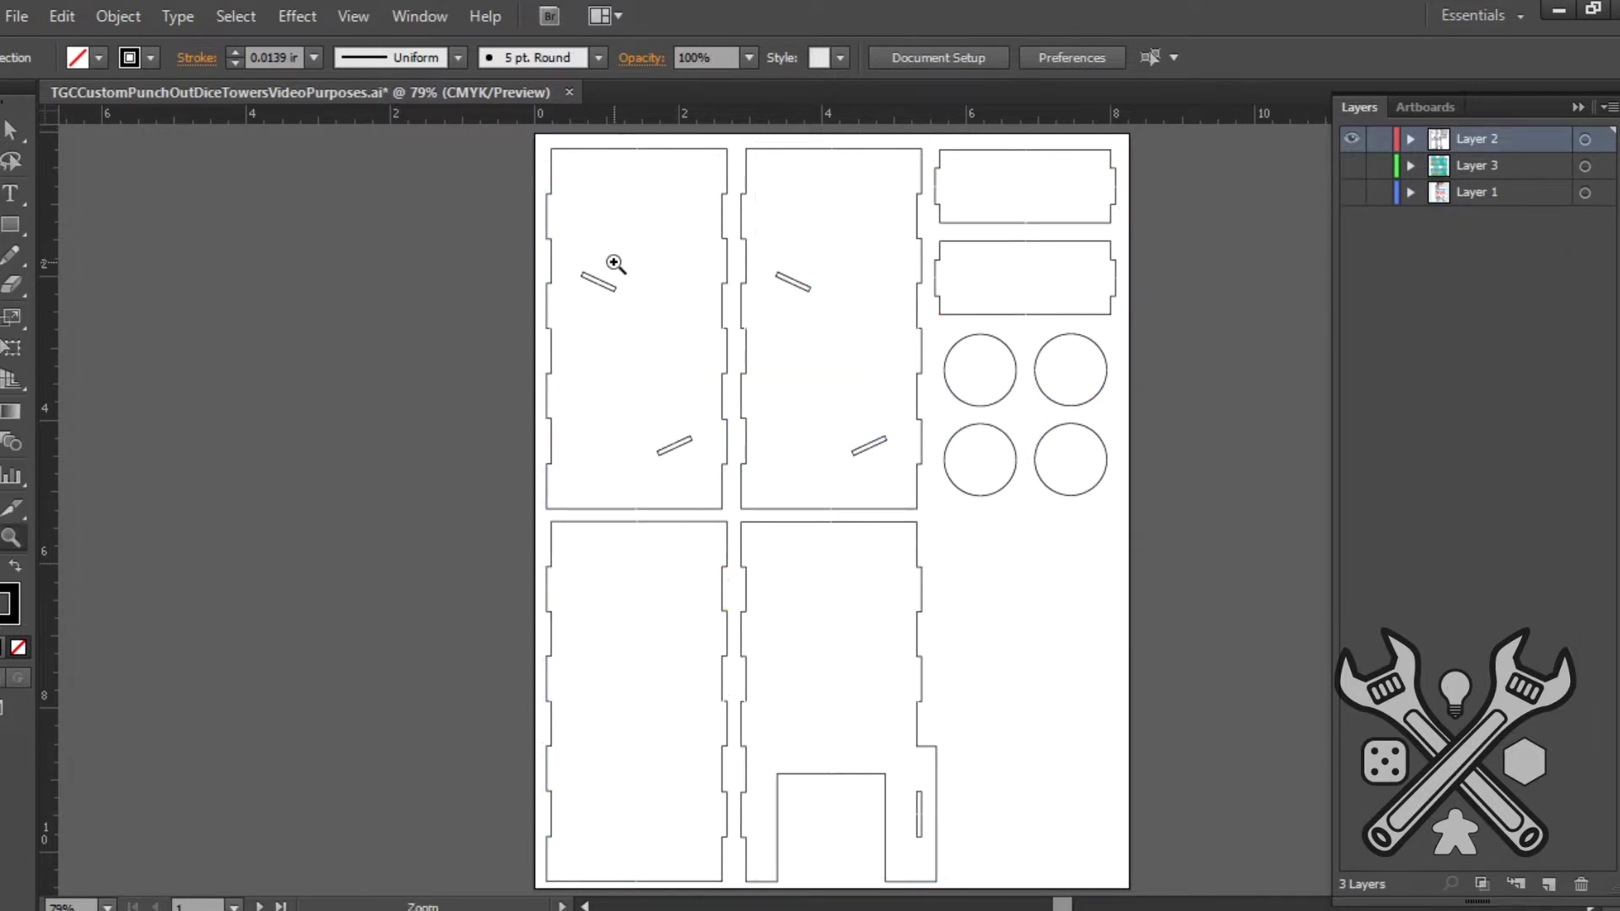
click(583, 207)
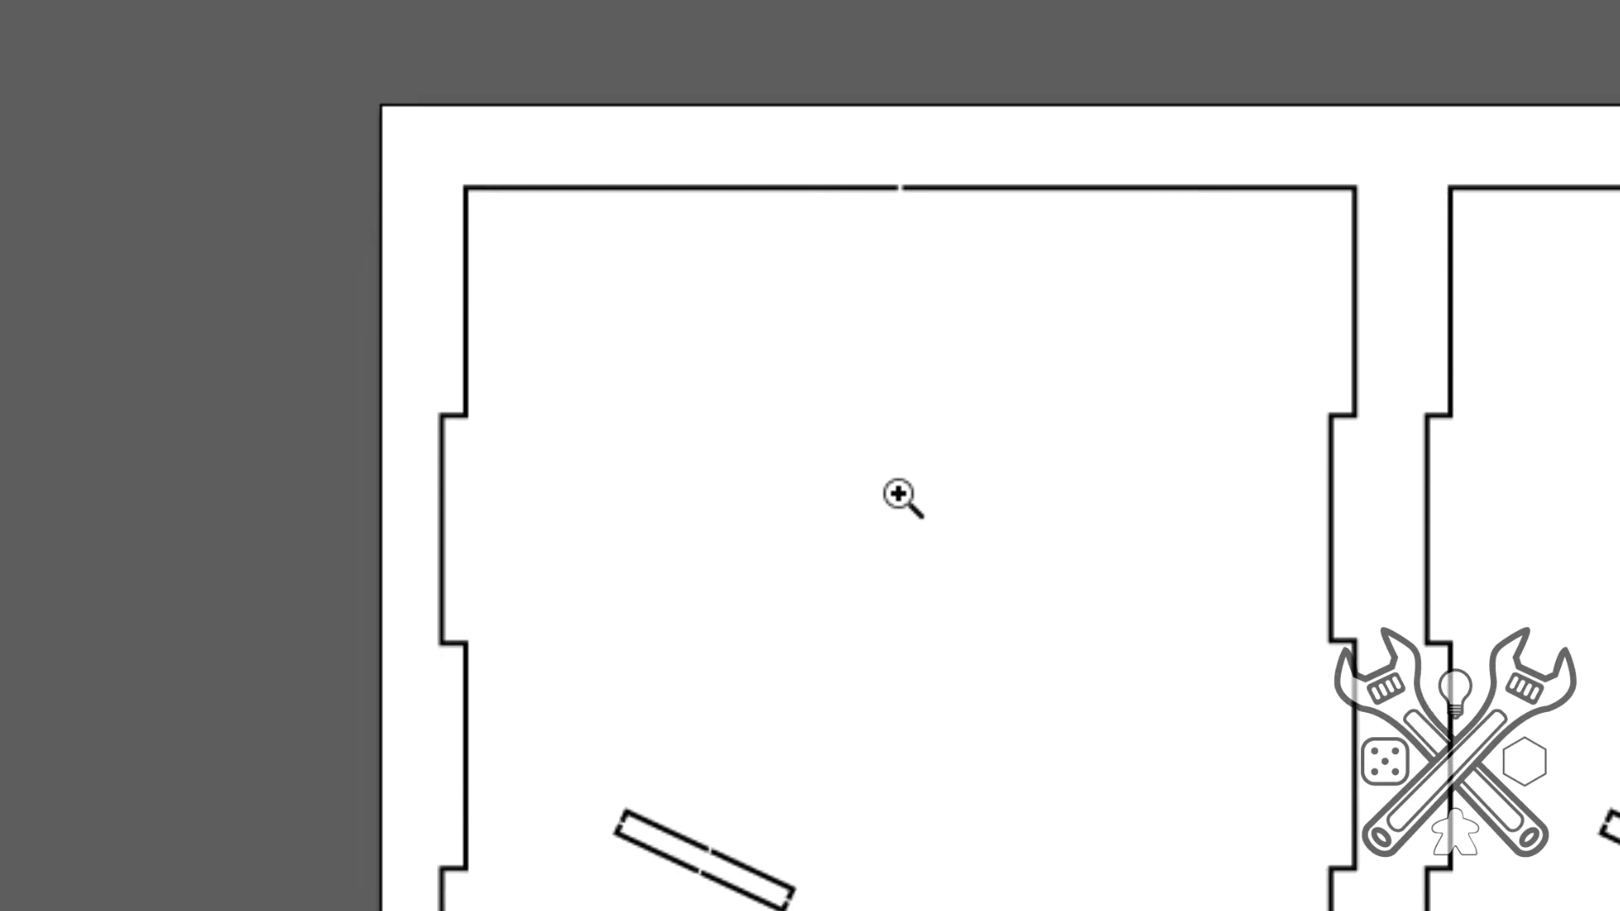
scroll(899, 496, down, 7)
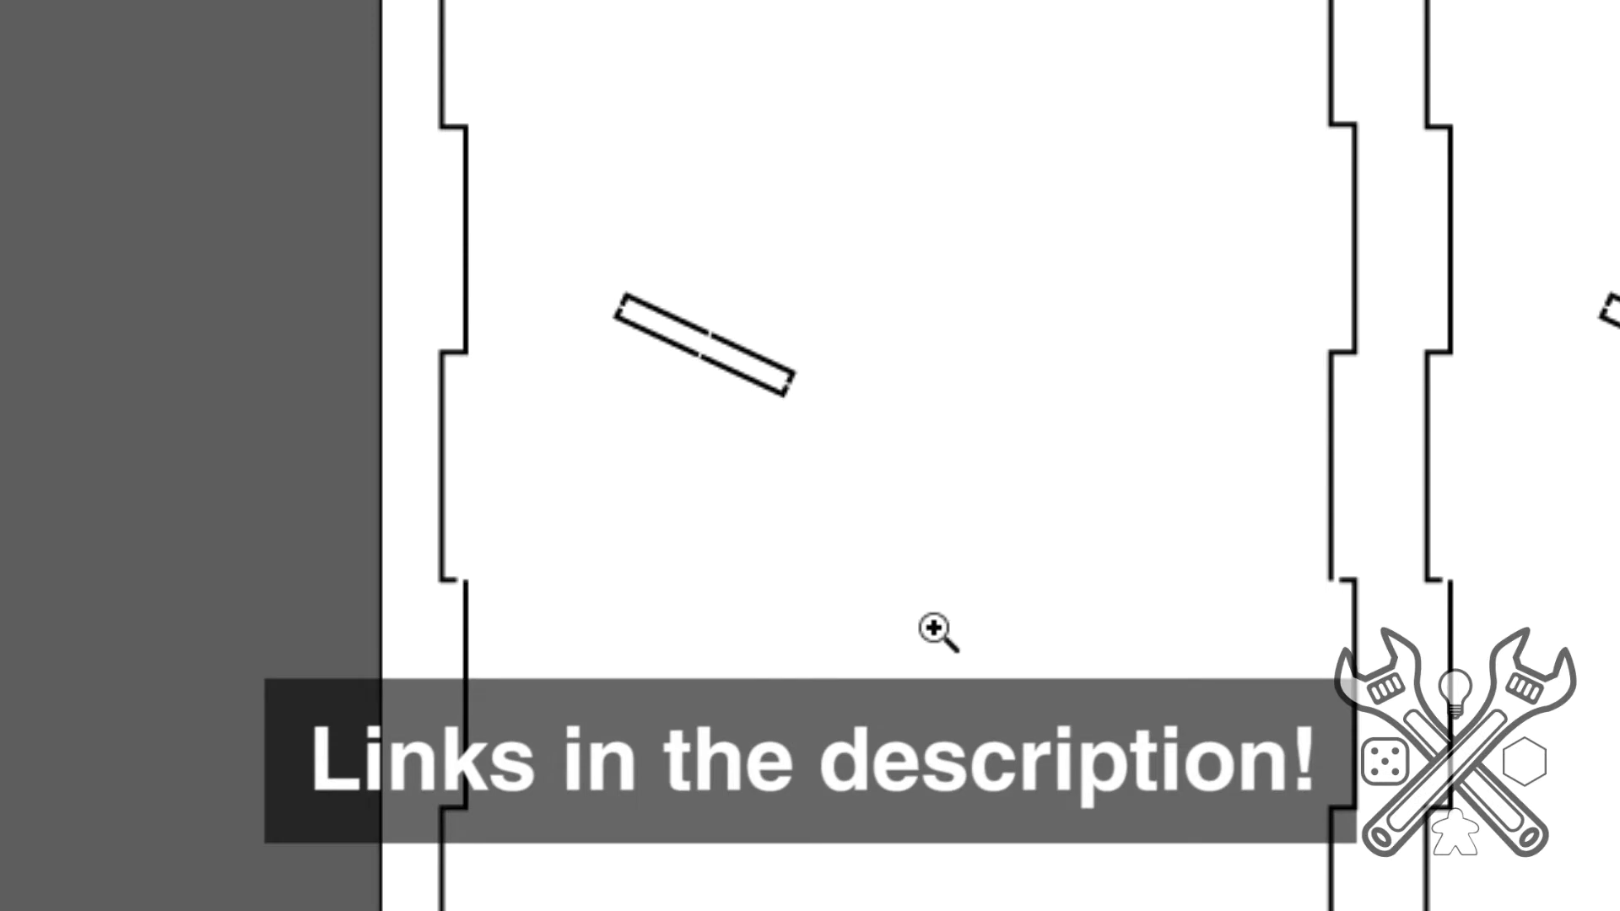
scroll(935, 628, down, 6)
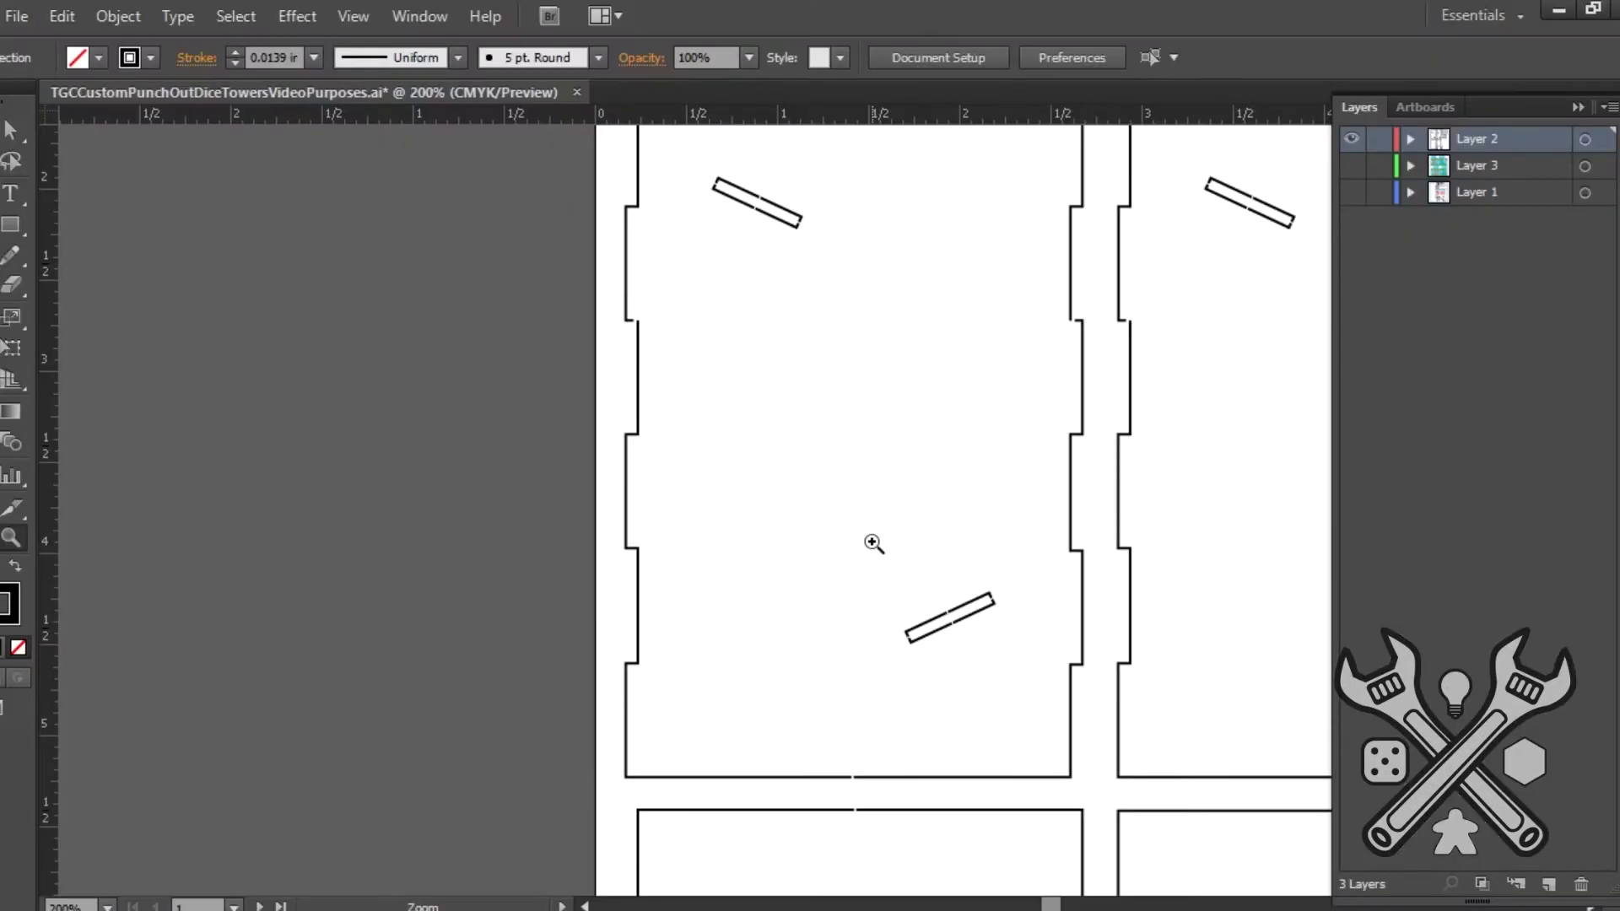
scroll(873, 544, up, 4)
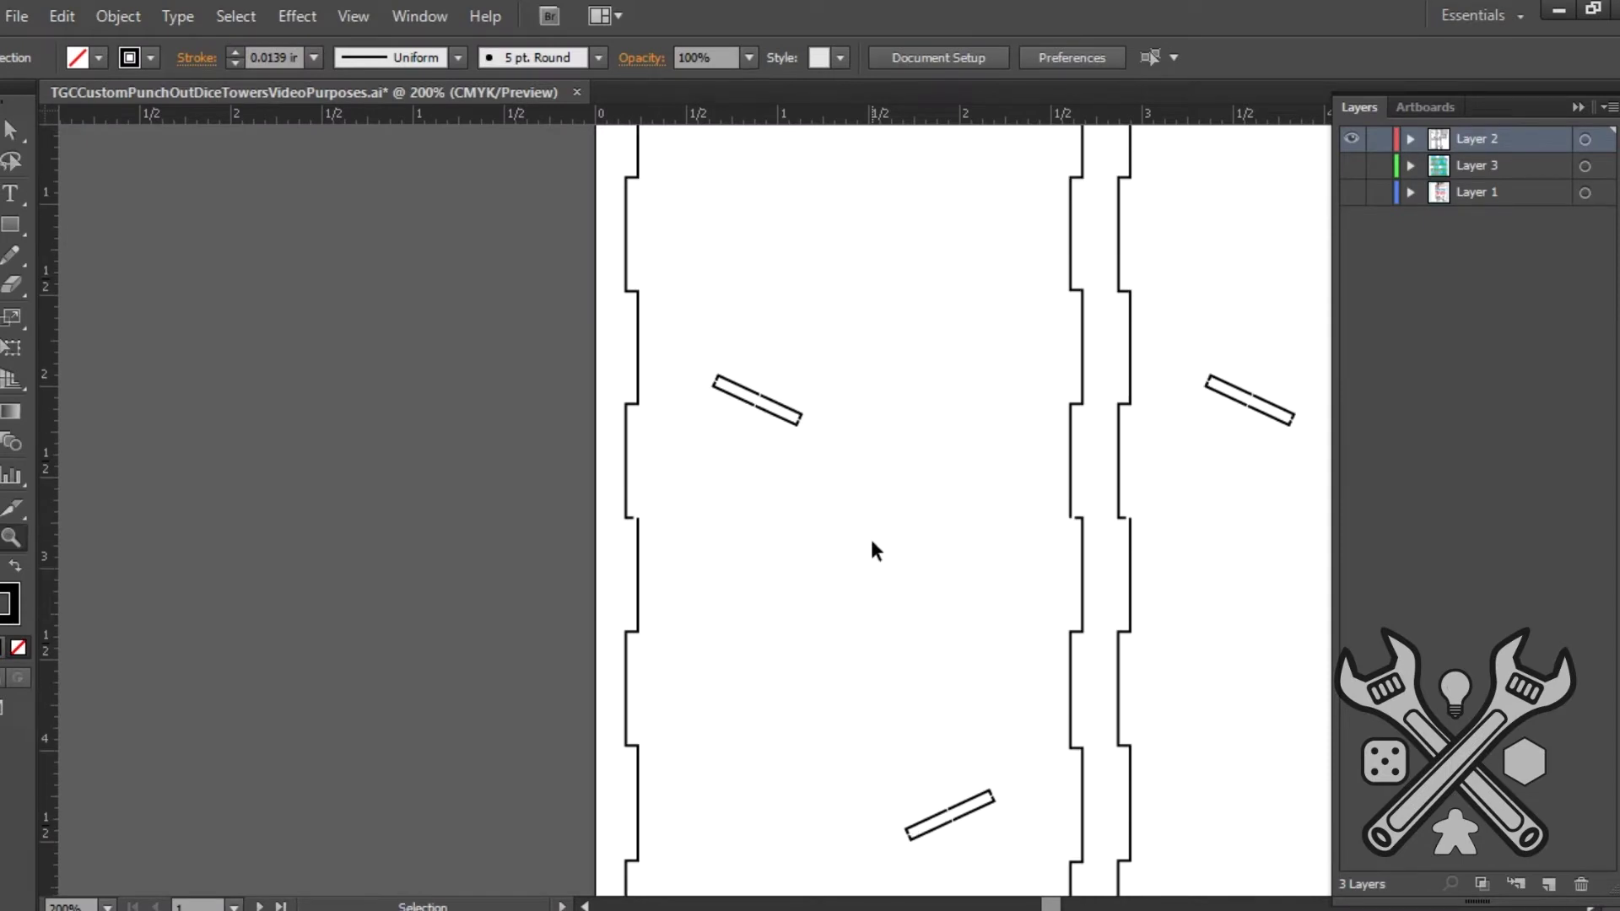
key(ctrl+0)
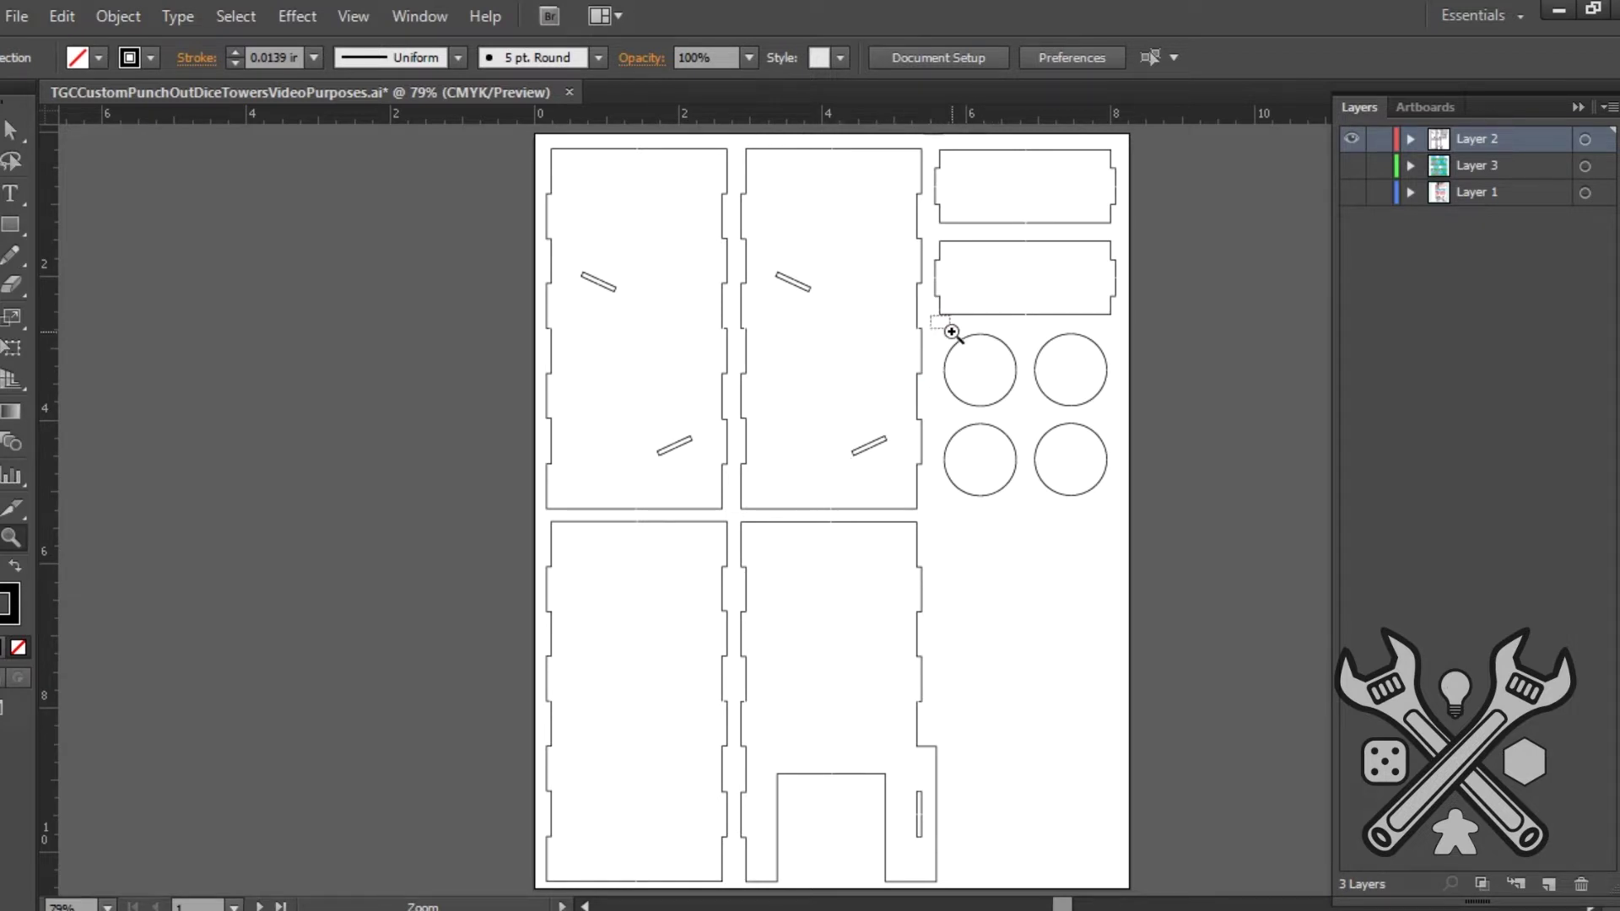
drag(930, 316, 1038, 449)
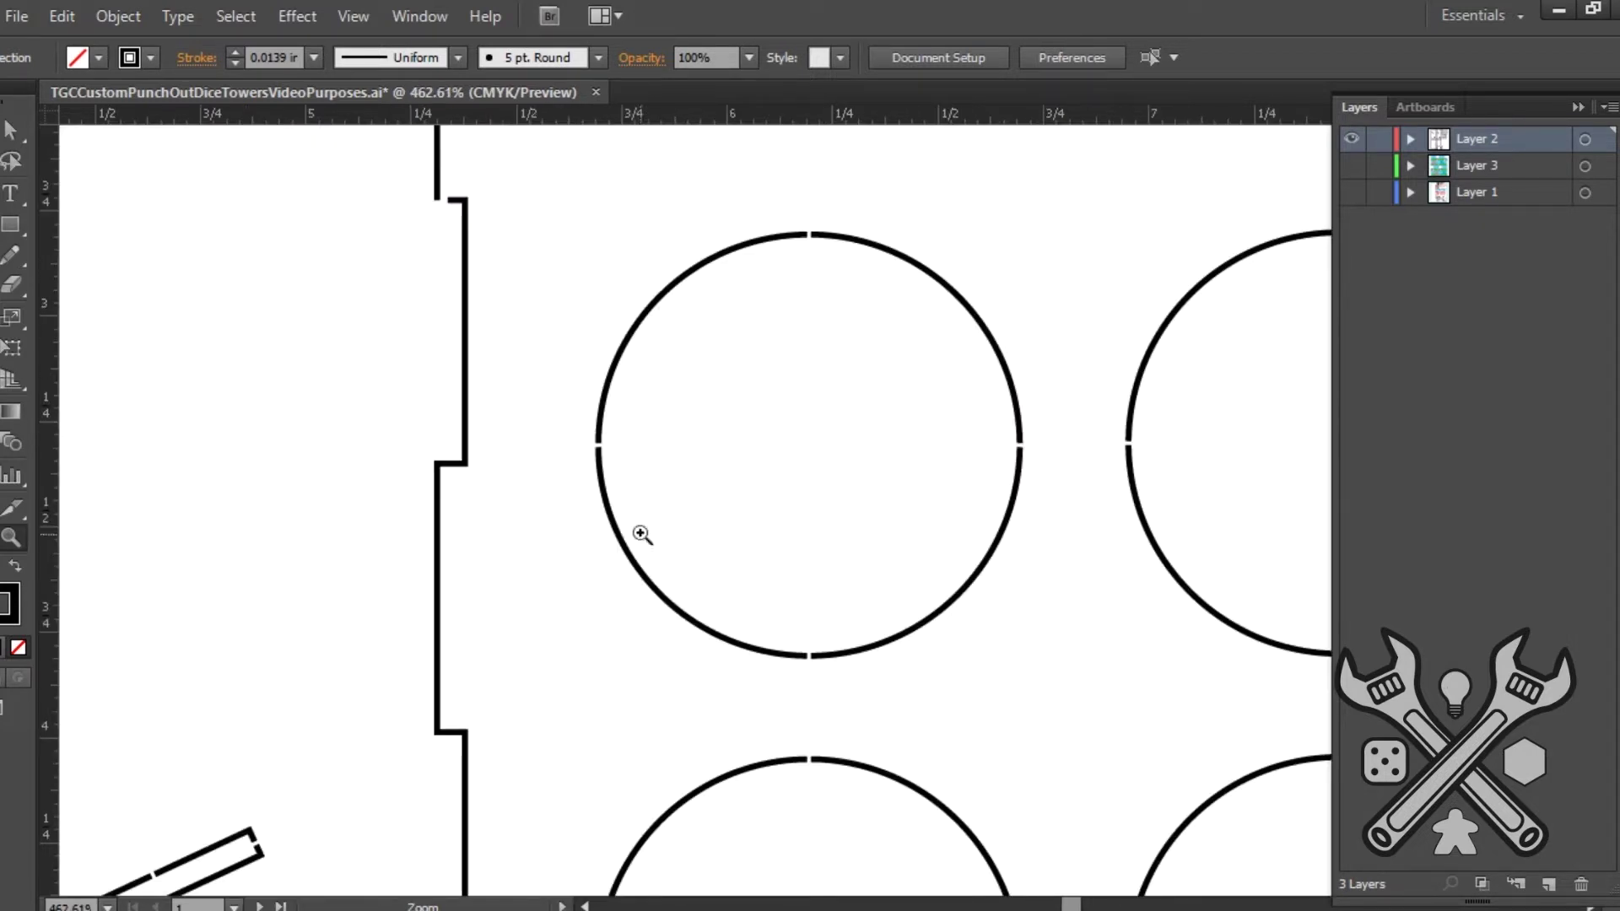
key(ctrl+0)
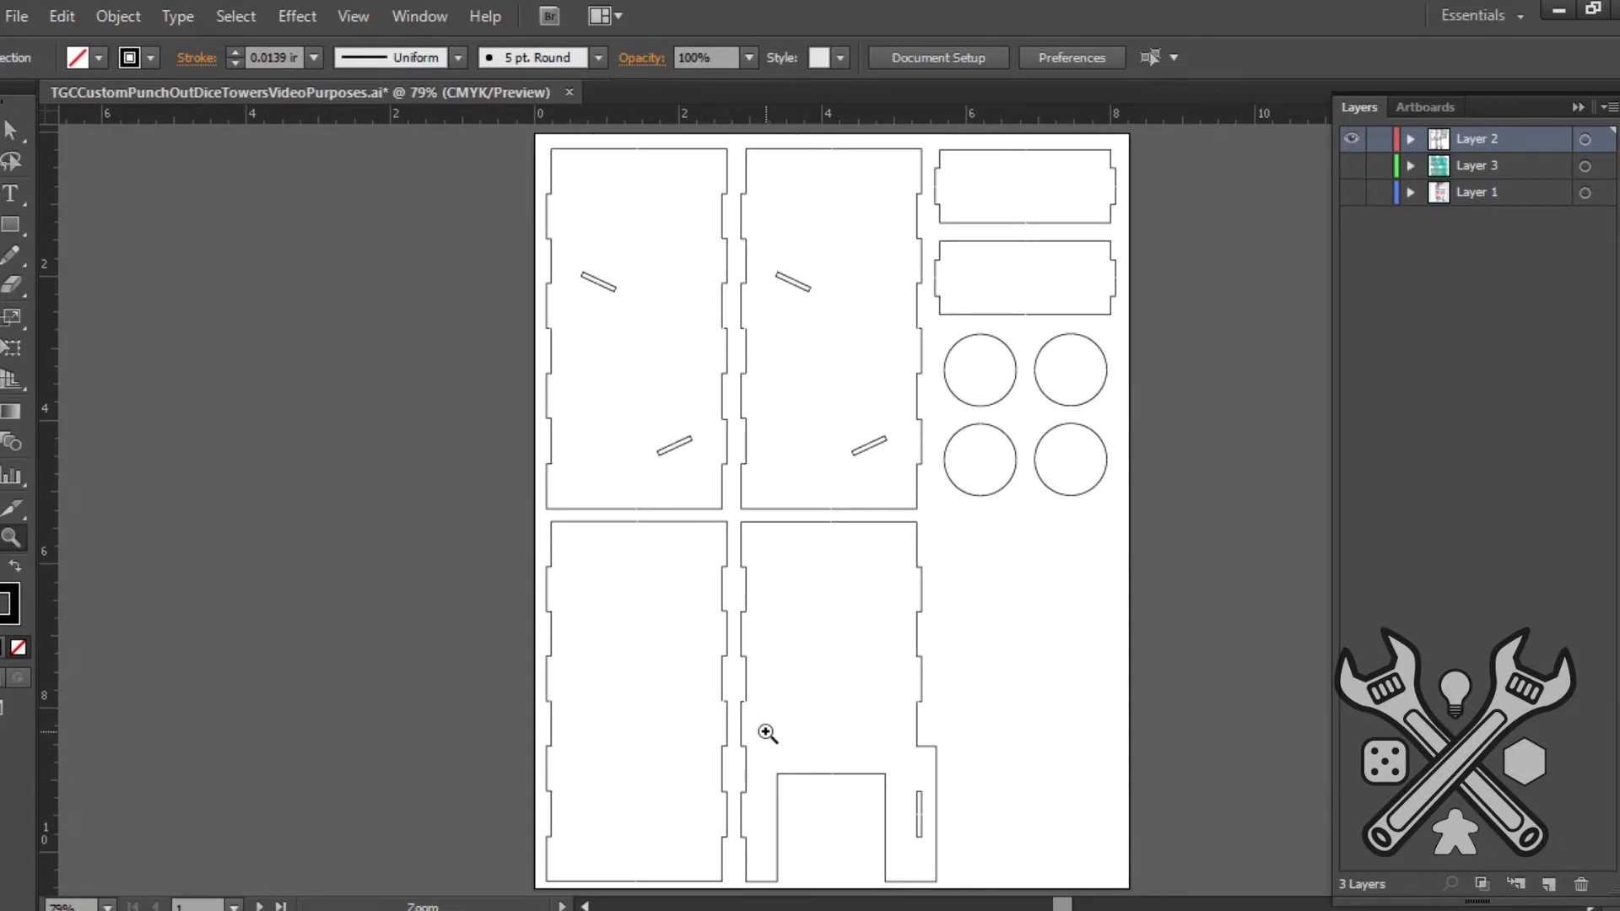
drag(768, 732, 895, 660)
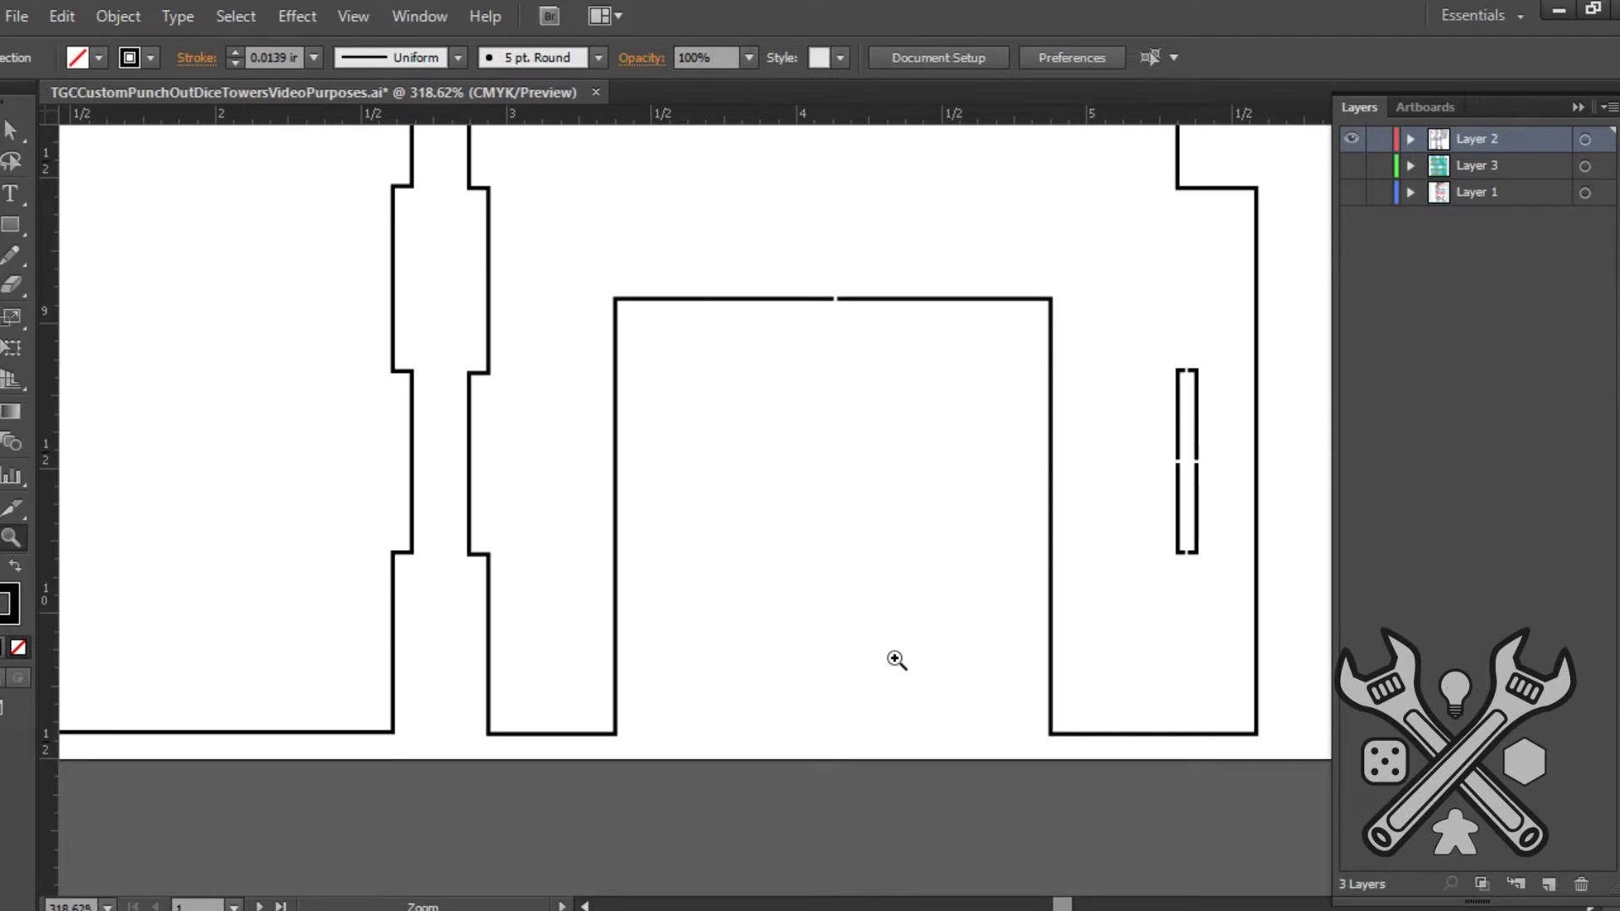
key(ctrl)
key(ctrl+minus)
key(ctrl+minus)
key(ctrl+minus)
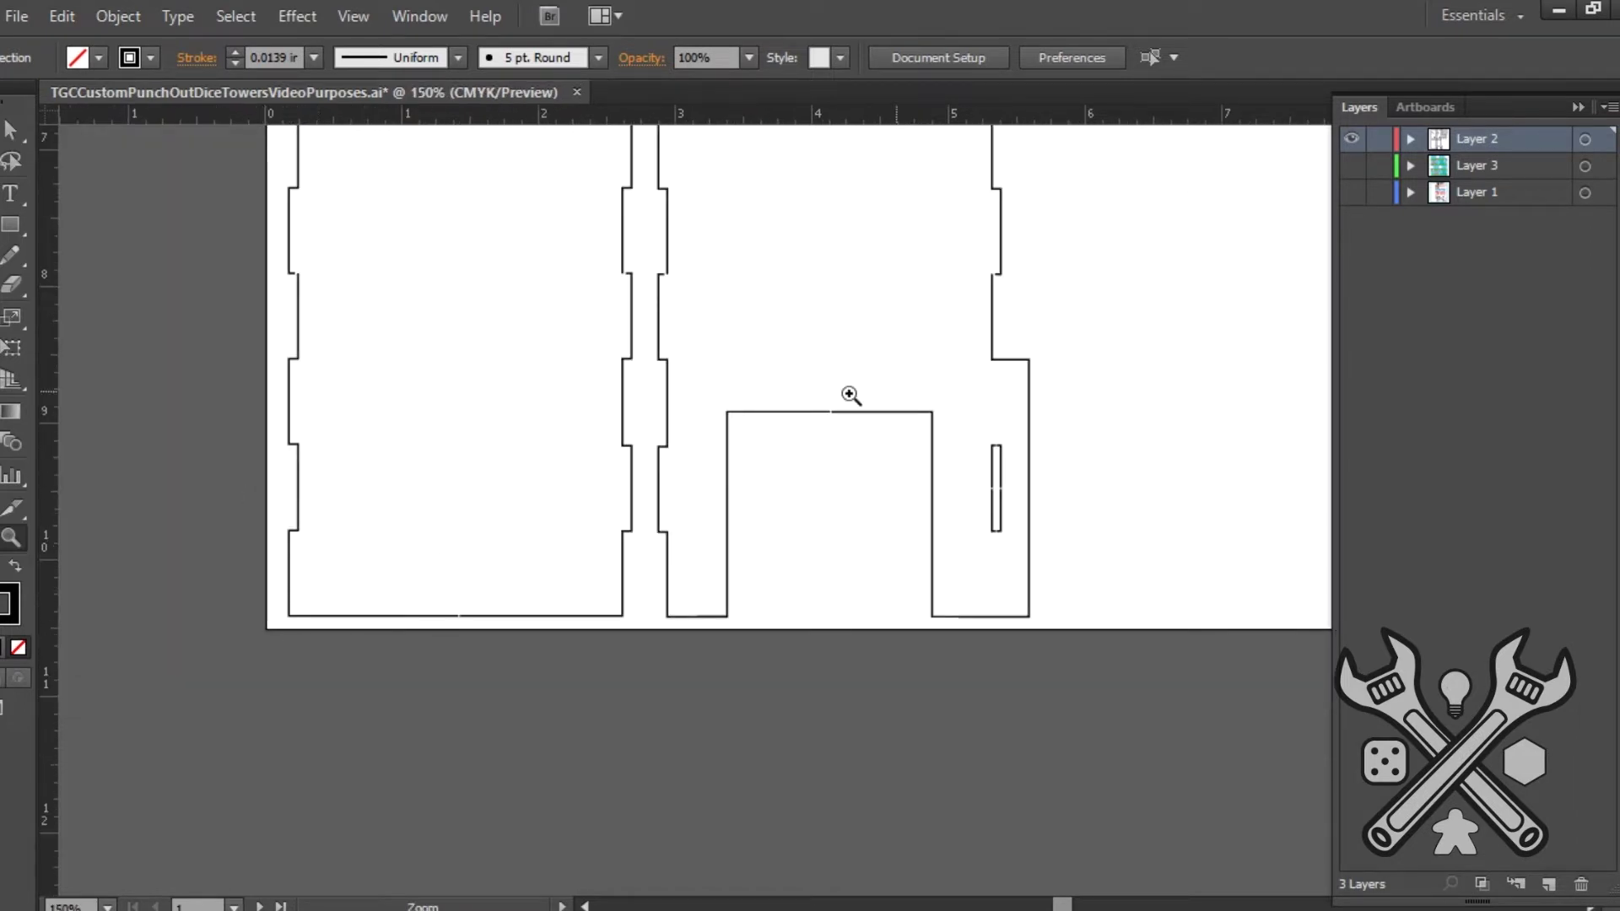
scroll(973, 383, up, 5)
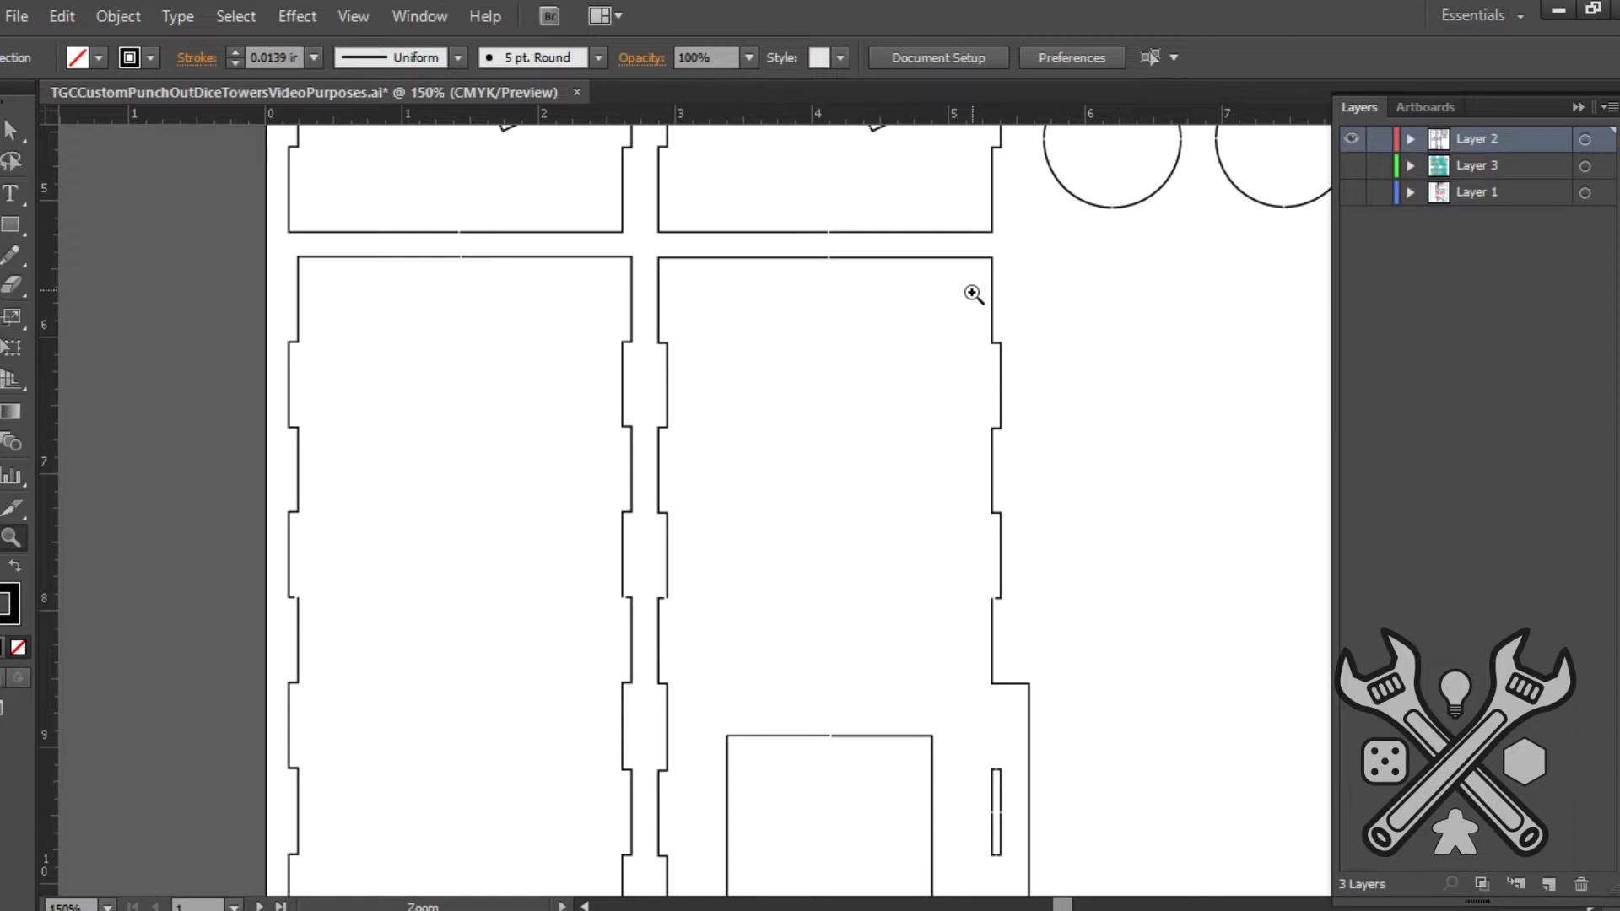
scroll(973, 294, up, 3)
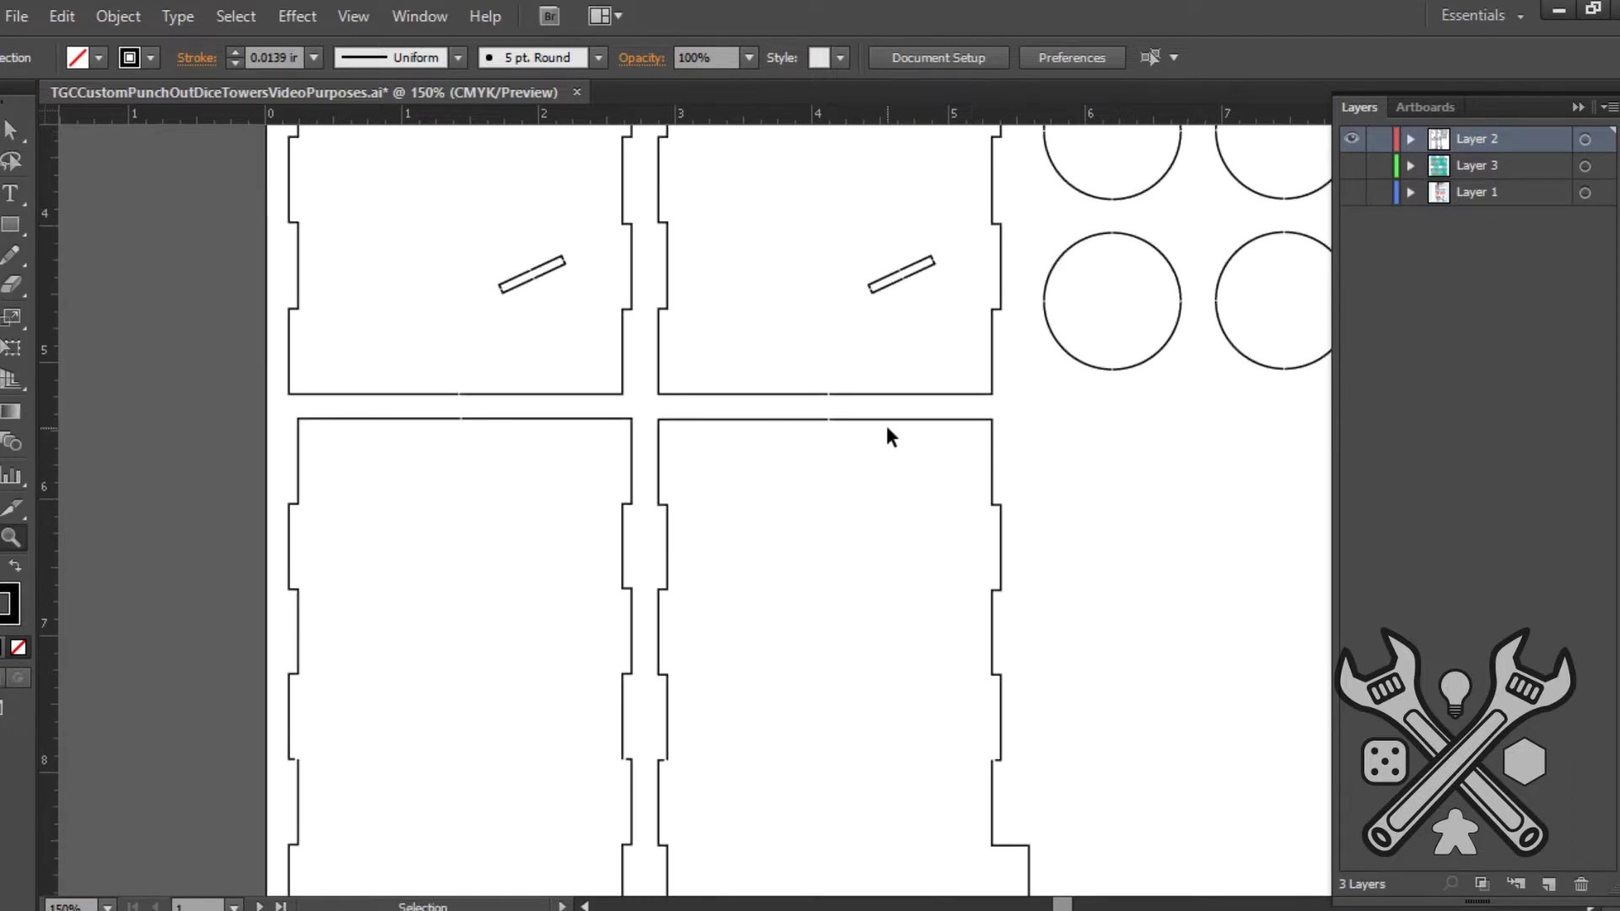
key(ctrl+0)
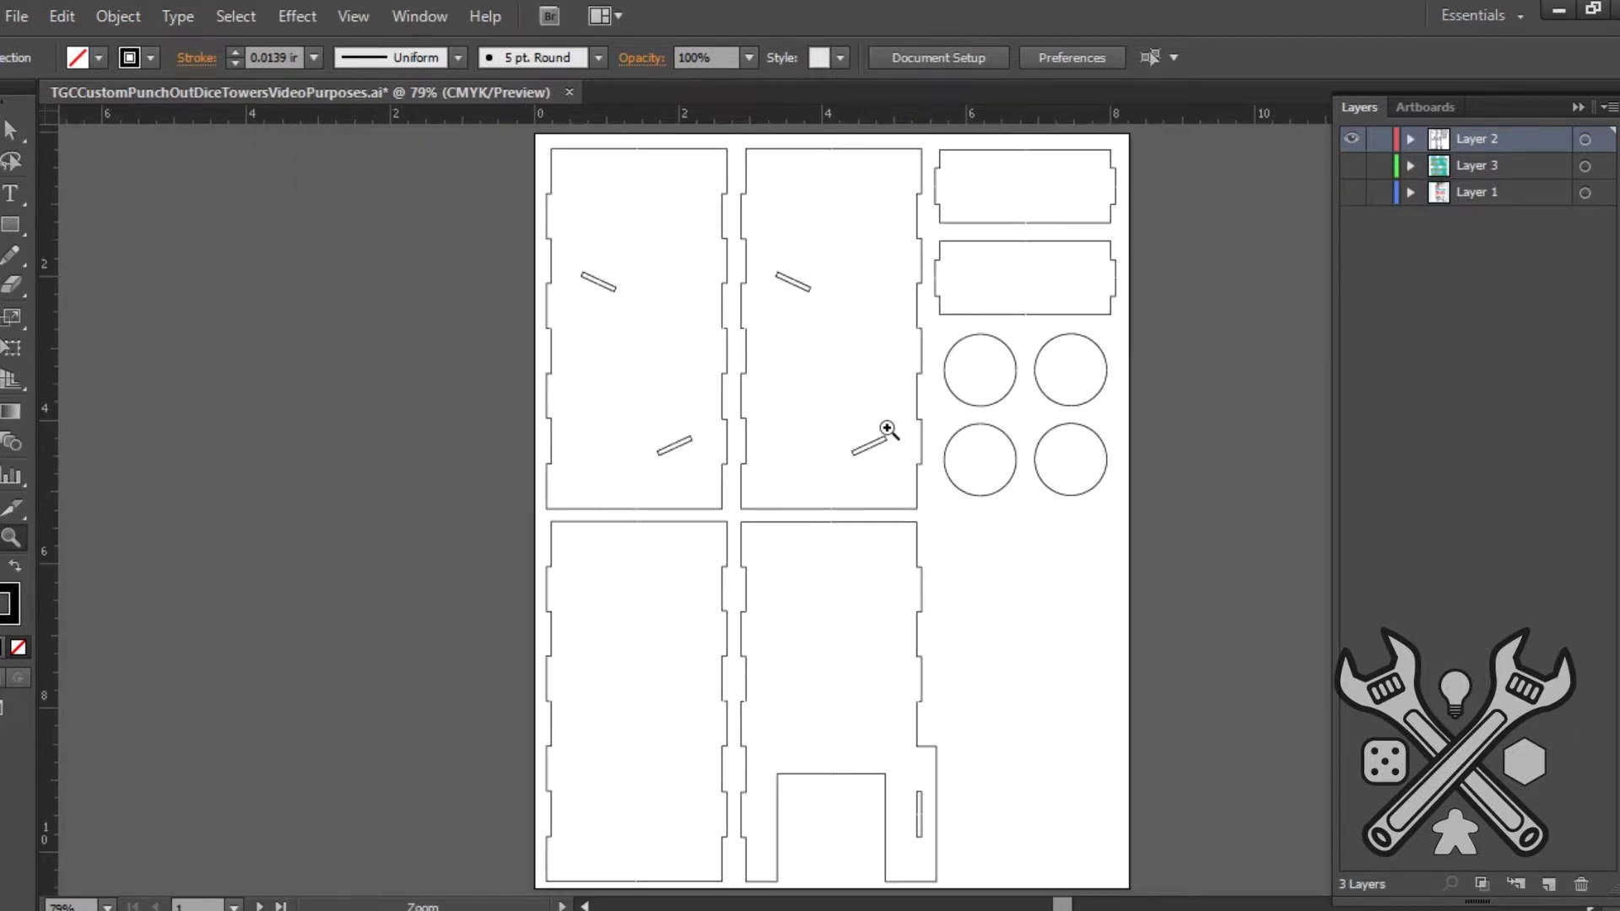
Step: Expand Layer 2 and scroll through its 60 numbered cut-line path sublayers
click(1410, 141)
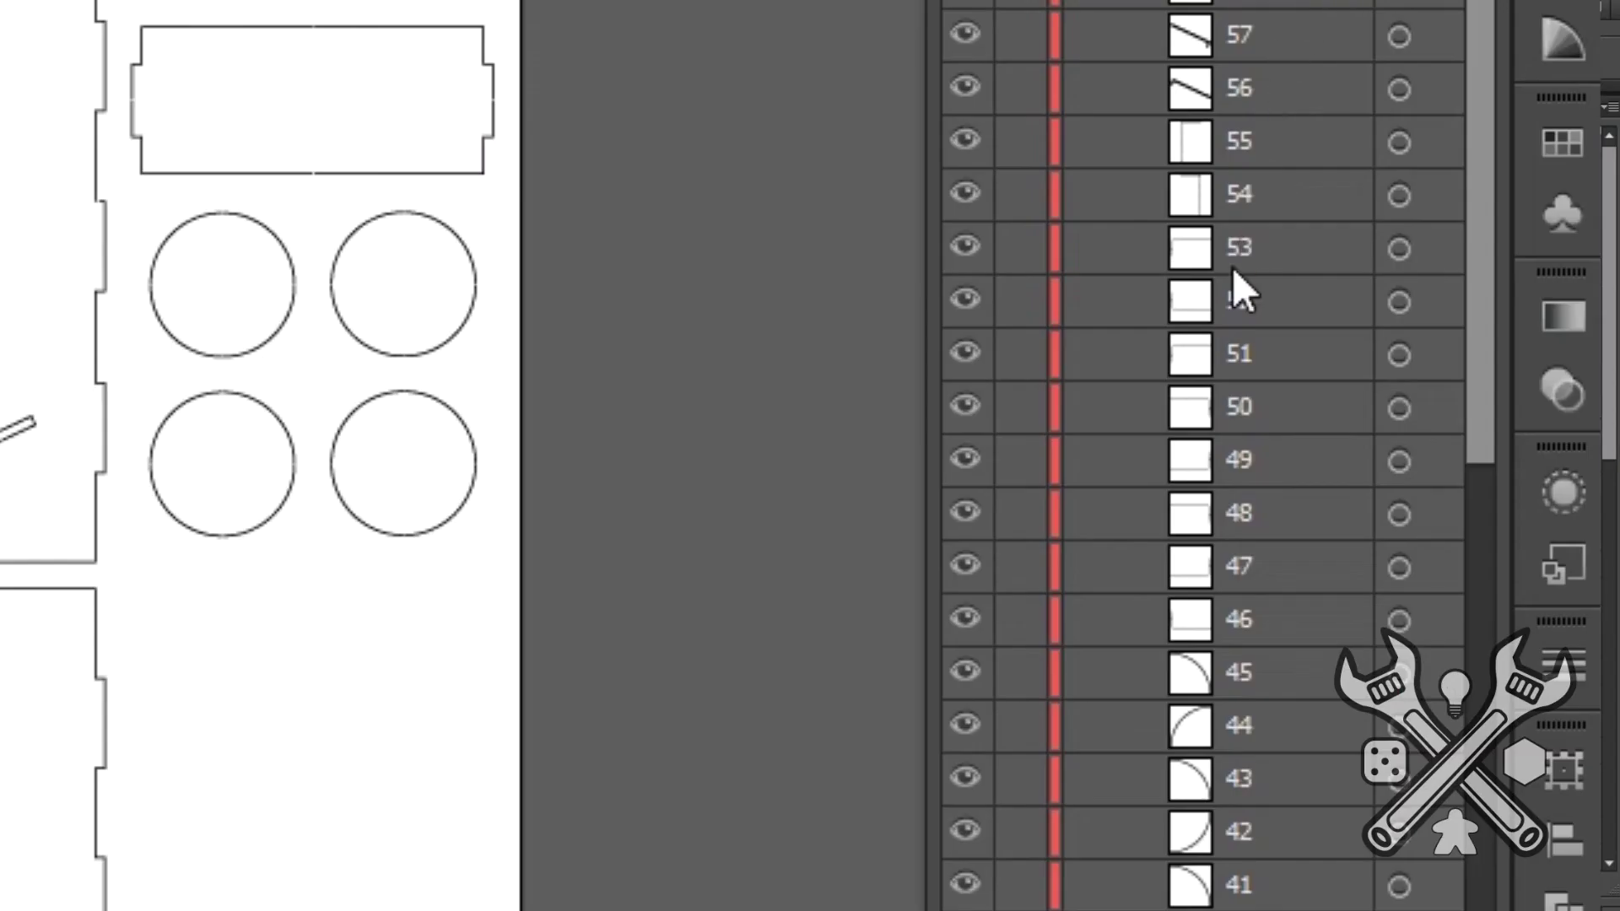
scroll(1239, 254, down, 3)
scroll(1245, 241, down, 2)
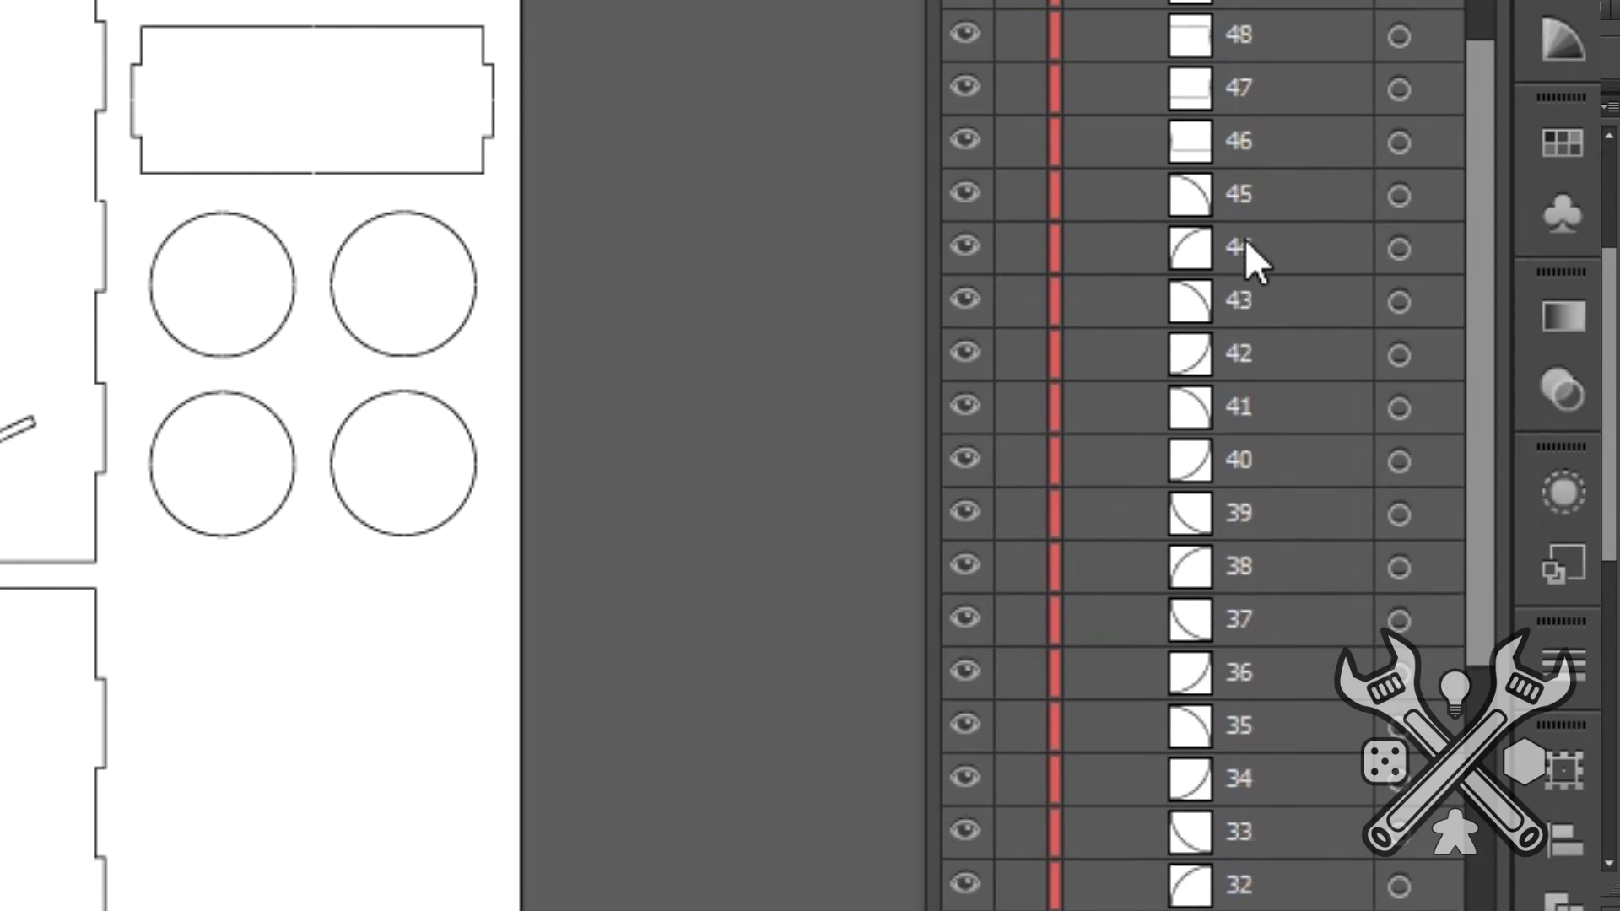
scroll(1245, 228, down, 5)
scroll(1249, 171, down, 6)
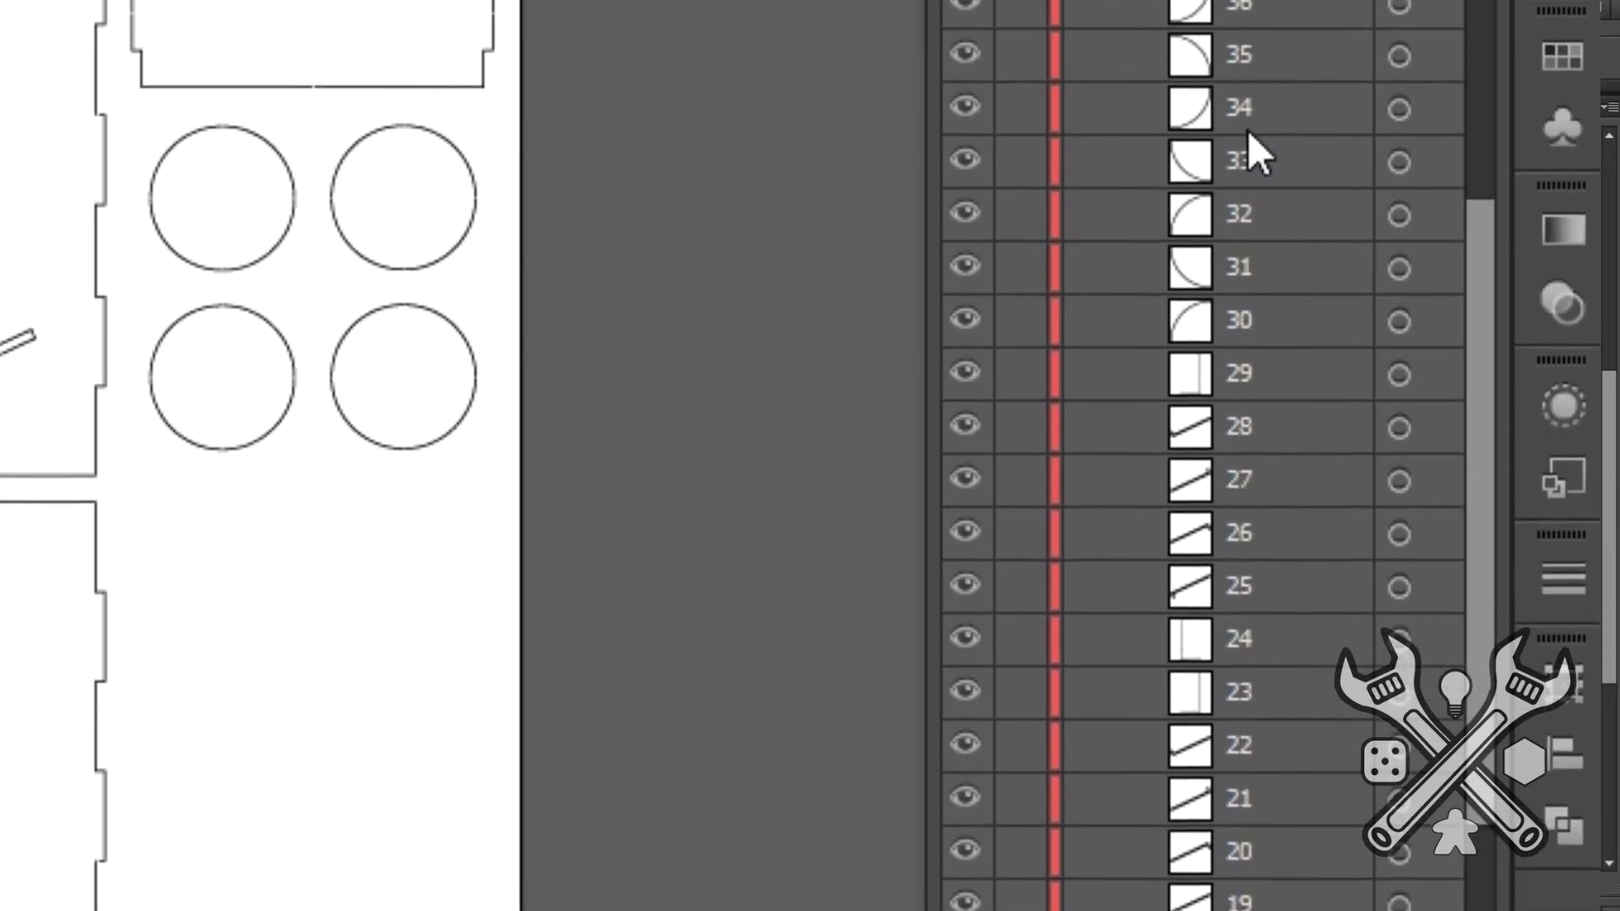
scroll(1257, 17, down, 3)
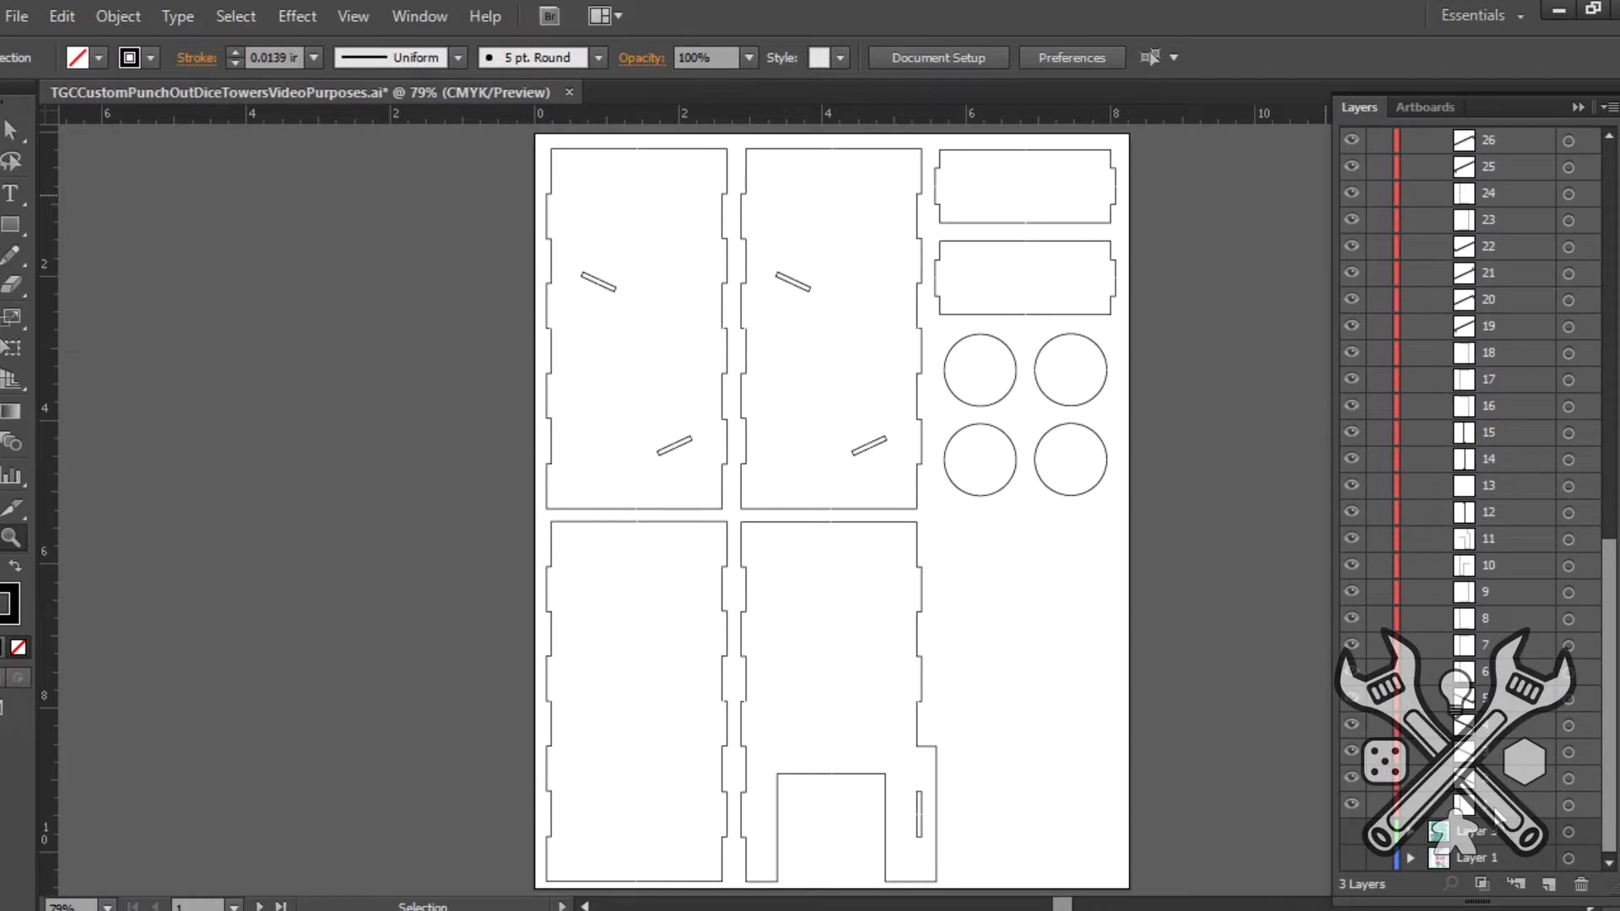
click(1495, 810)
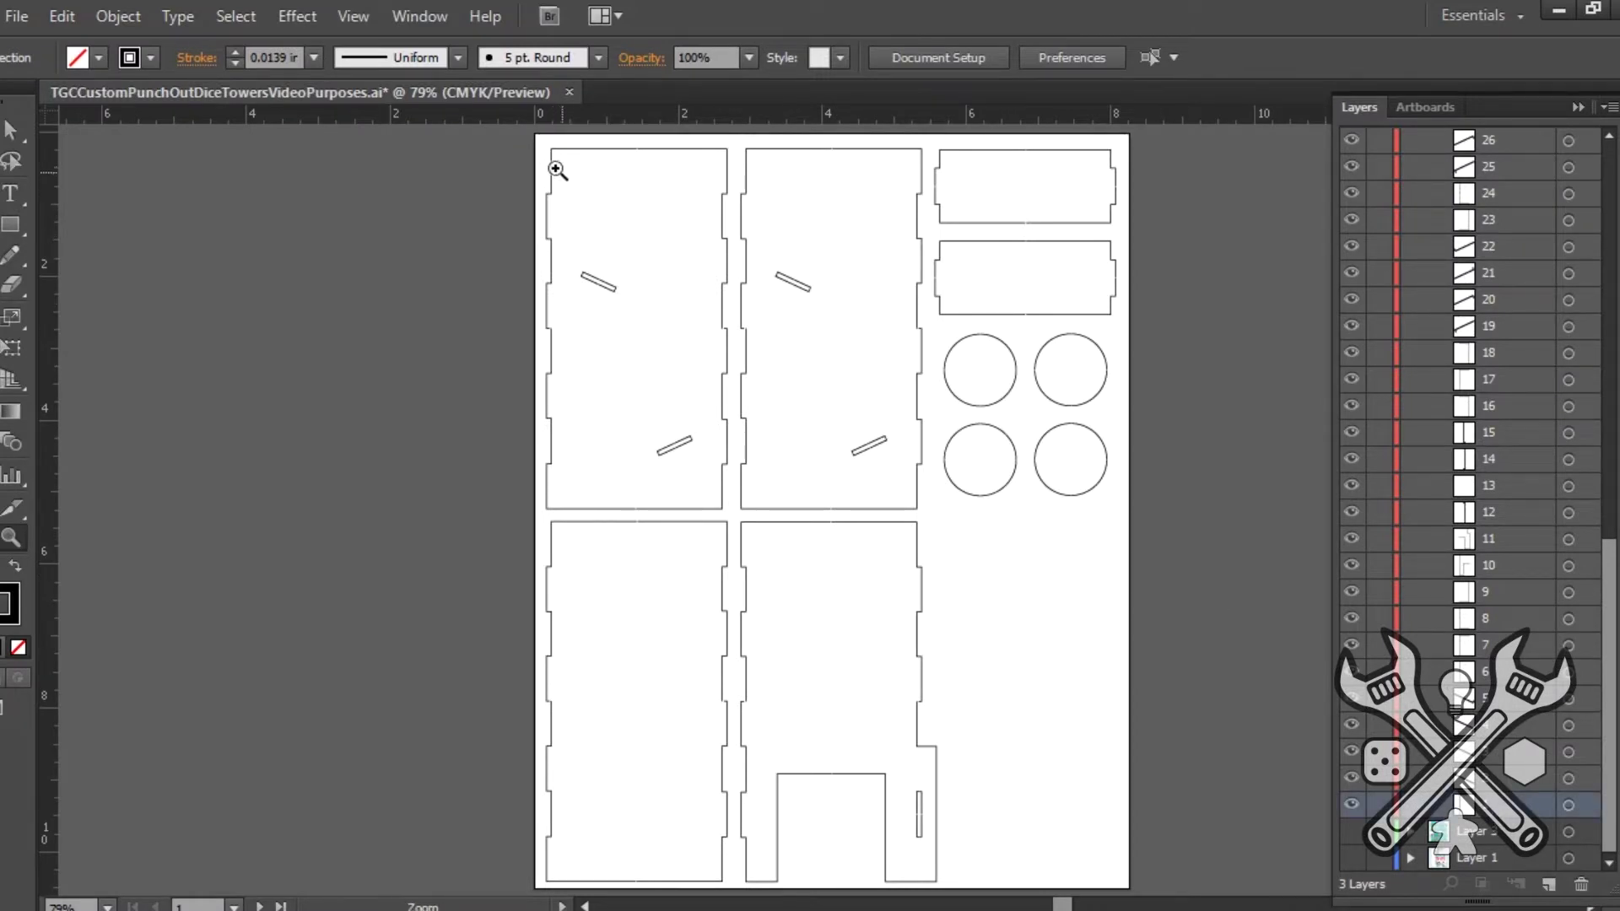
click(582, 177)
click(790, 477)
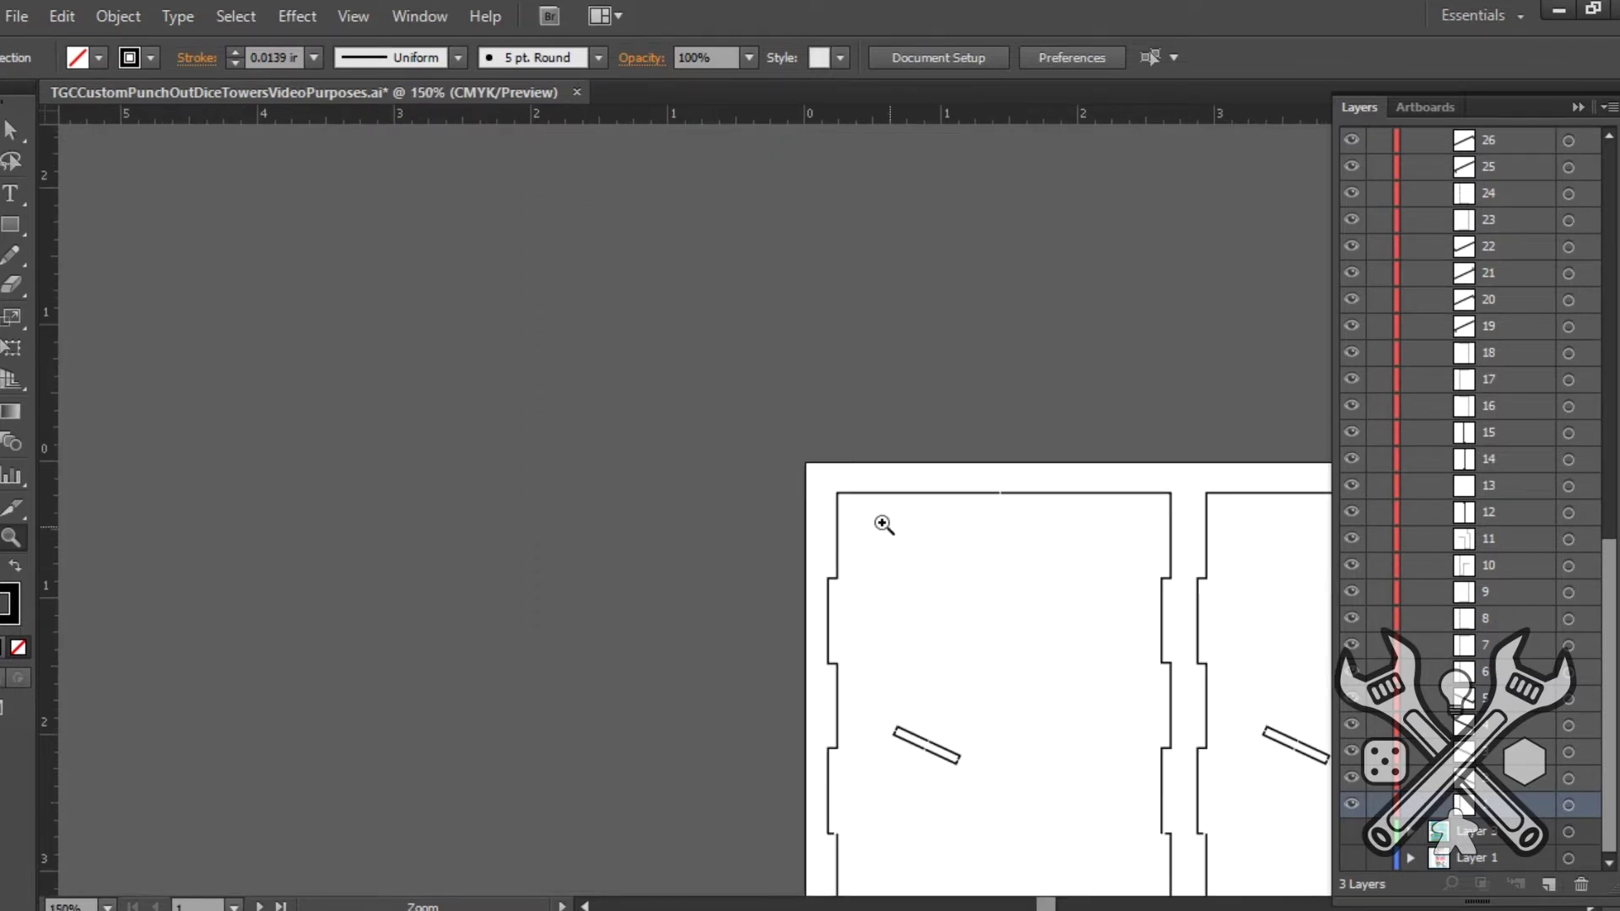
click(912, 543)
click(912, 543)
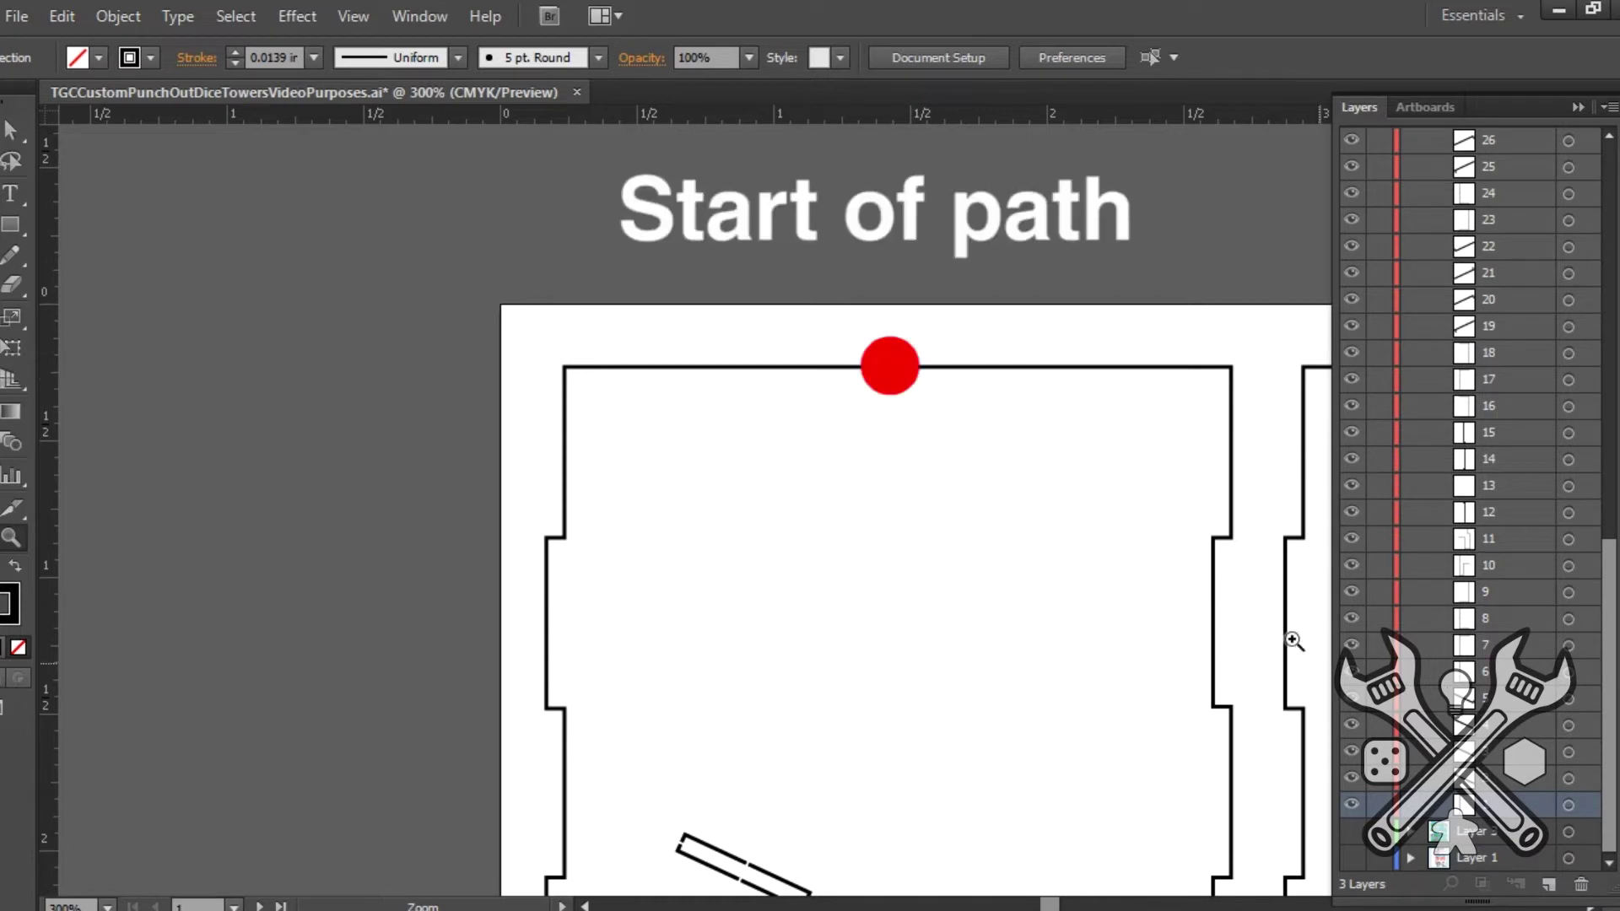
click(1351, 806)
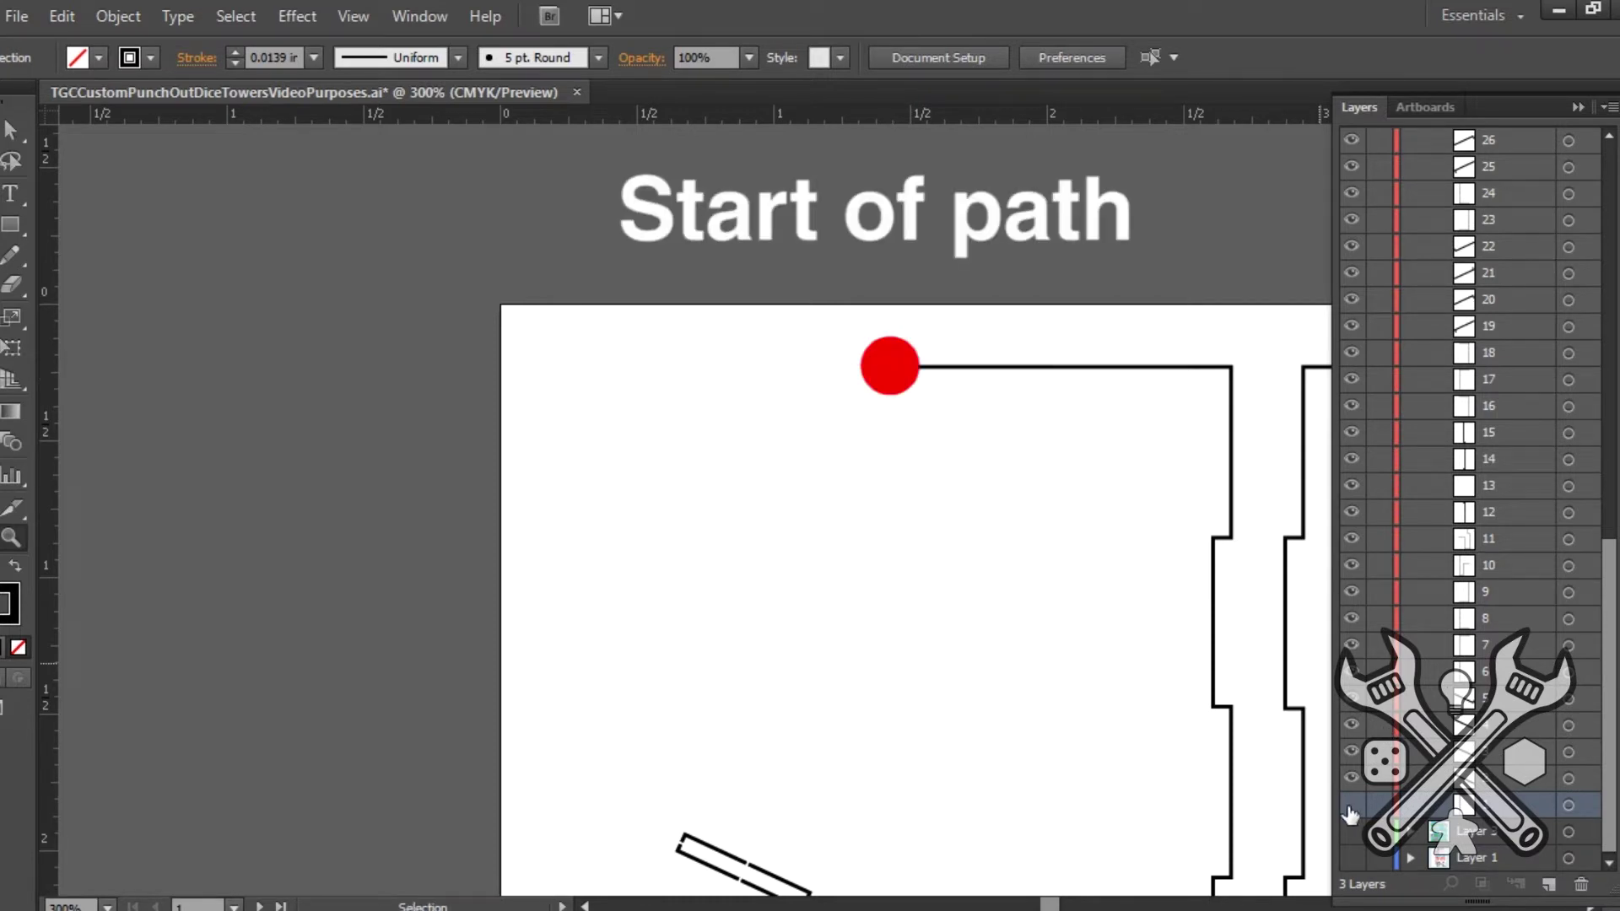
click(1351, 806)
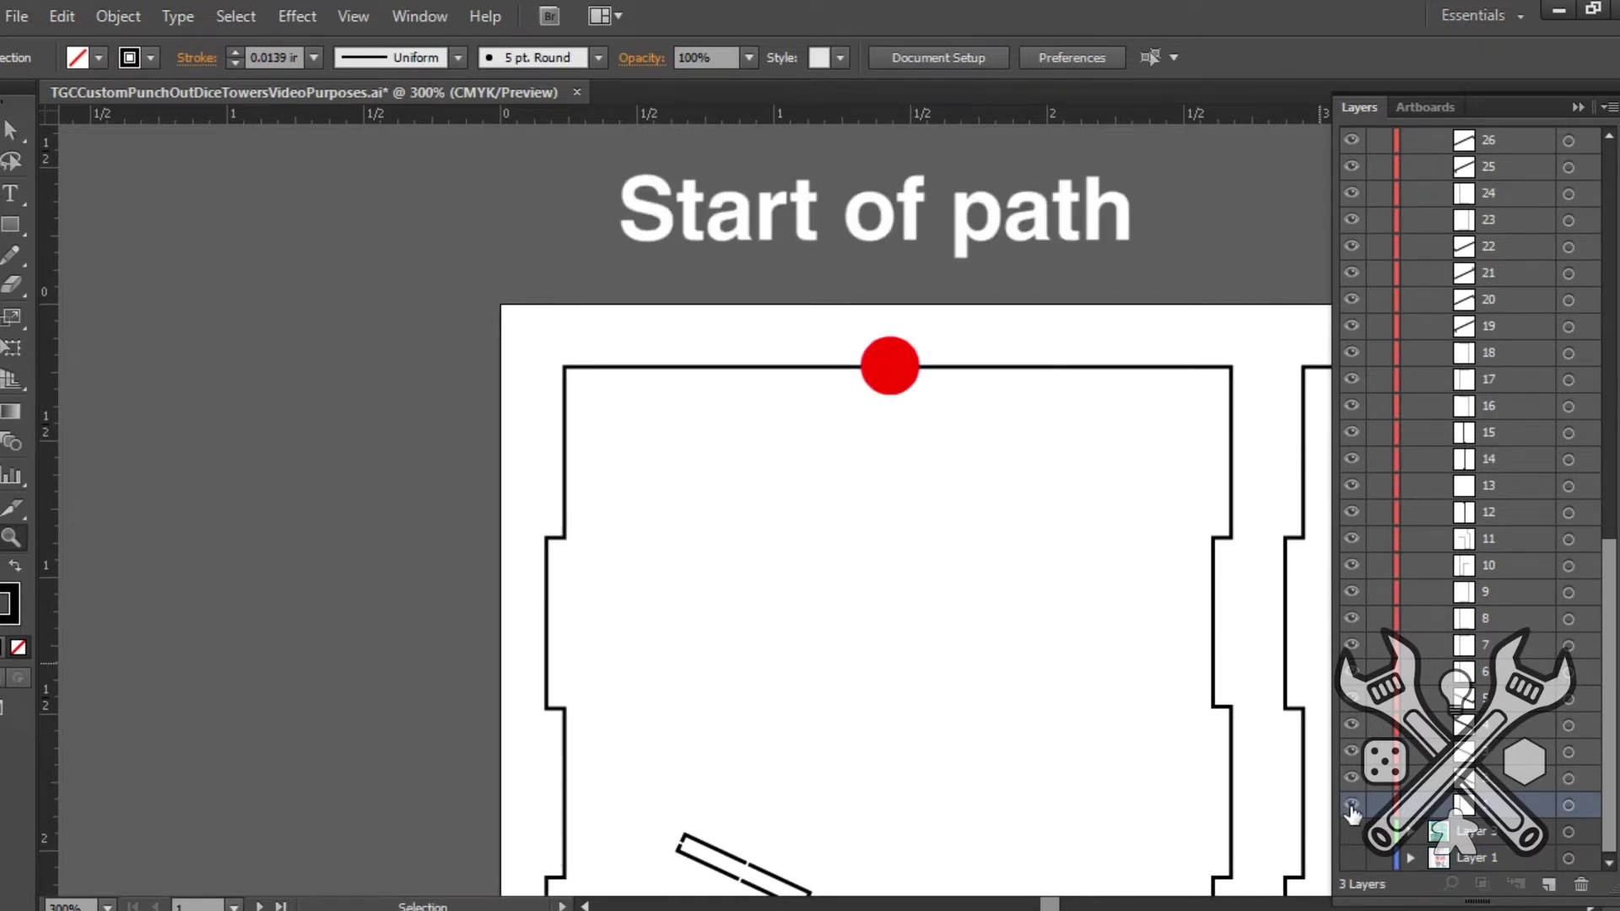
key(z)
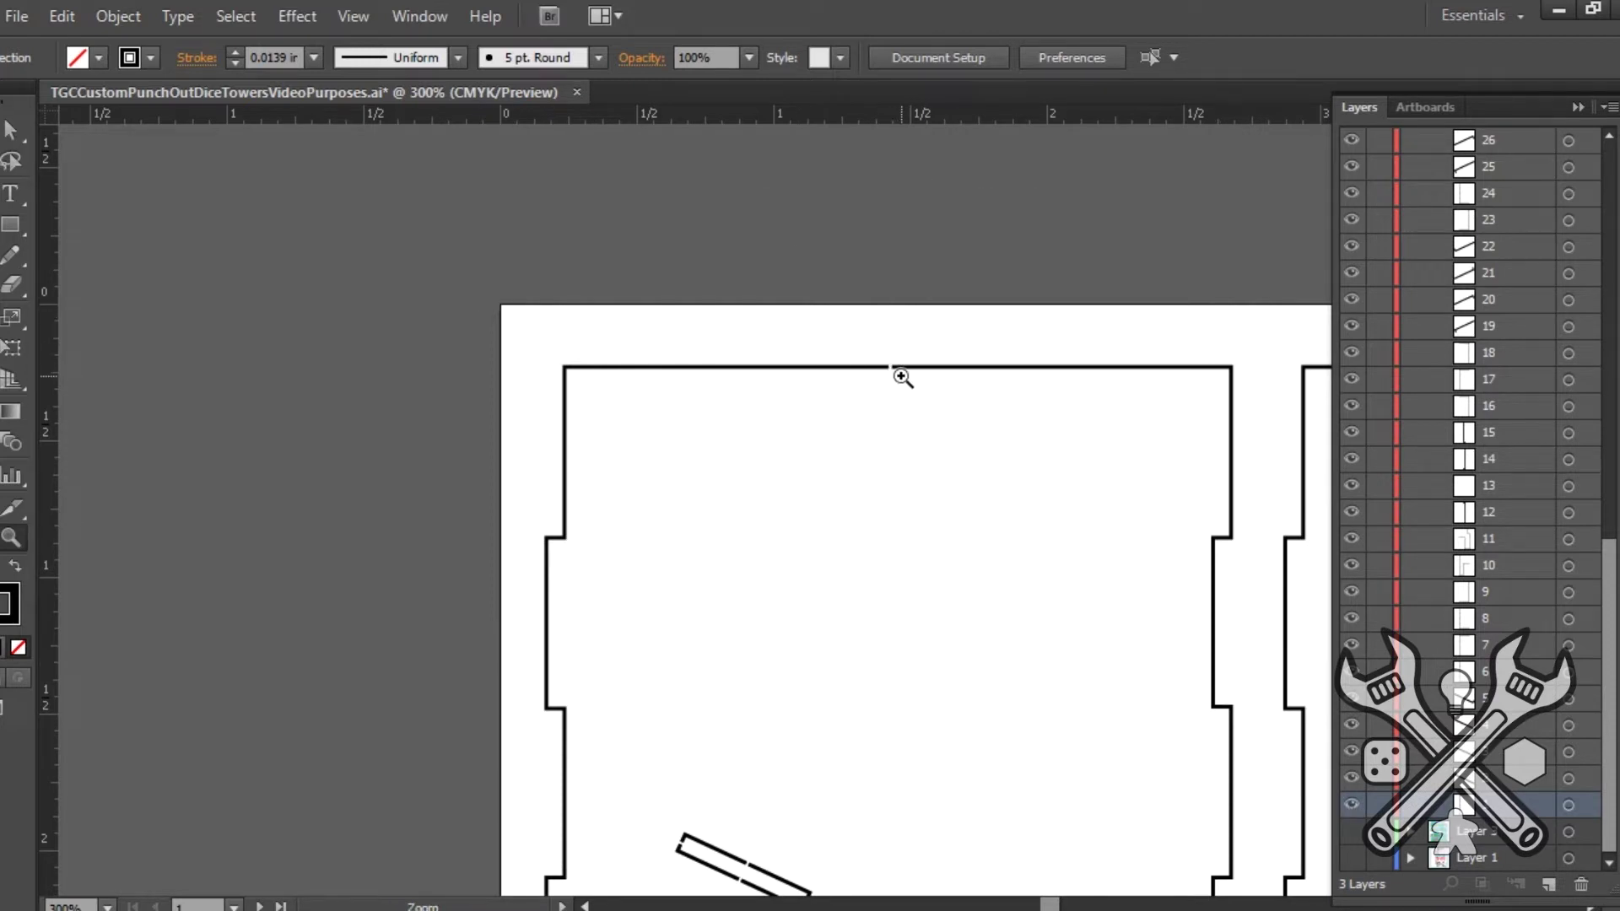
scroll(902, 377, down, 1)
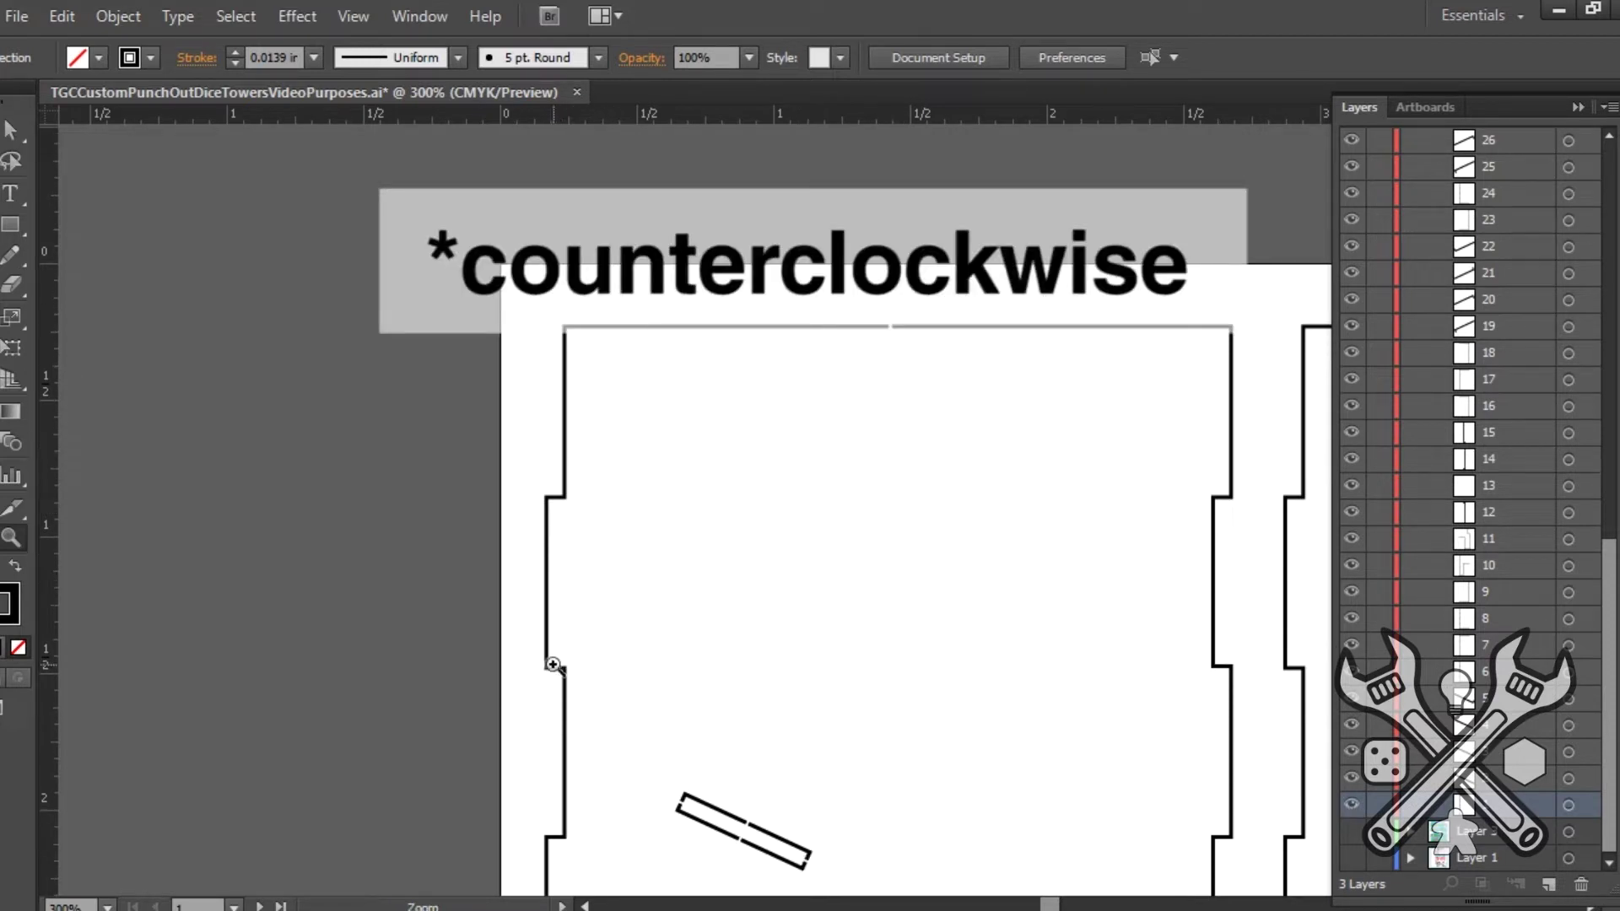
scroll(595, 840, down, 8)
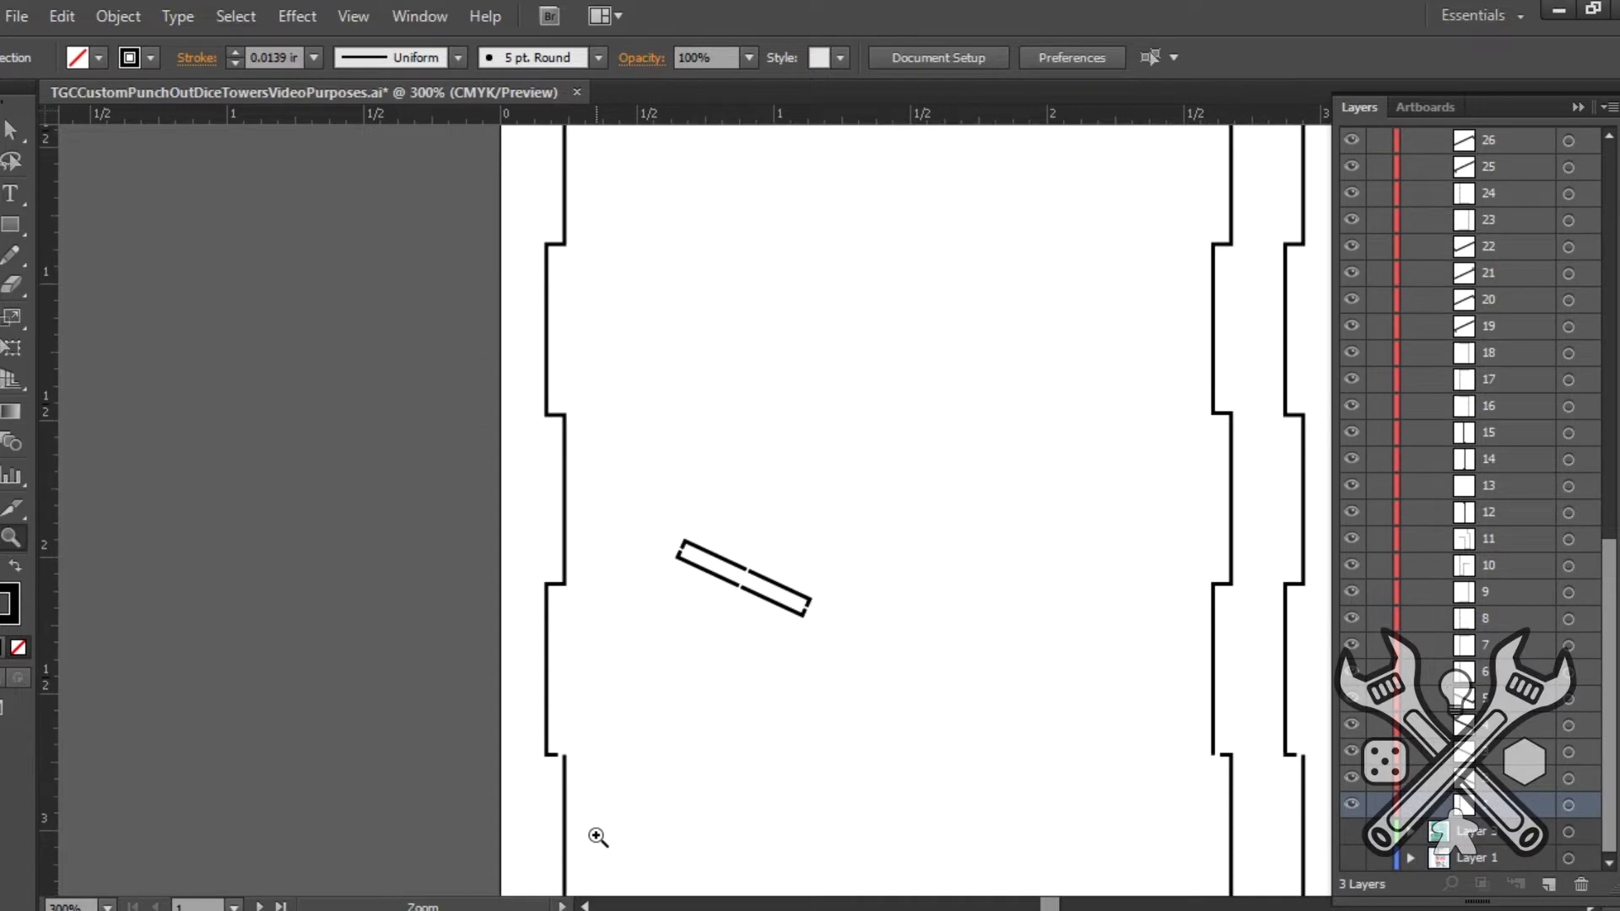
scroll(596, 835, down, 2)
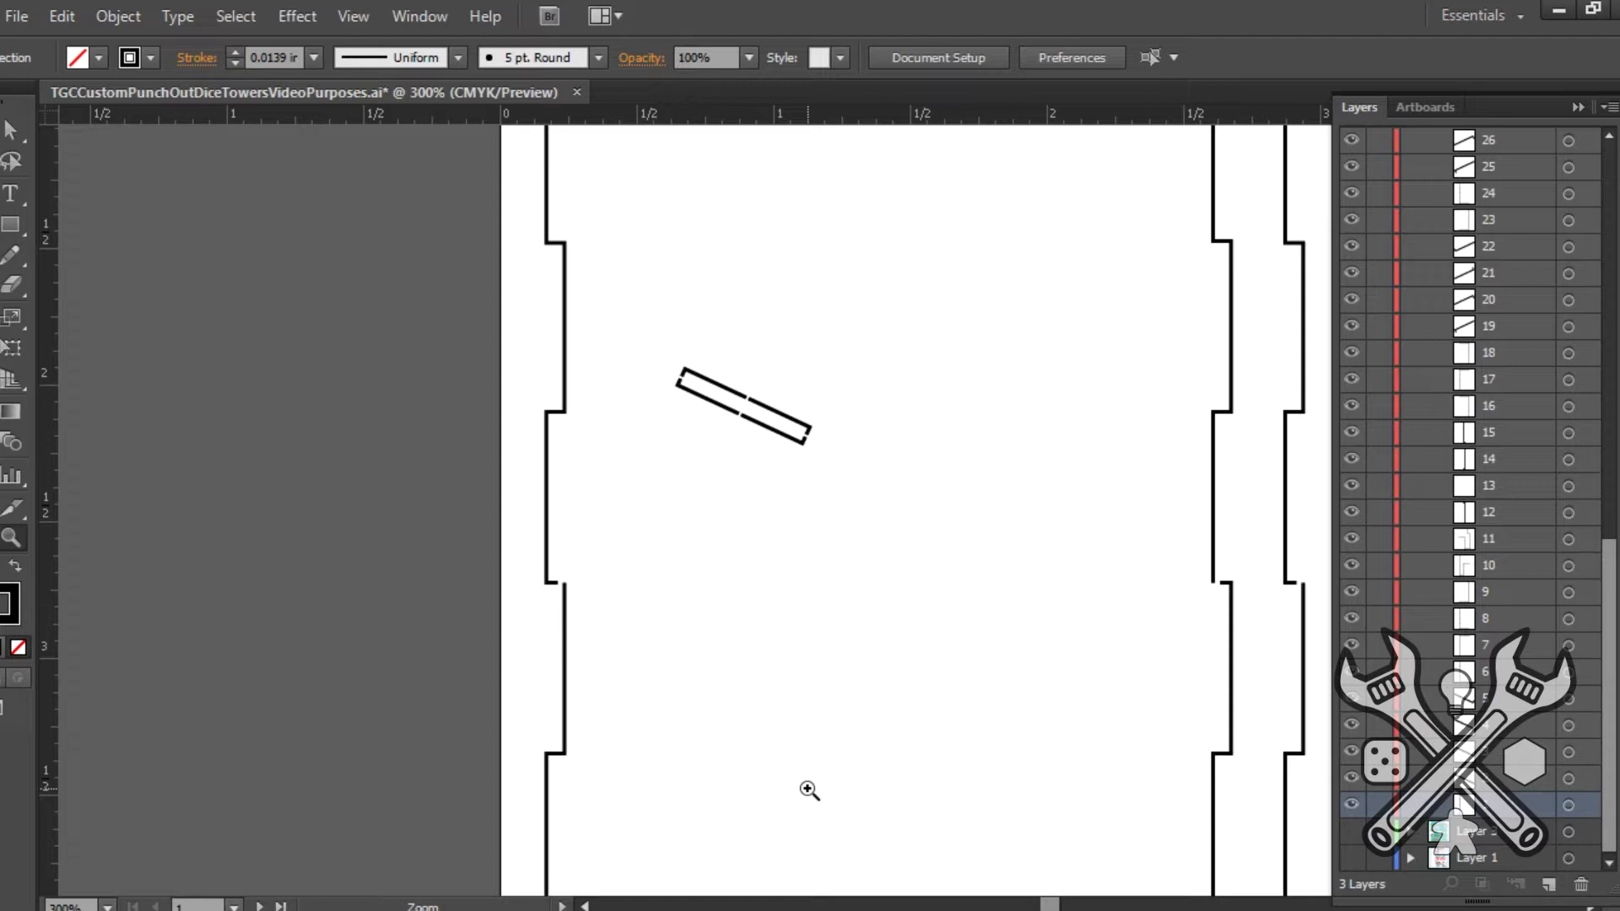
click(1494, 786)
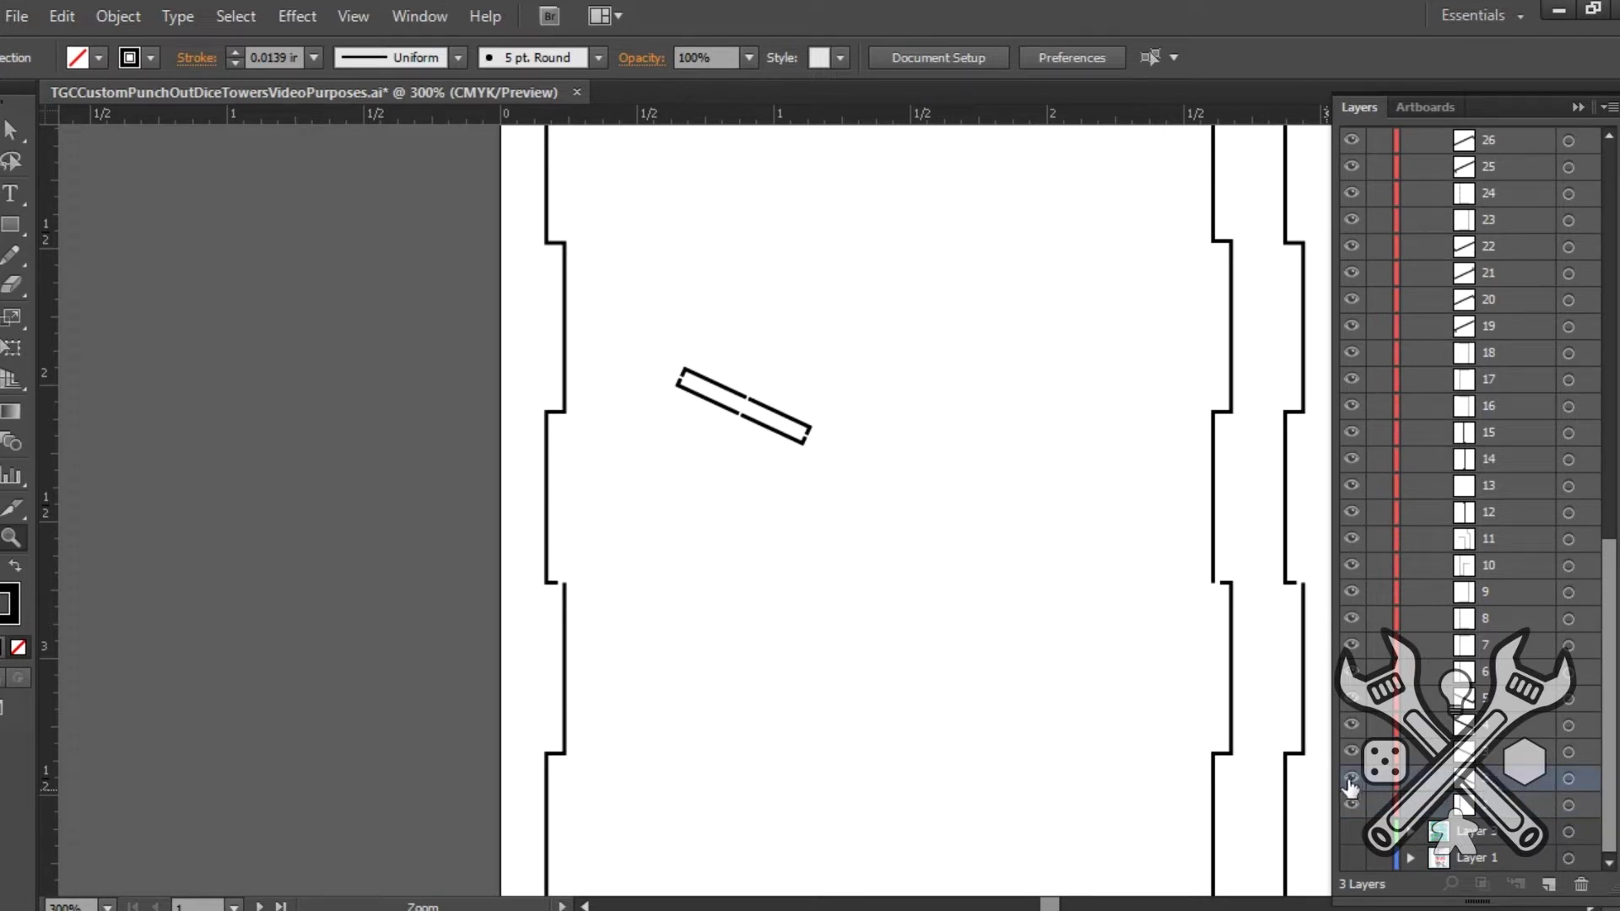
click(1351, 784)
click(1351, 780)
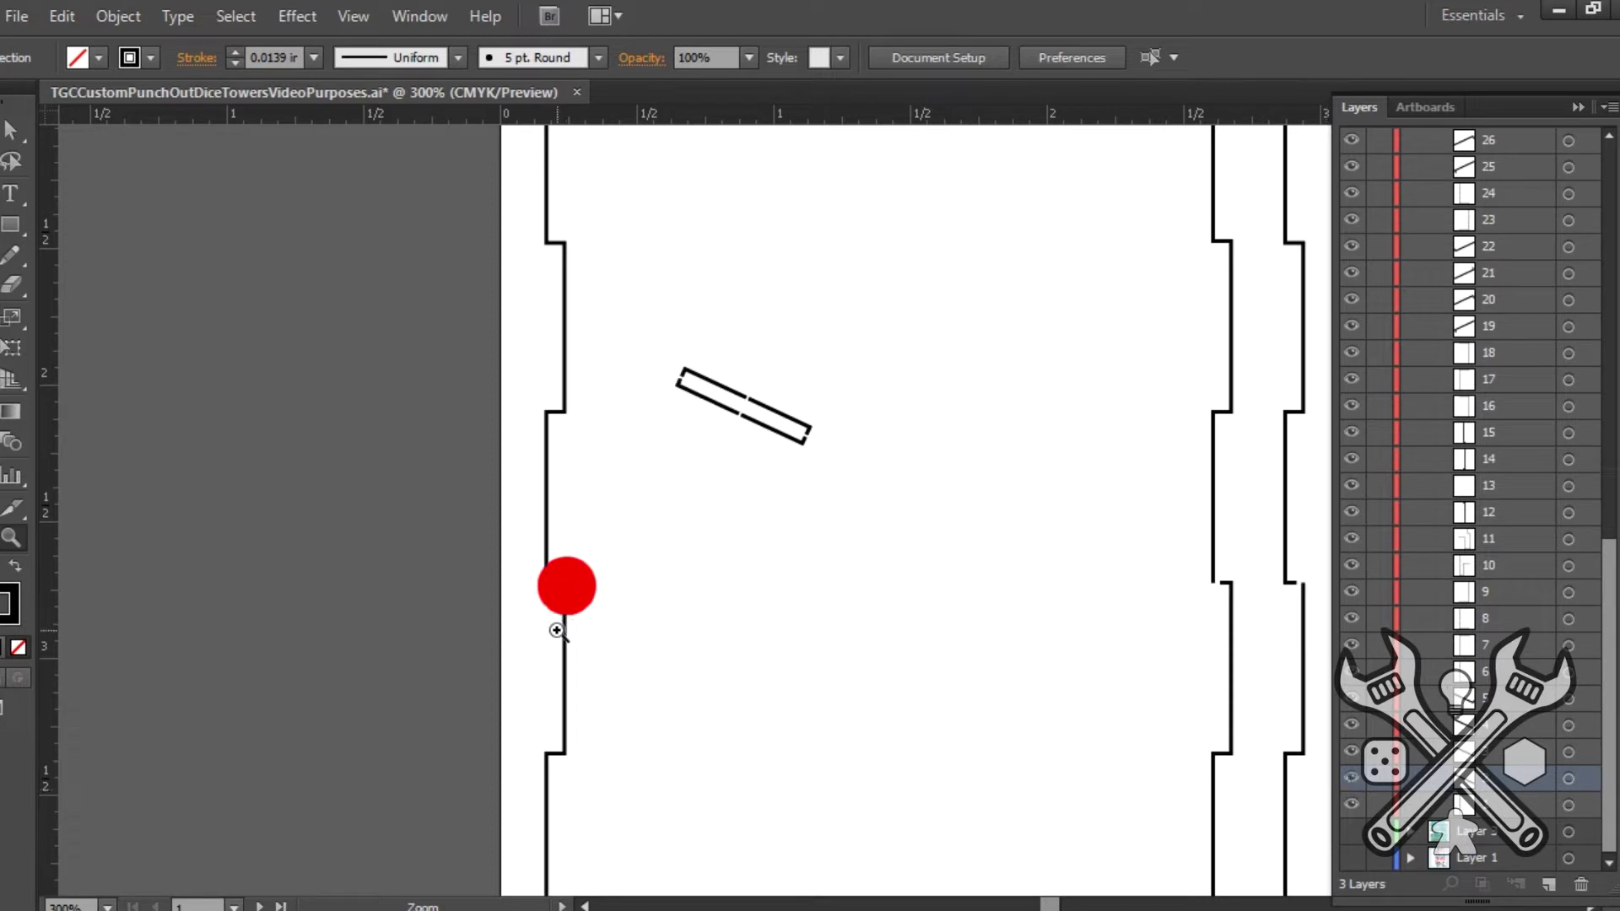
key(v)
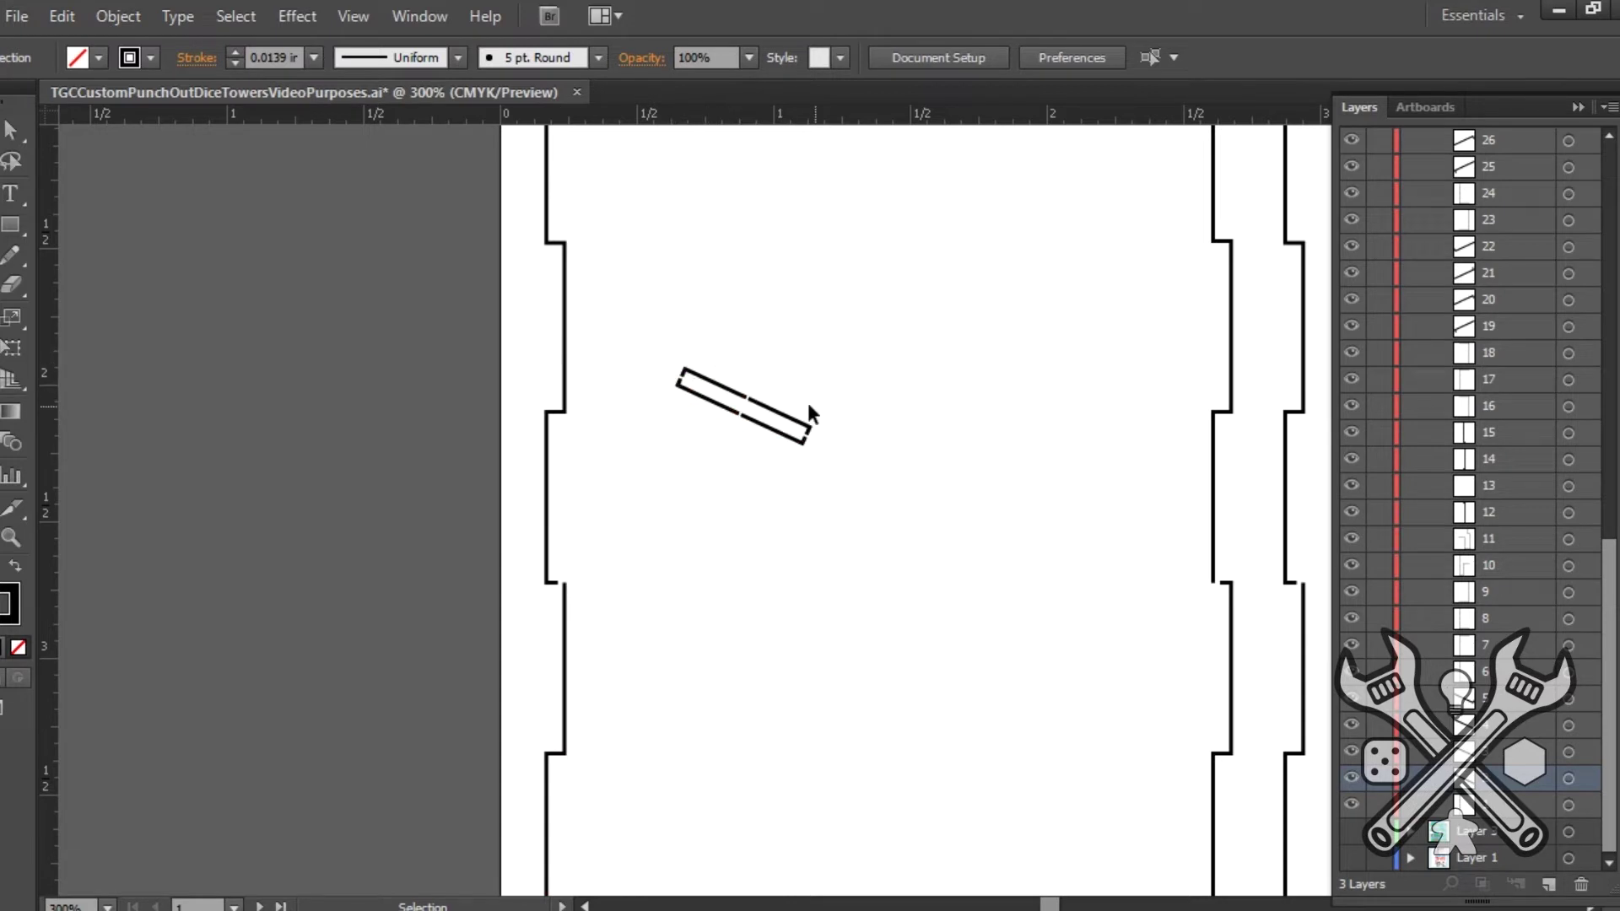
click(1351, 752)
click(1351, 752)
click(1351, 727)
click(1351, 728)
key(Delete)
key(ctrl+z)
key(Delete)
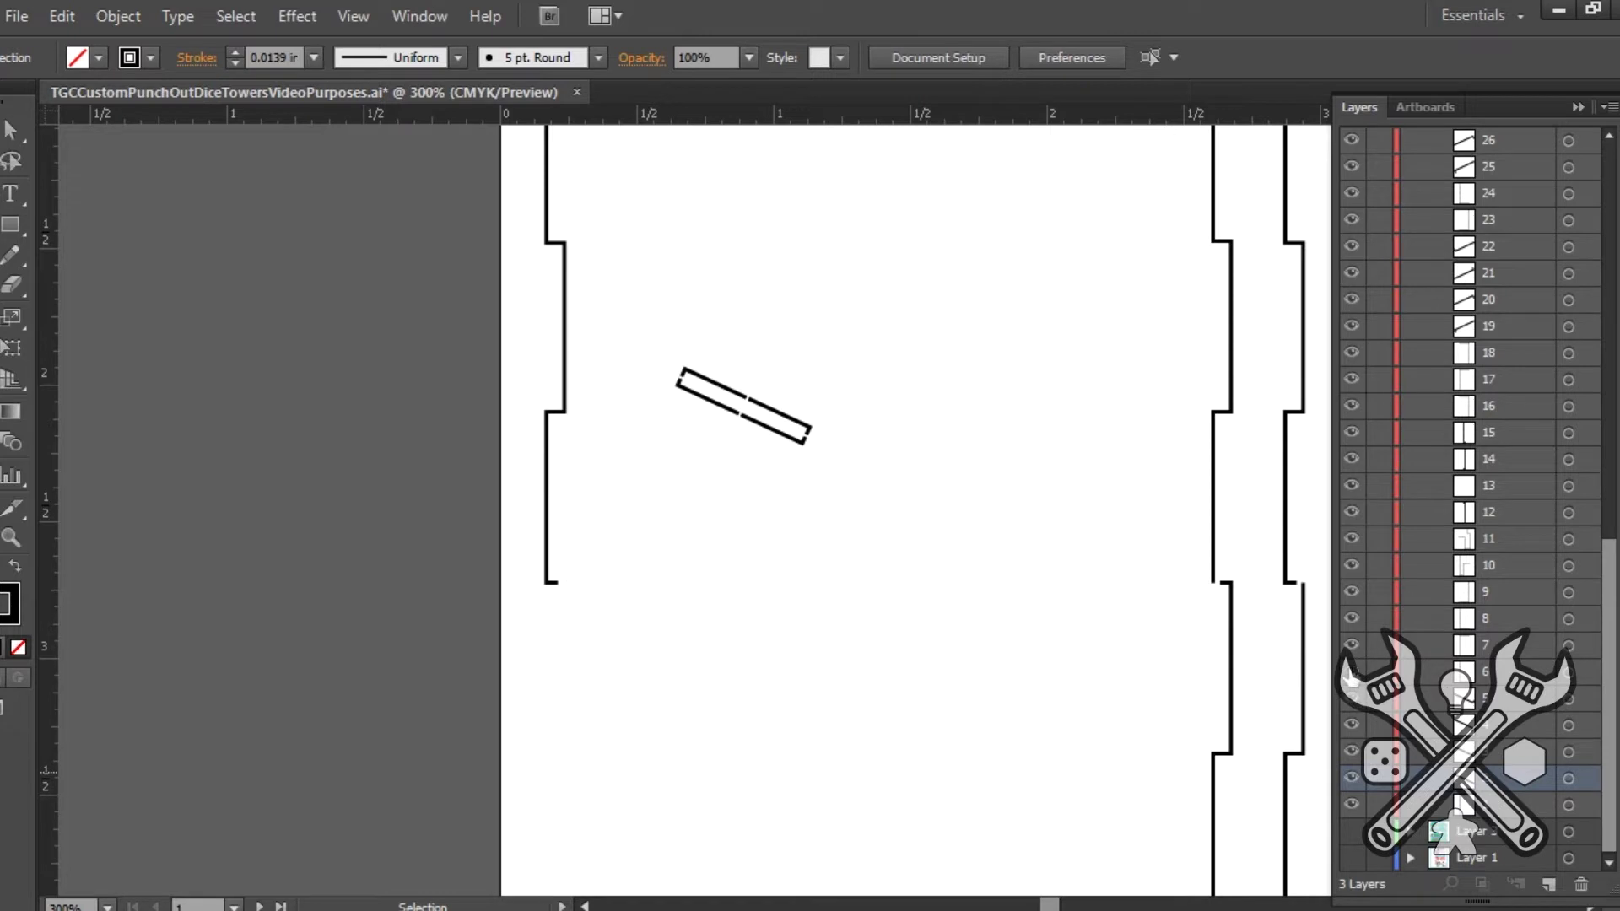
key(ctrl+z)
key(a)
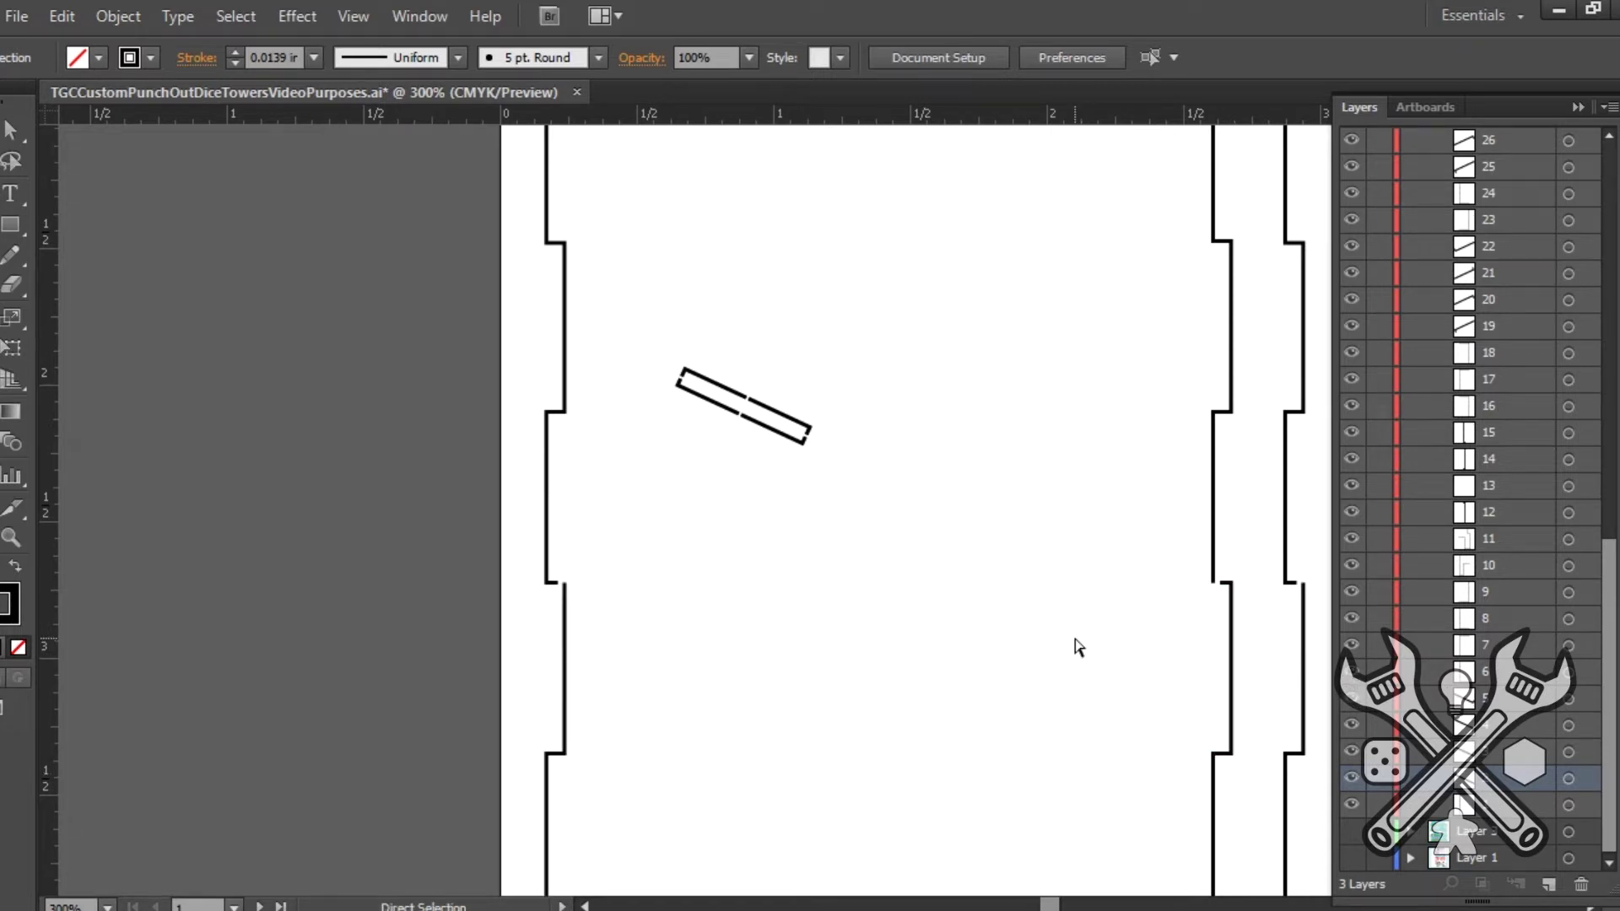
key(ctrl+minus)
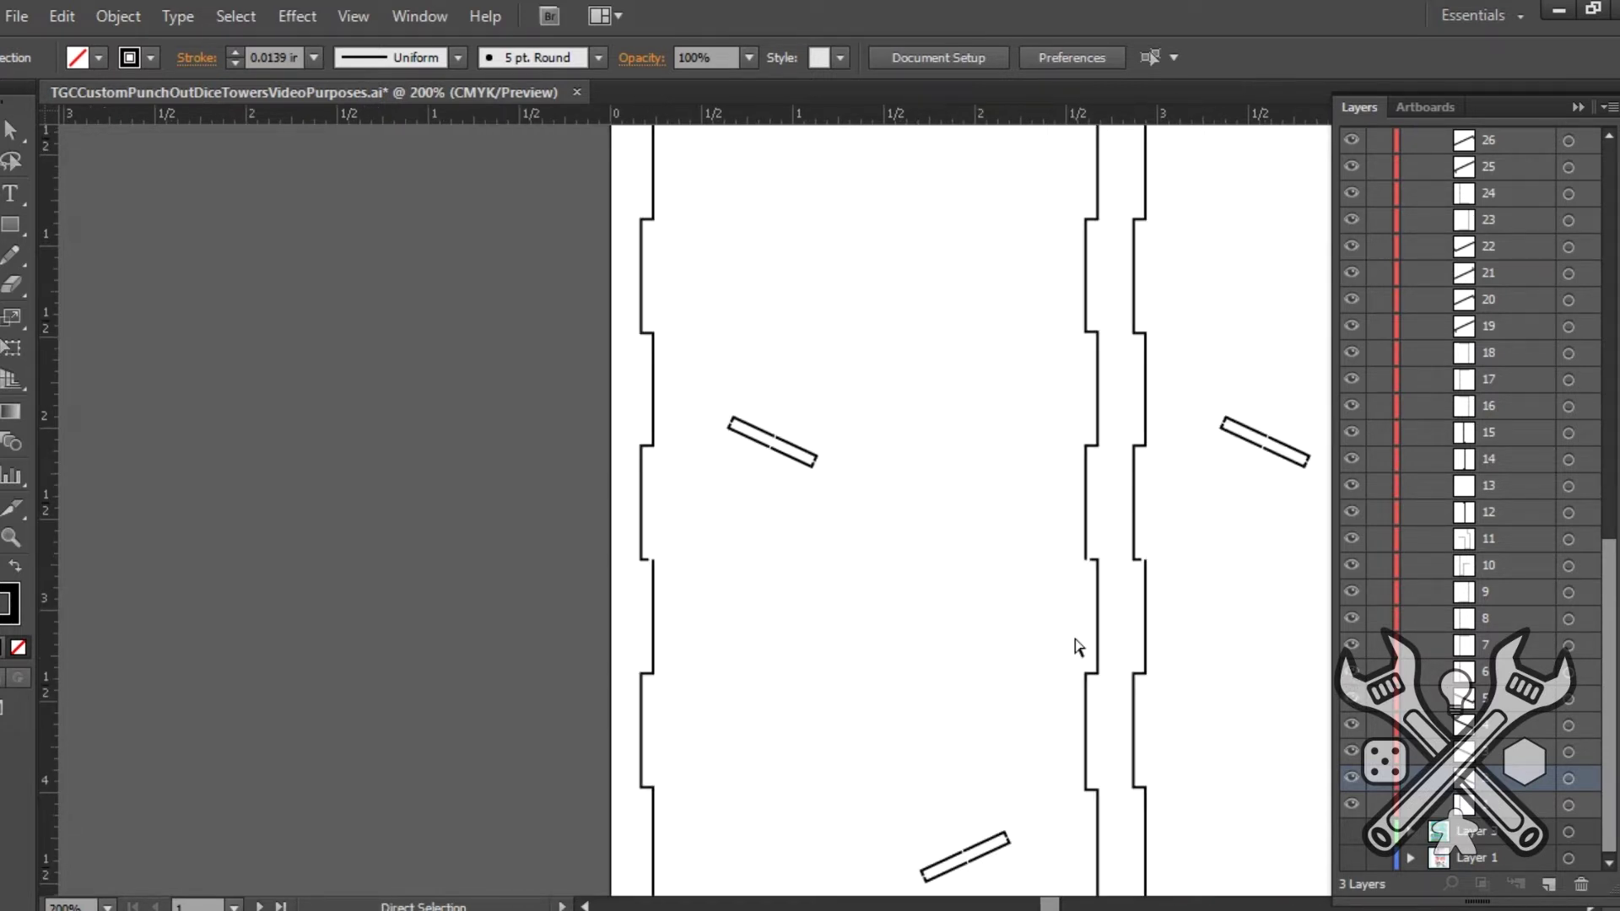
key(v)
scroll(954, 613, down, 5)
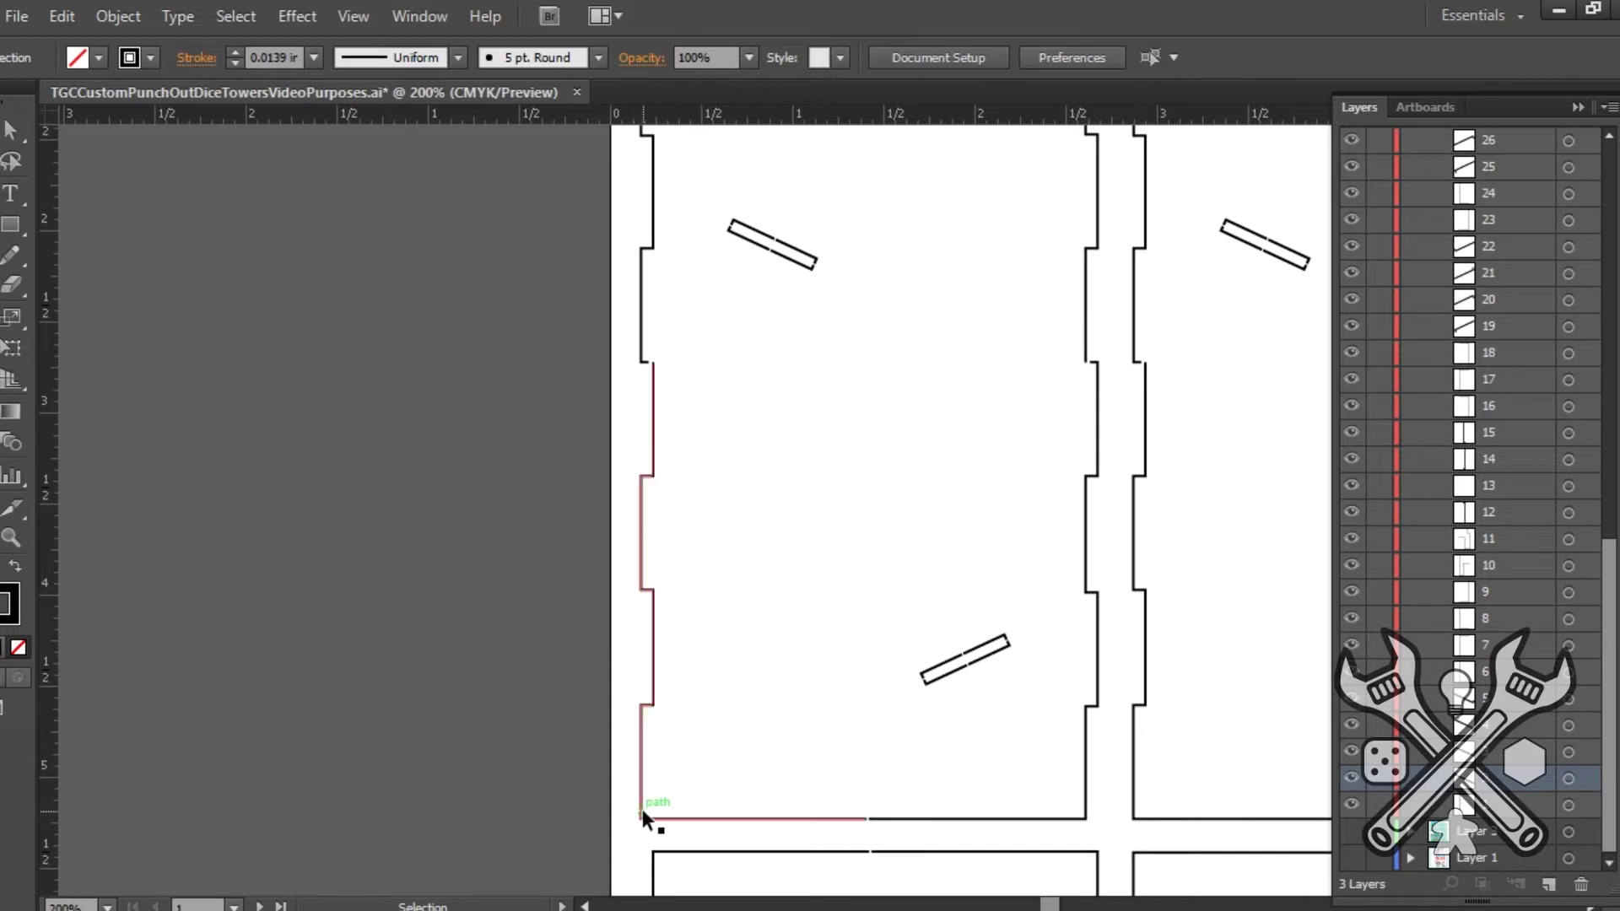
click(771, 817)
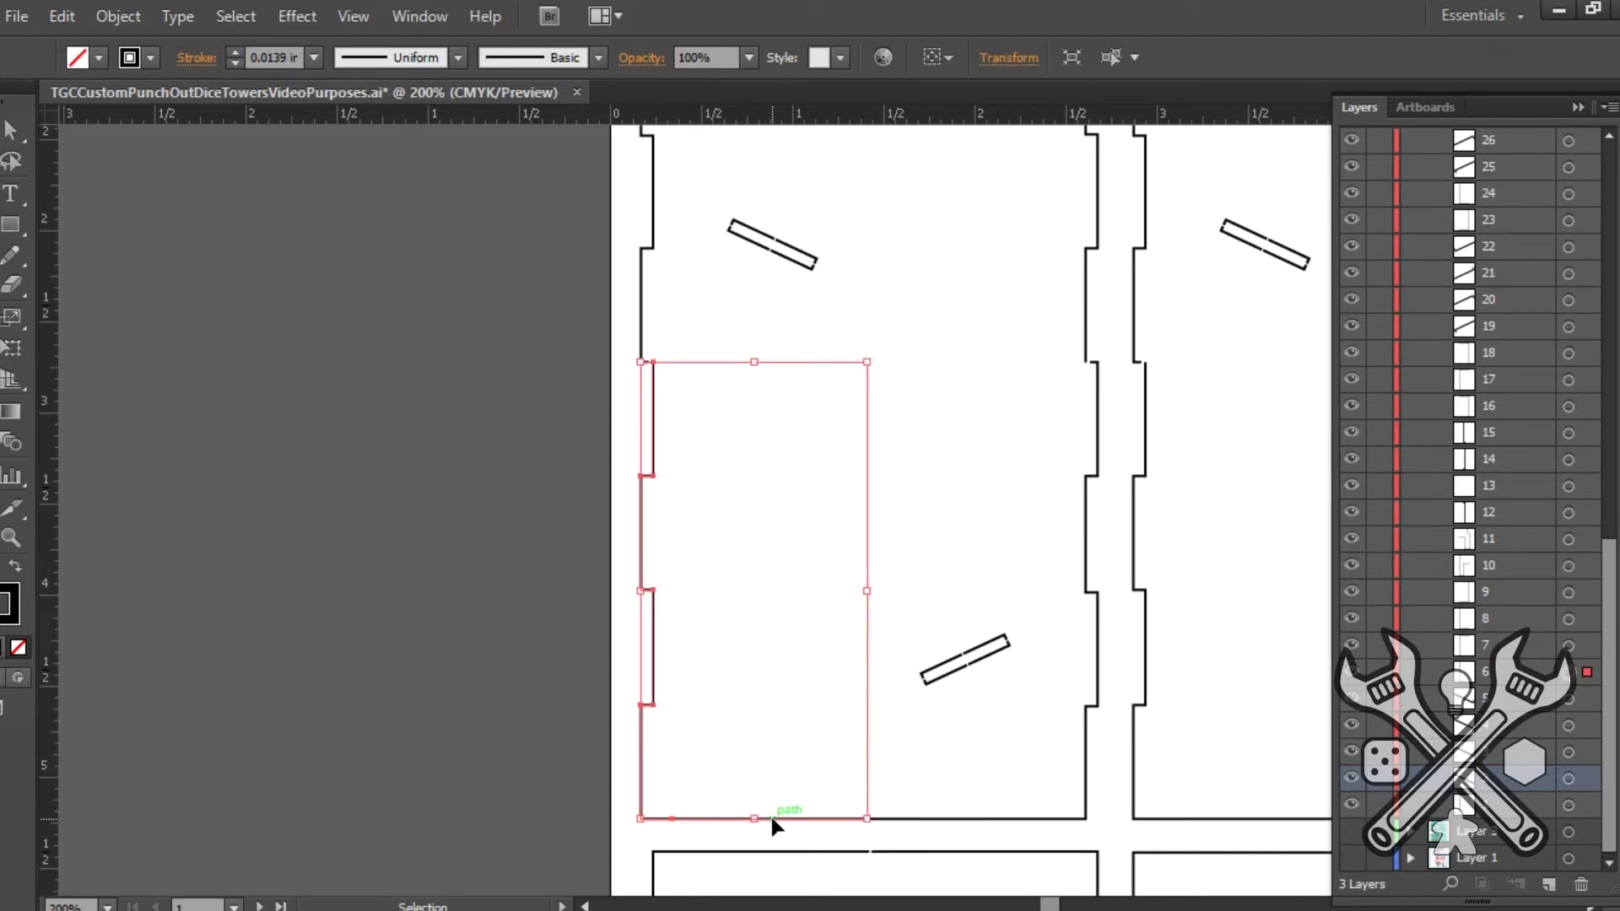
scroll(776, 808, down, 6)
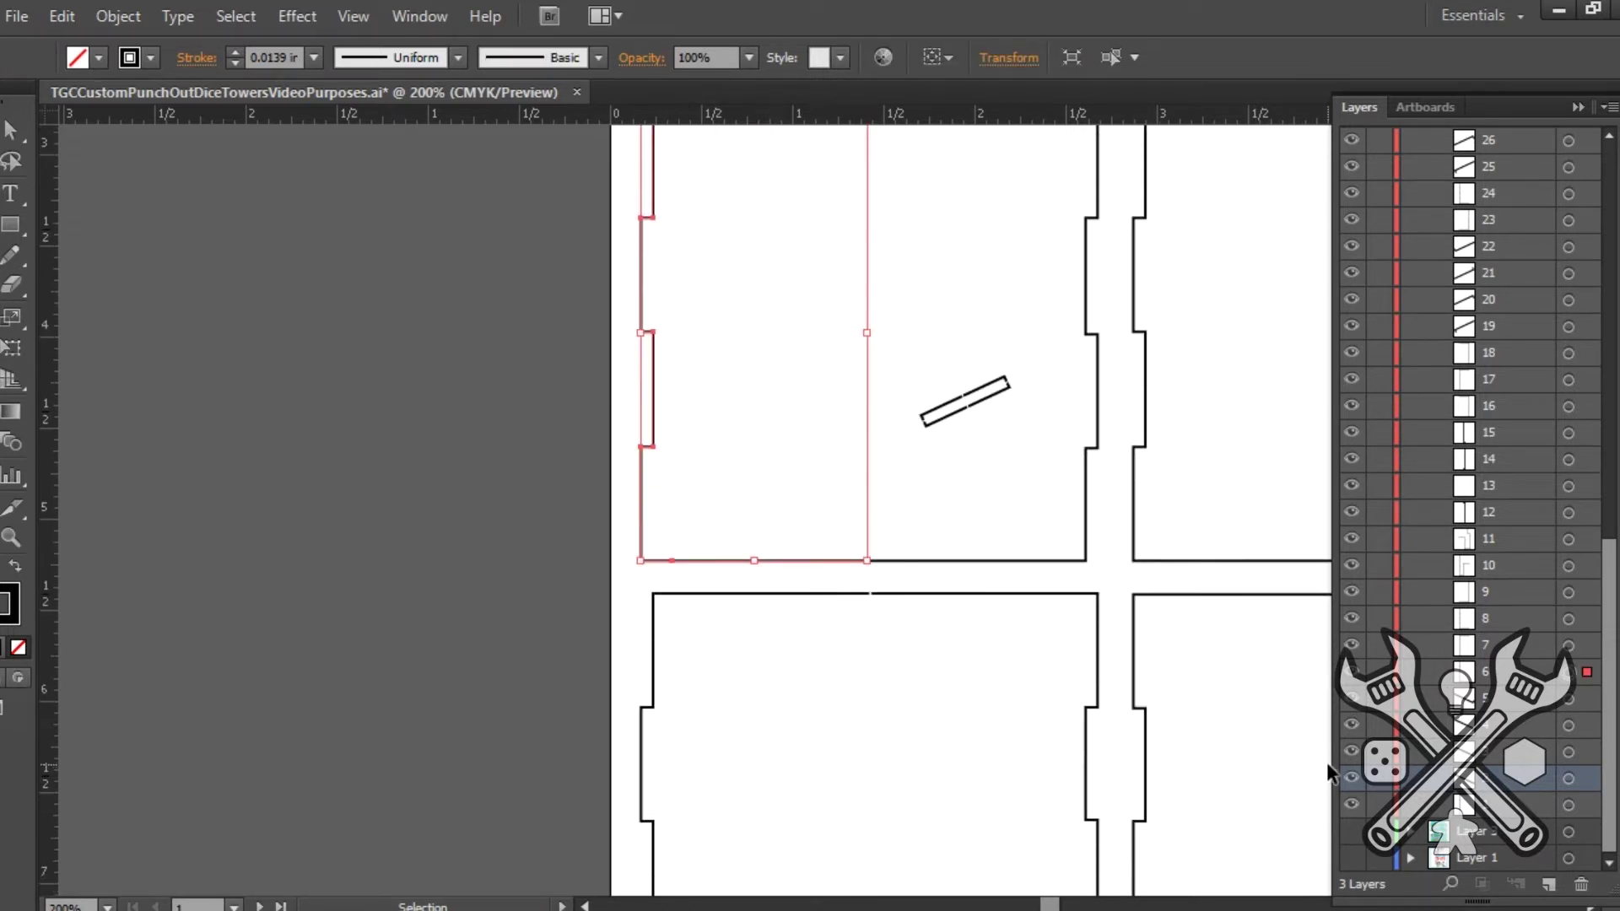
click(839, 595)
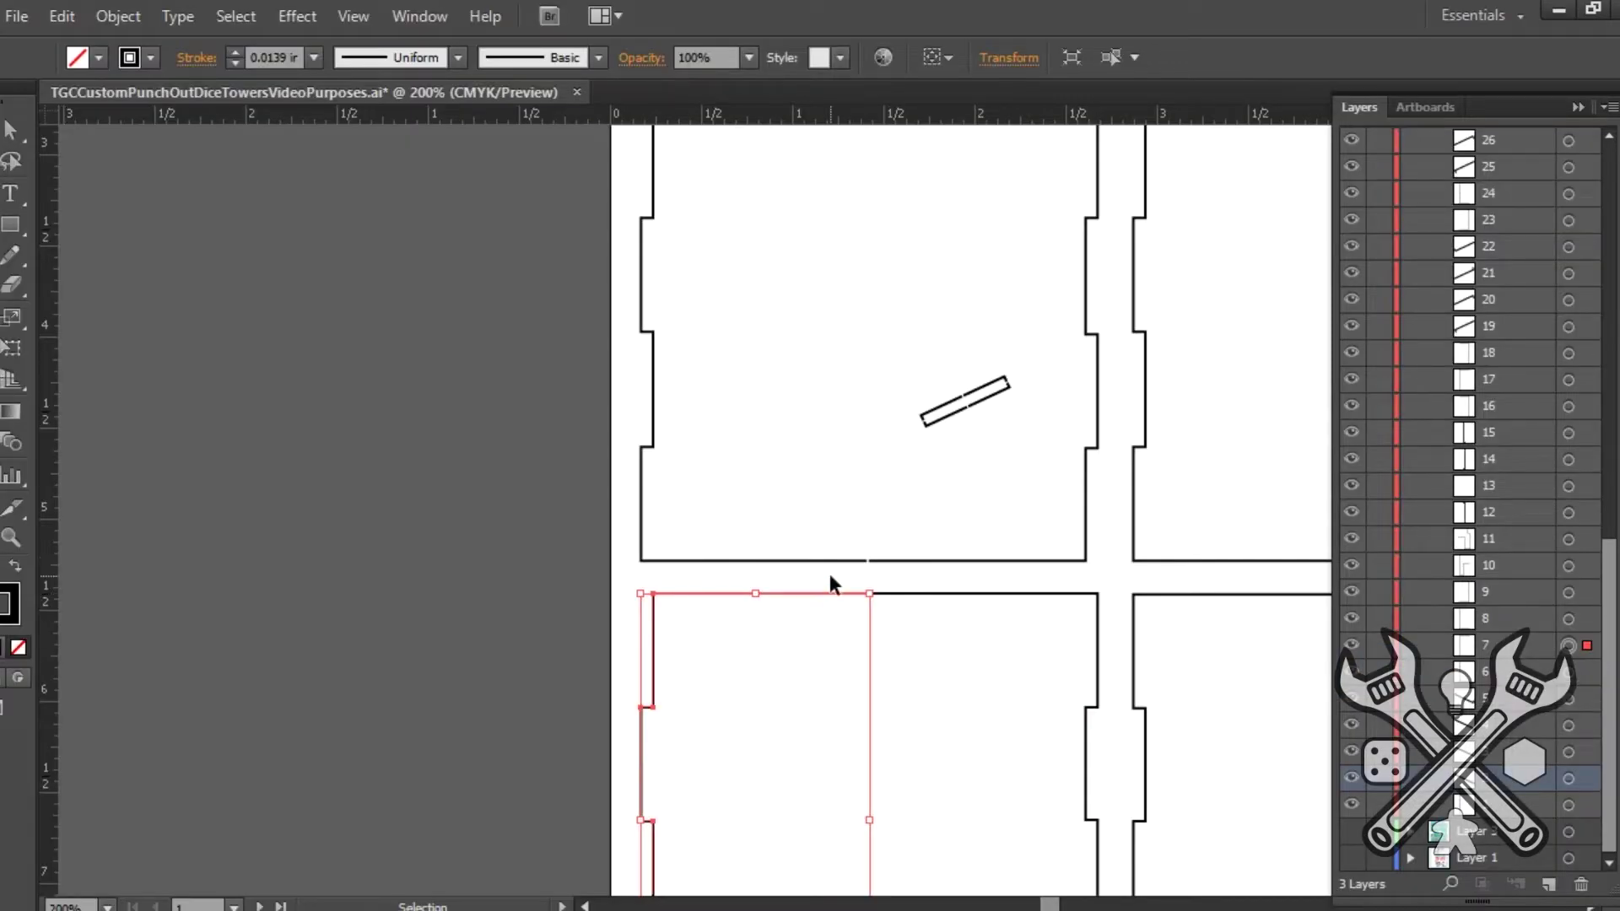
click(801, 560)
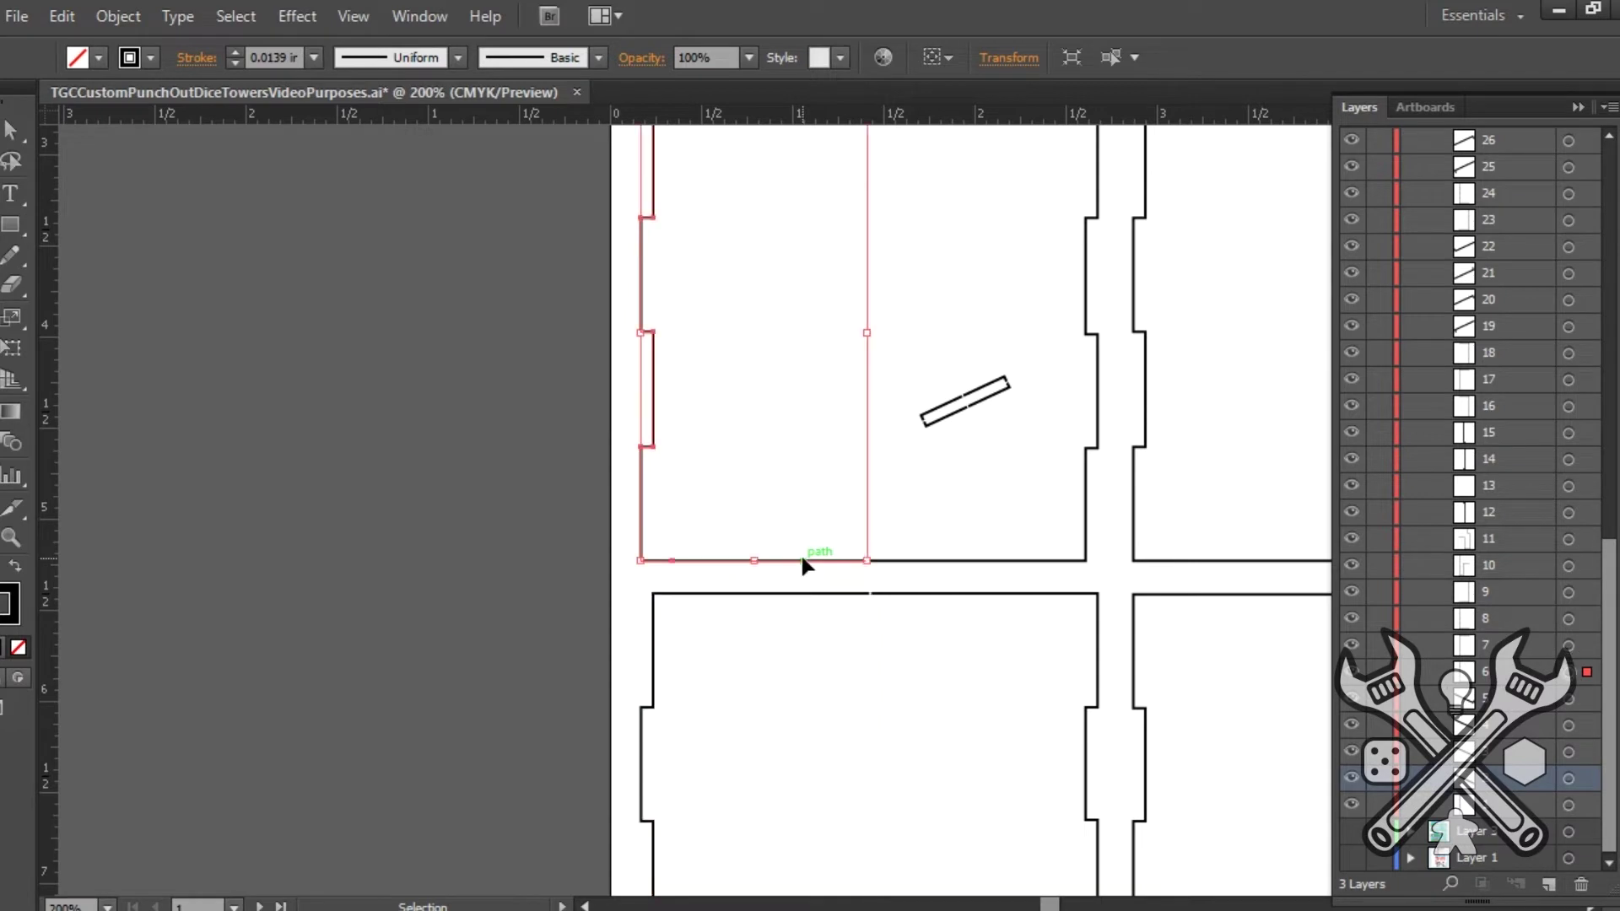
click(801, 593)
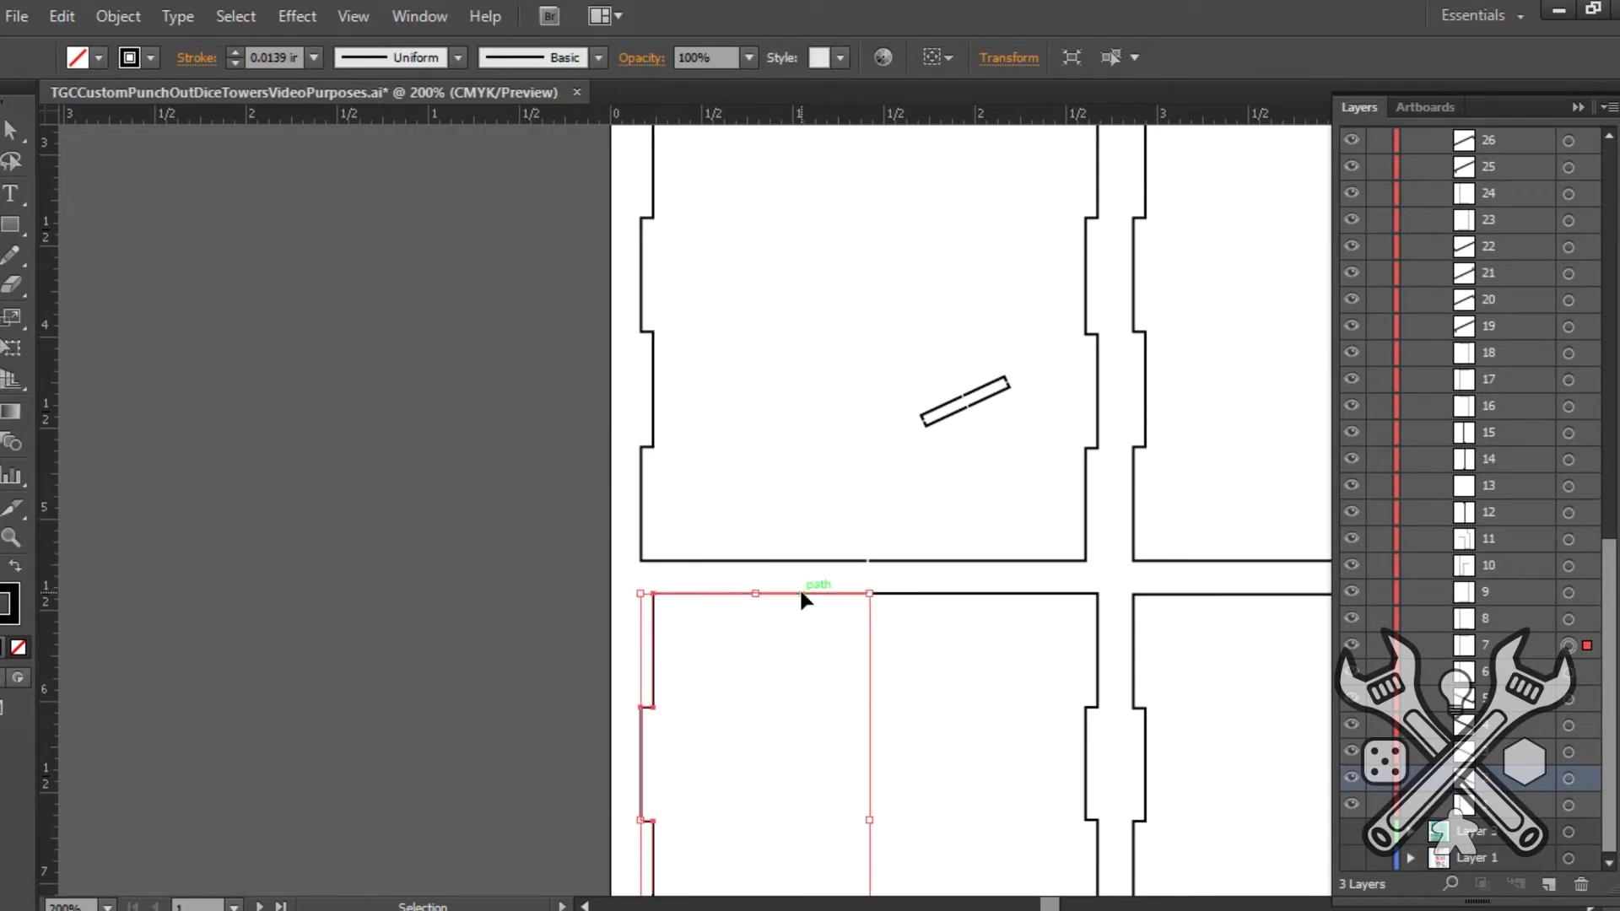
key(a)
key(ctrl+minus)
key(ctrl+minus)
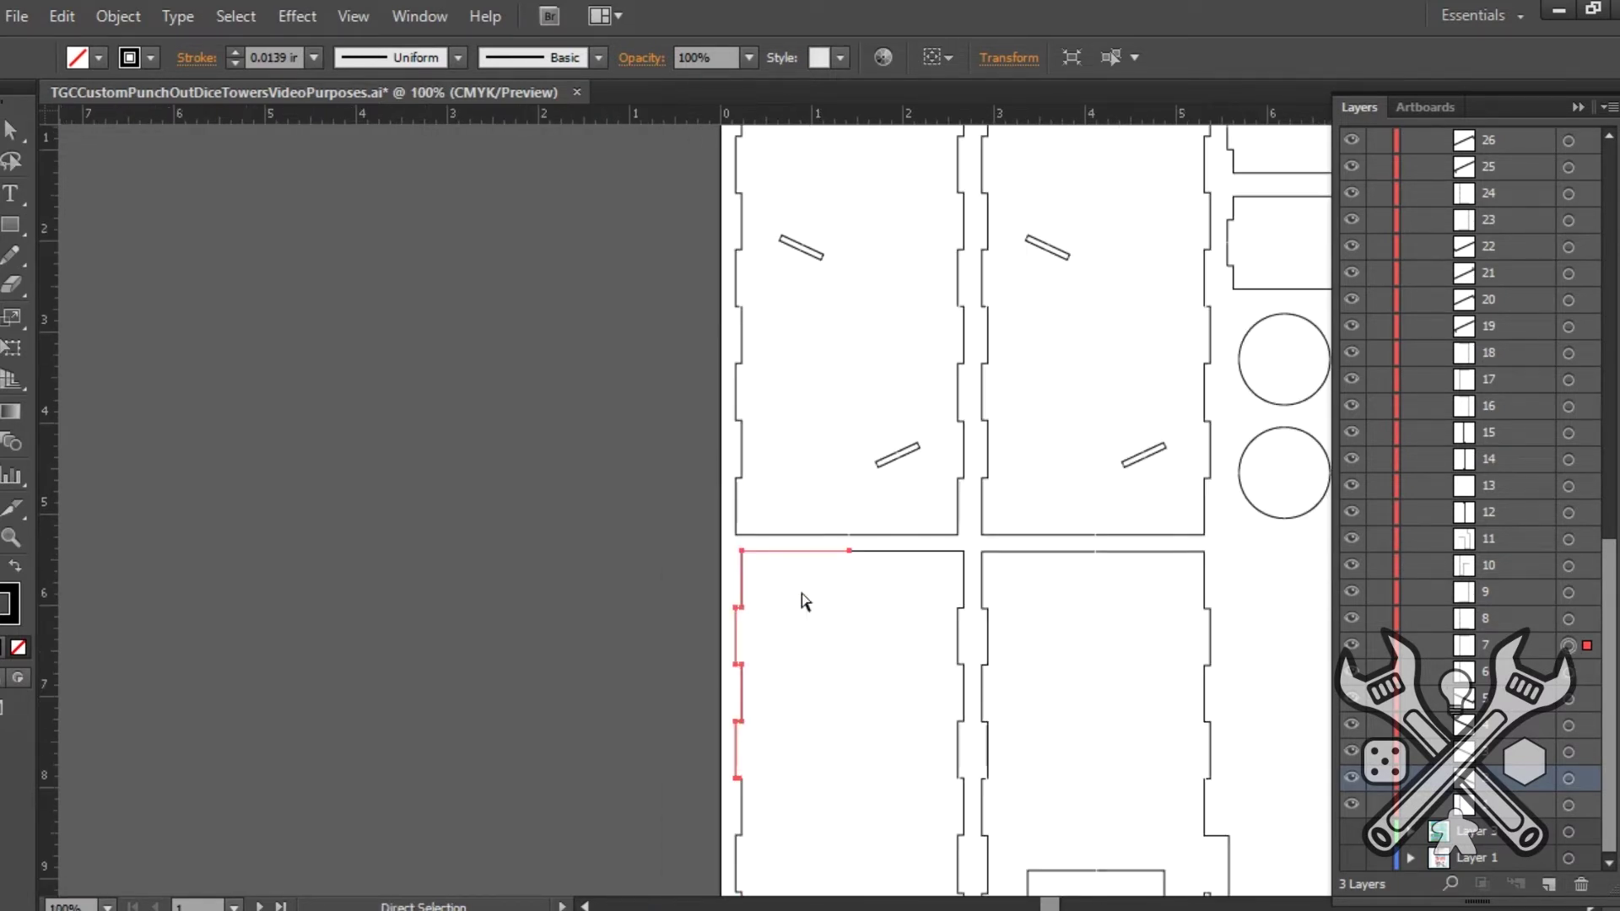
key(ctrl+0)
key(v)
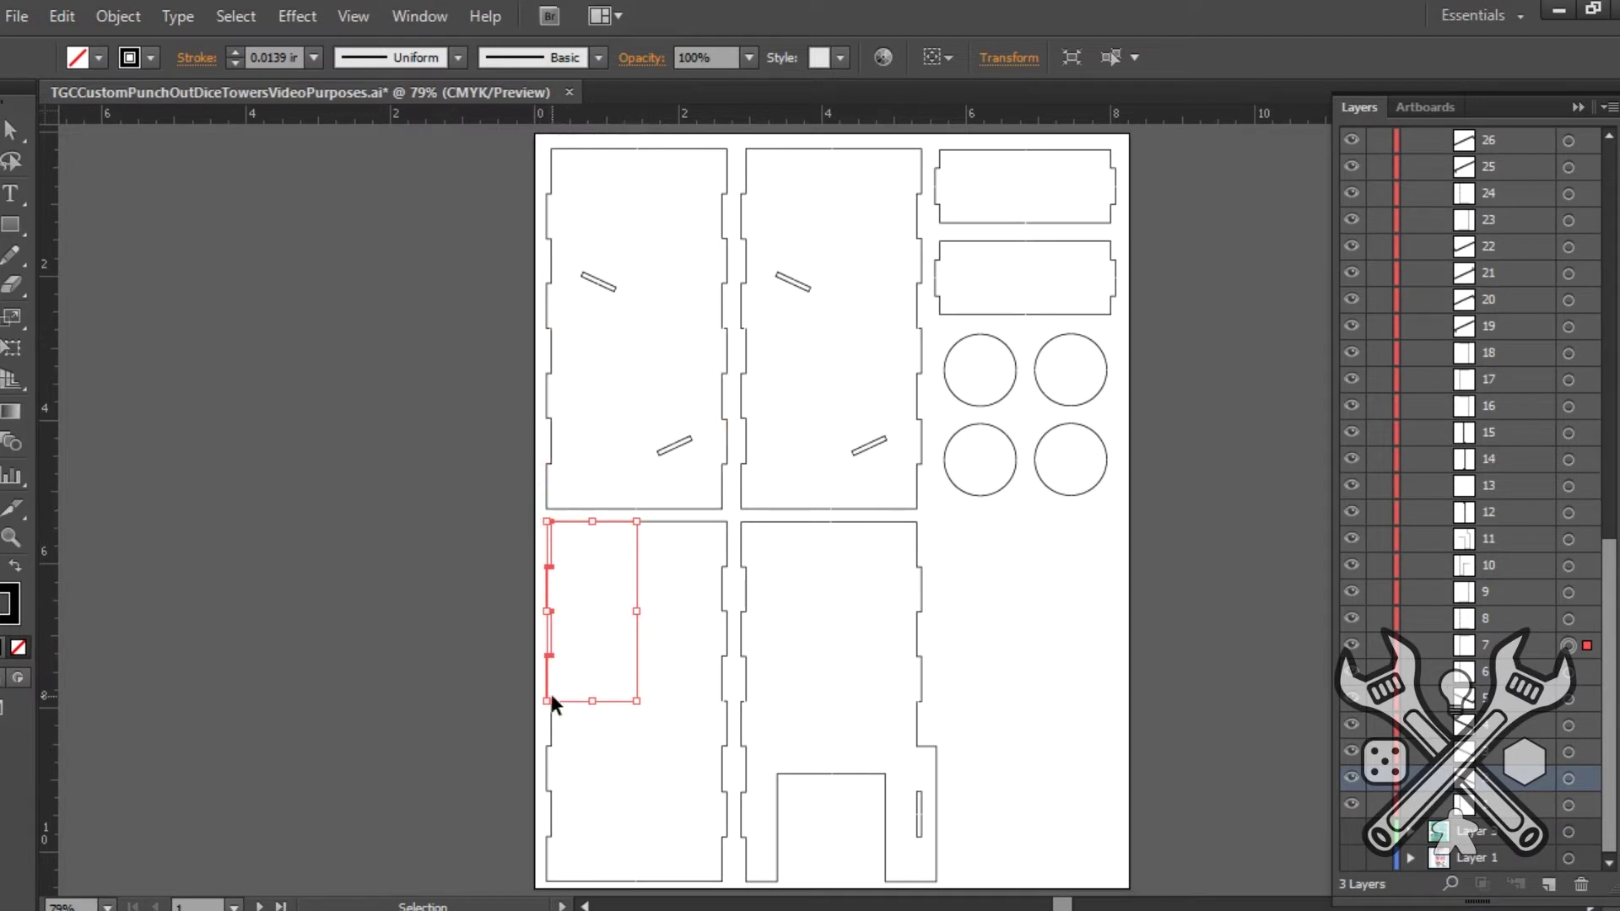
click(1524, 618)
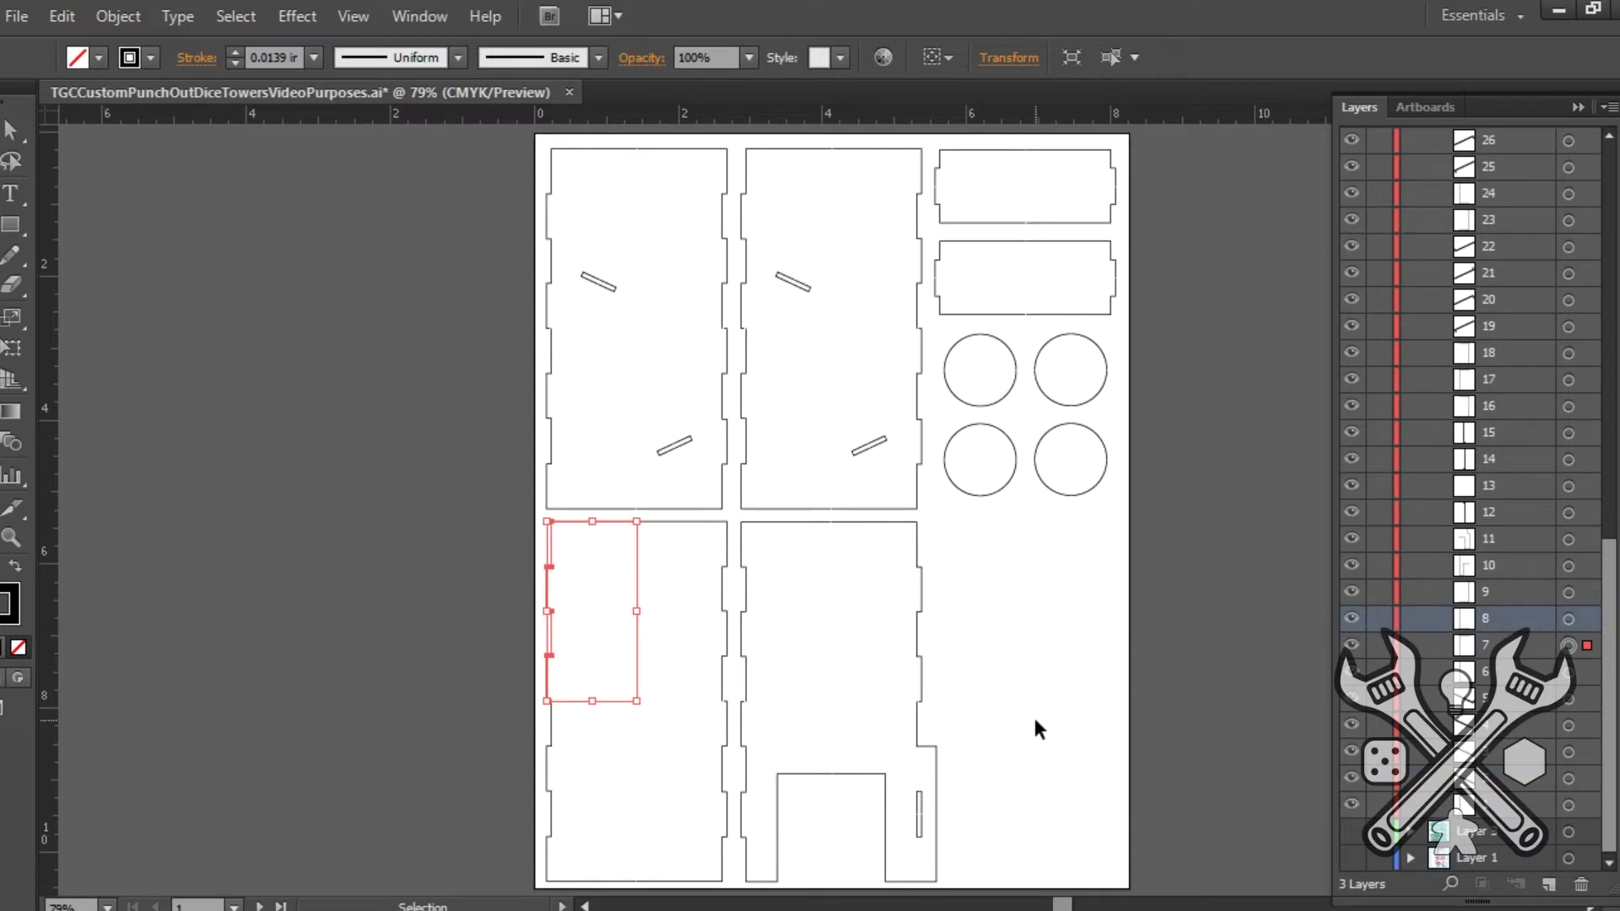
drag(549, 589, 550, 766)
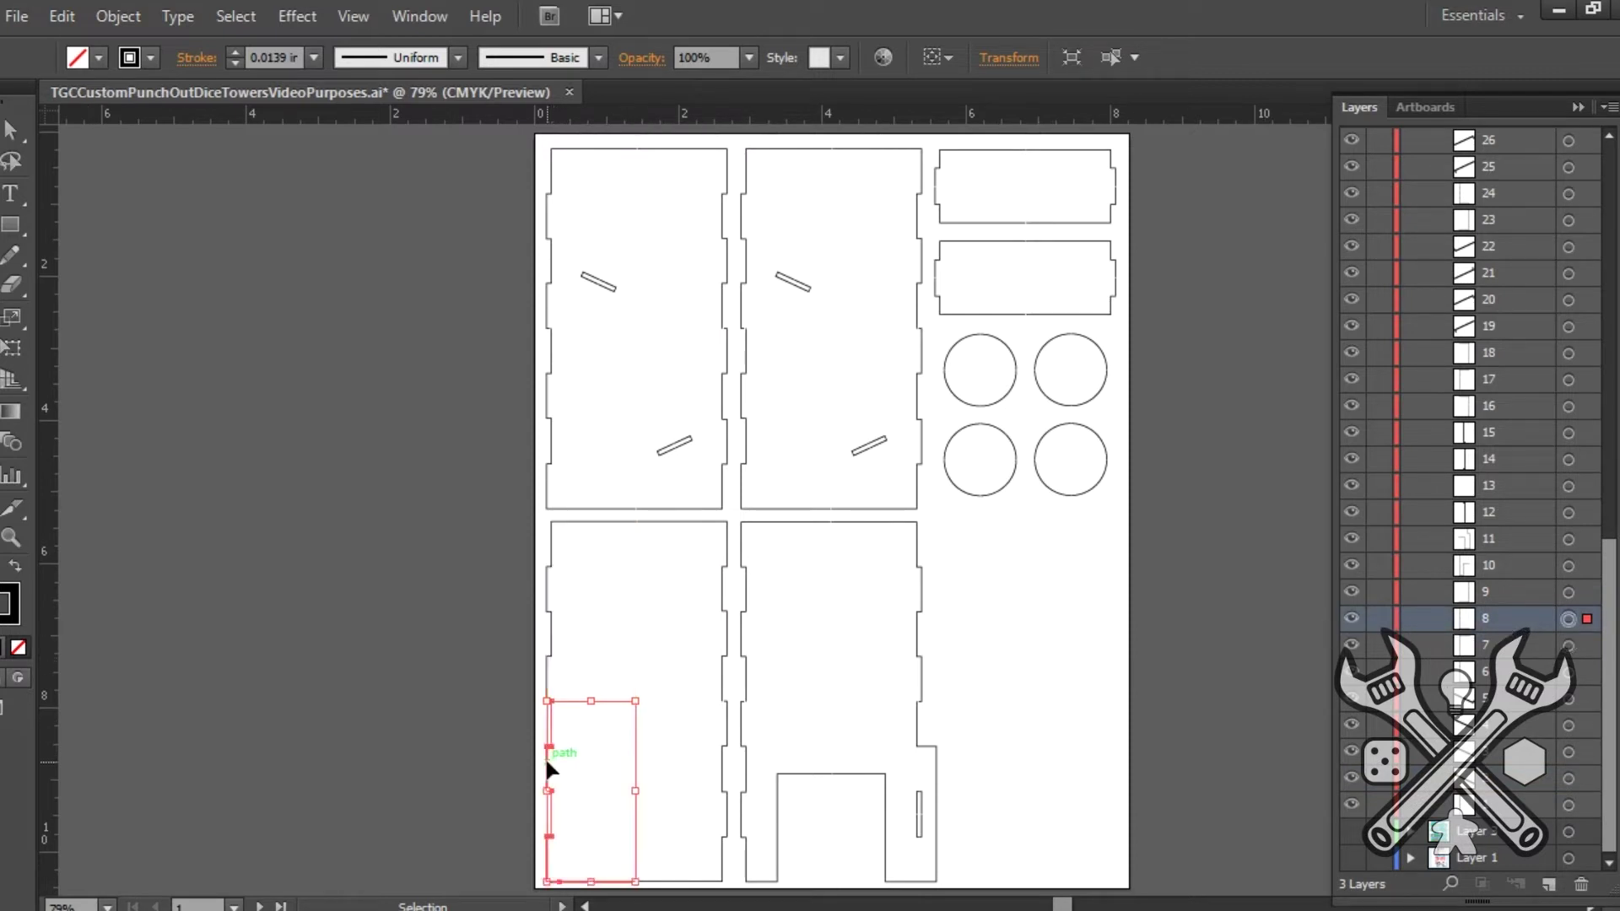
drag(631, 837, 721, 839)
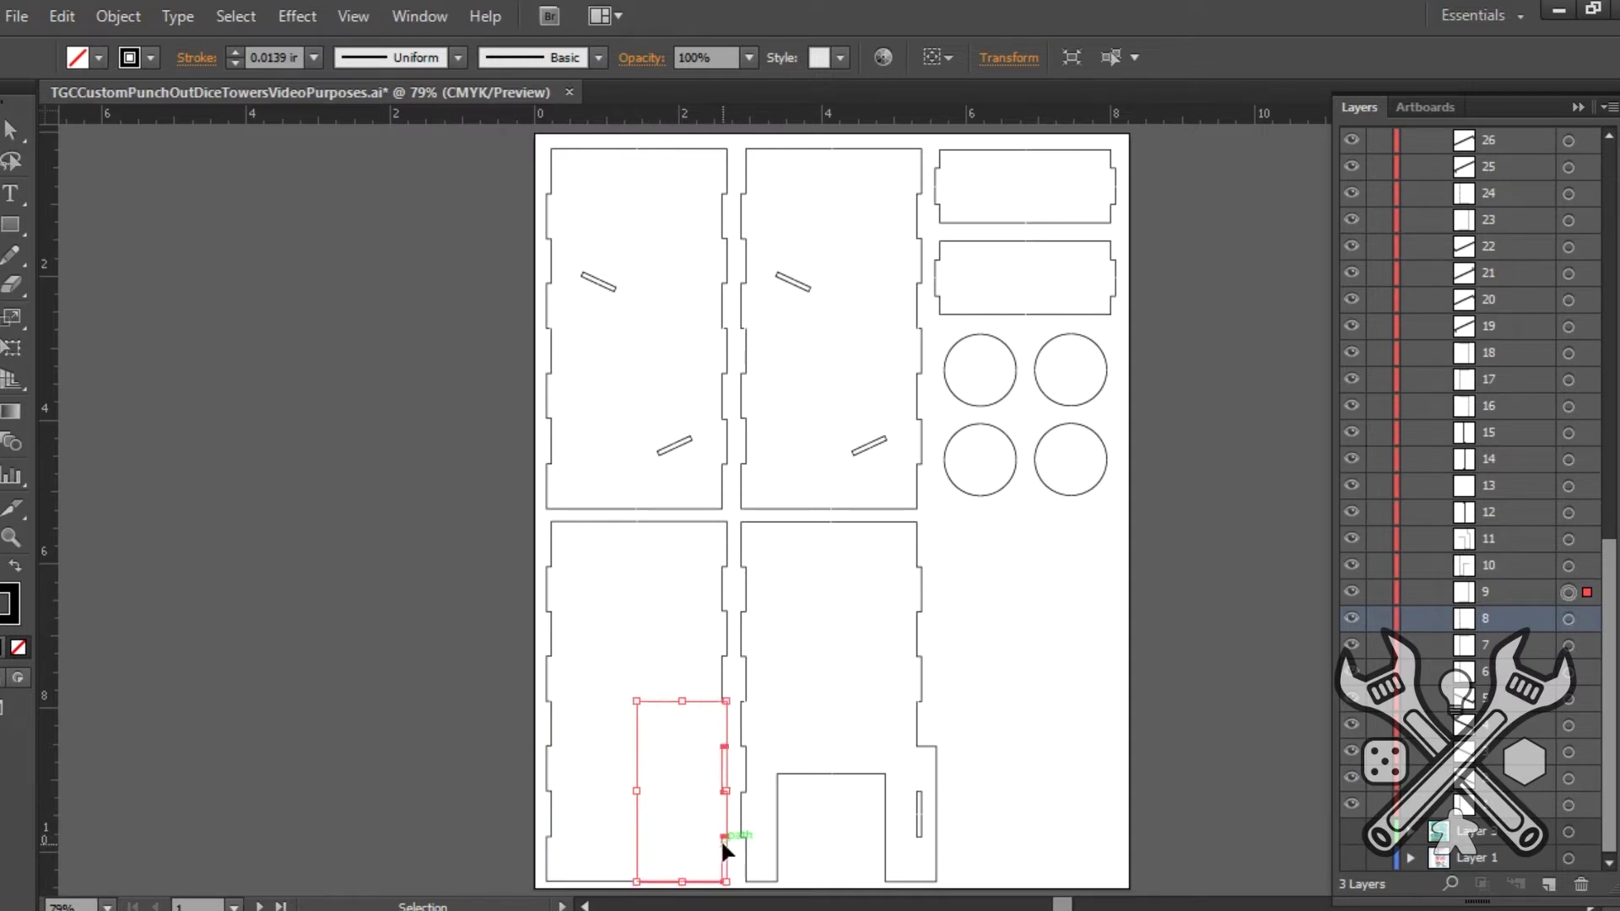
click(722, 659)
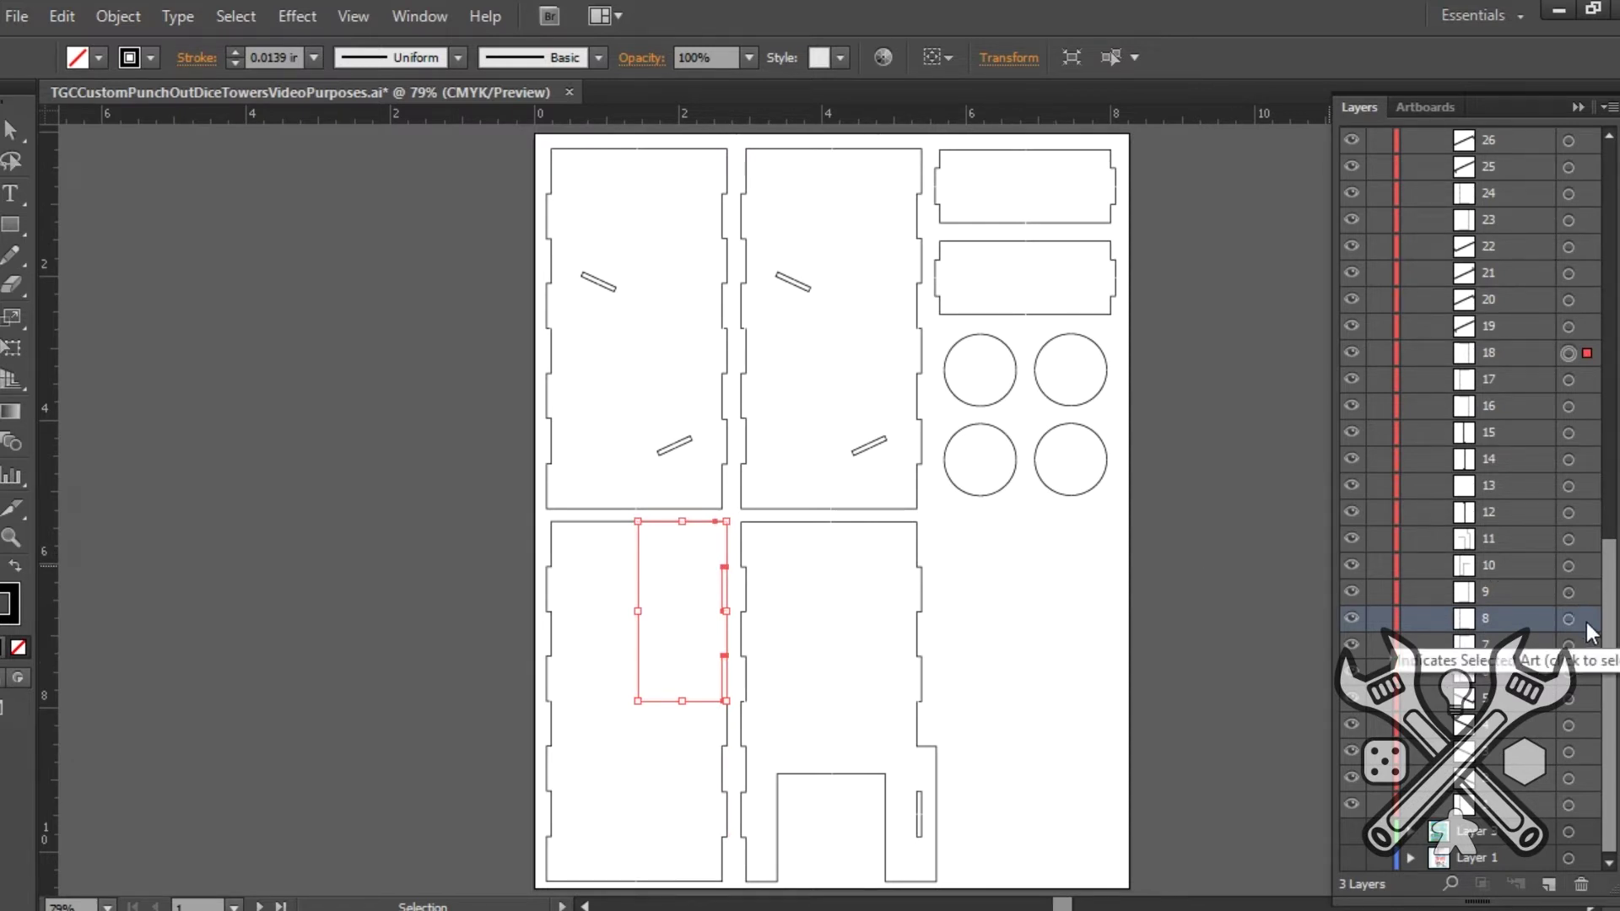
click(722, 778)
drag(689, 701, 794, 701)
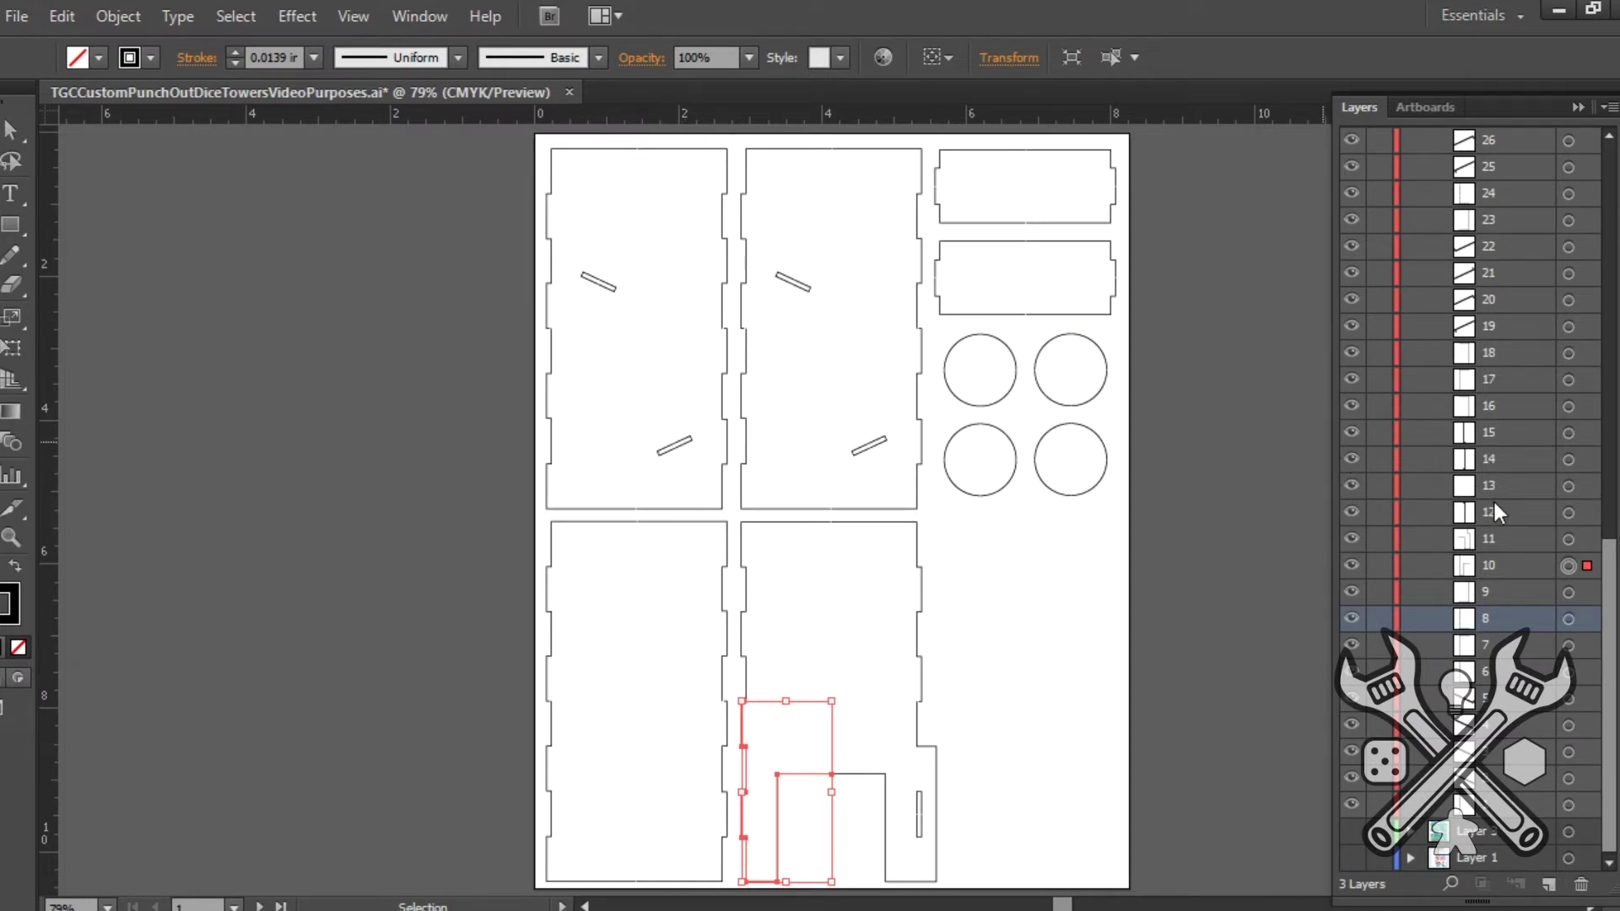
scroll(1495, 505, up, 3)
scroll(1495, 505, up, 3)
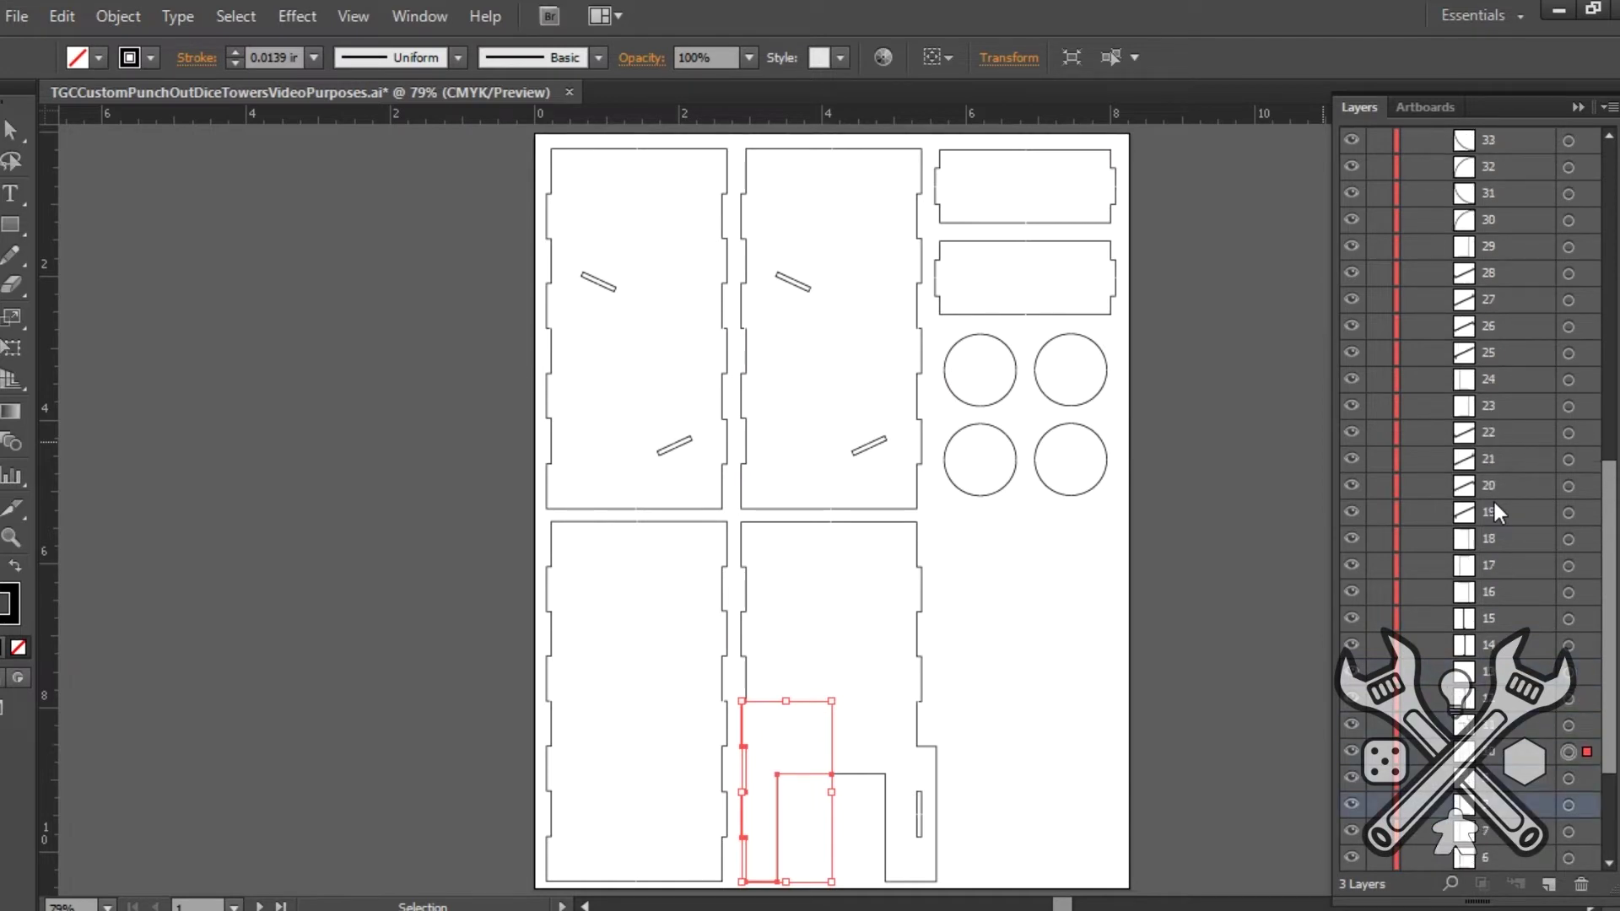
scroll(1495, 512, up, 8)
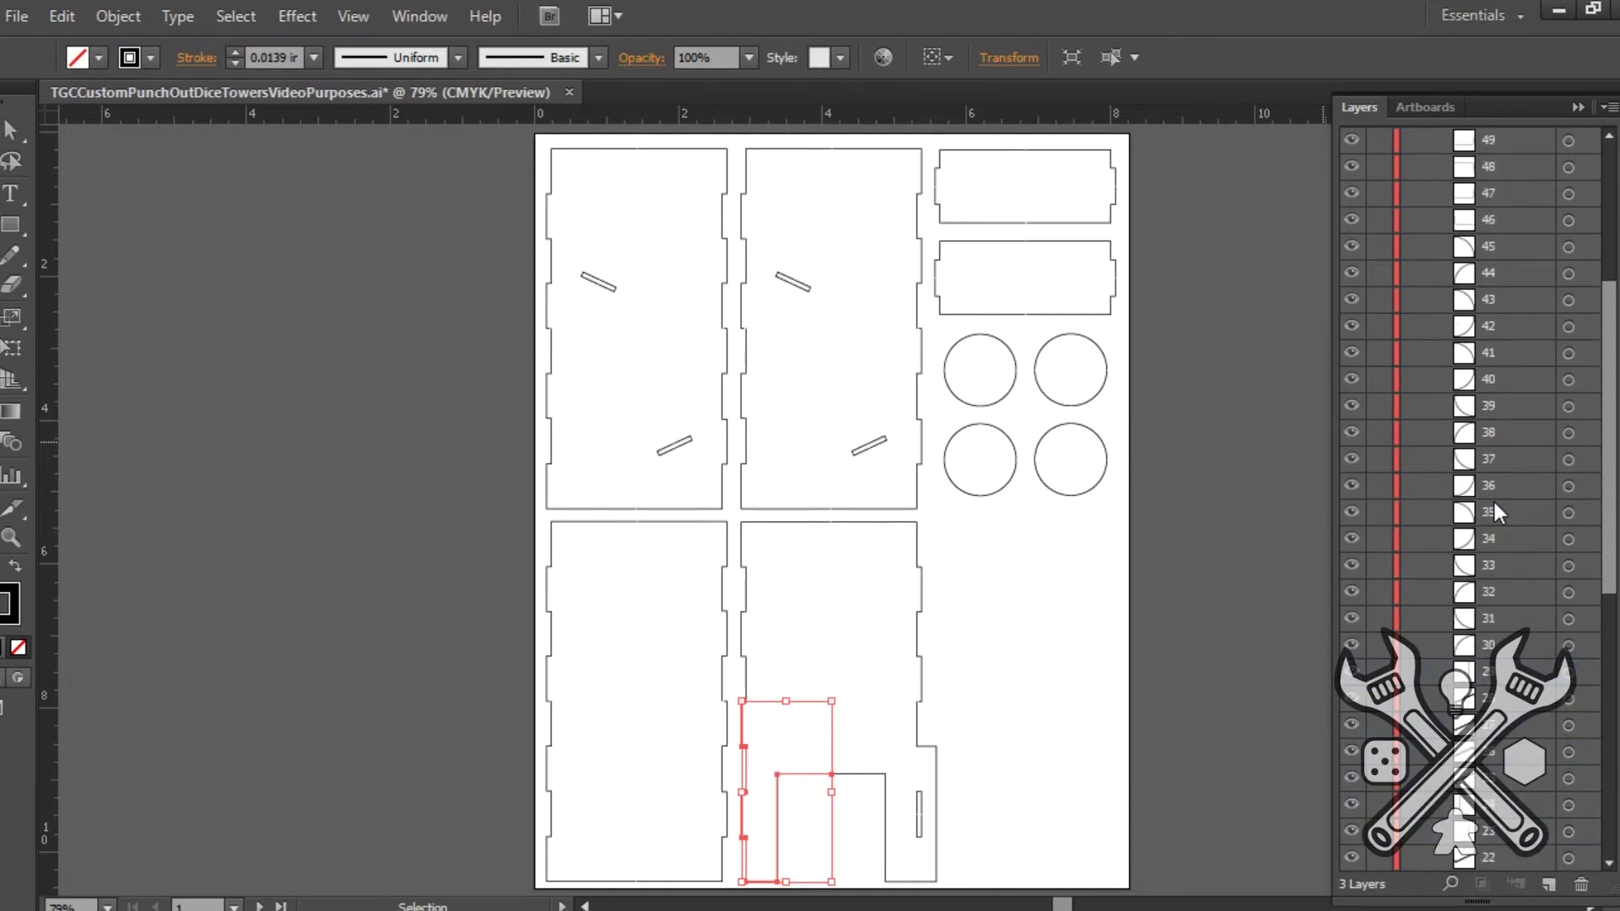
scroll(1496, 512, up, 3)
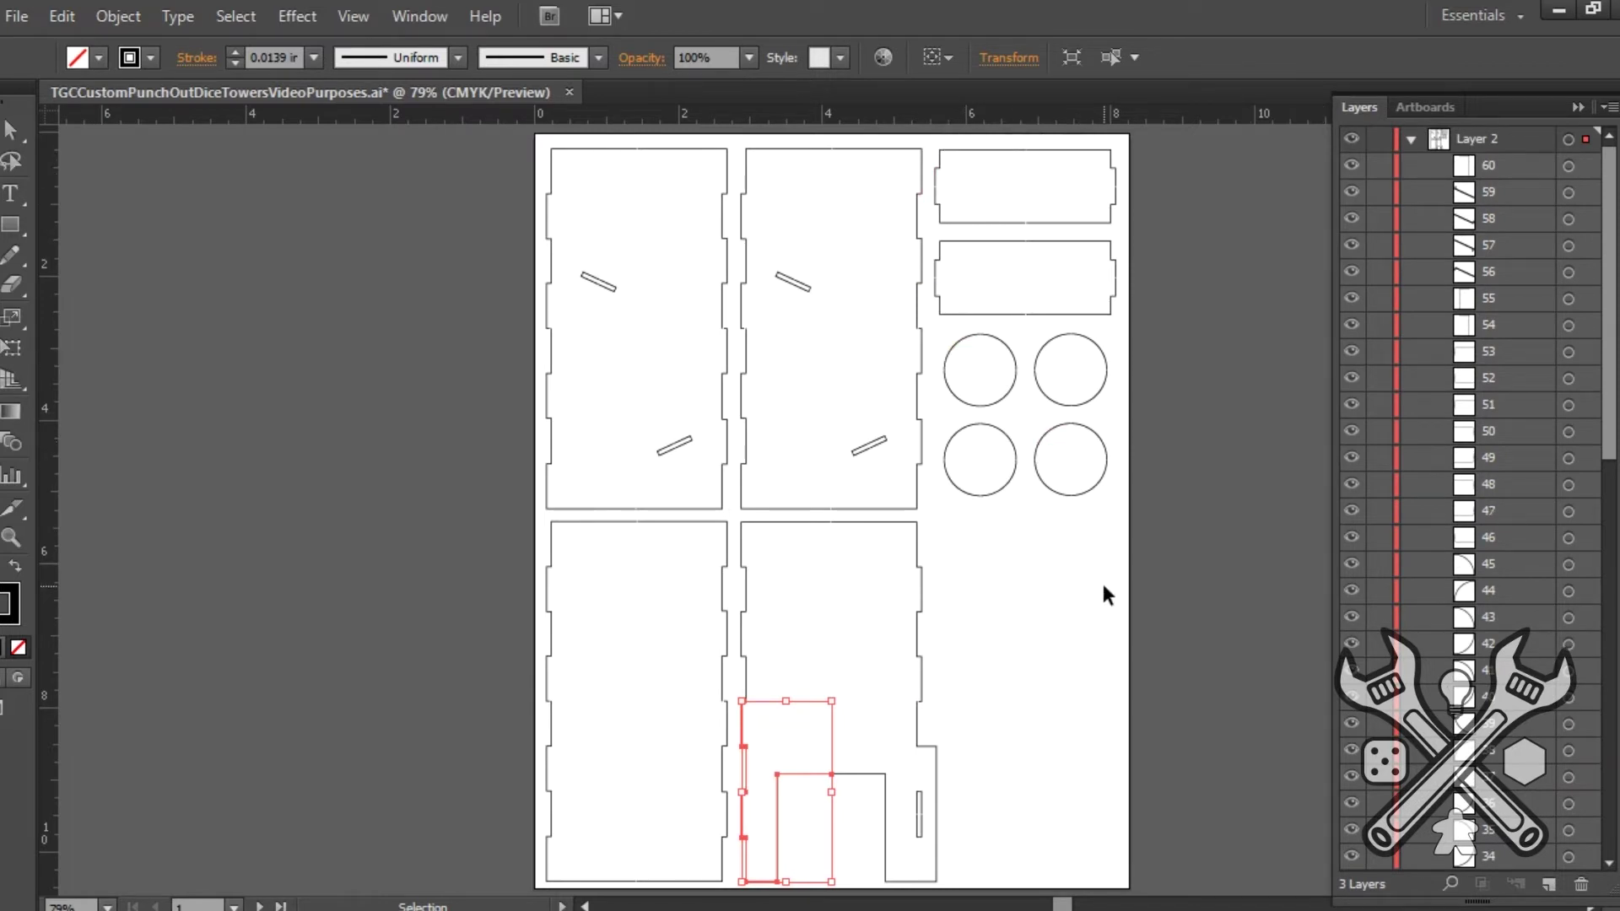
click(1517, 168)
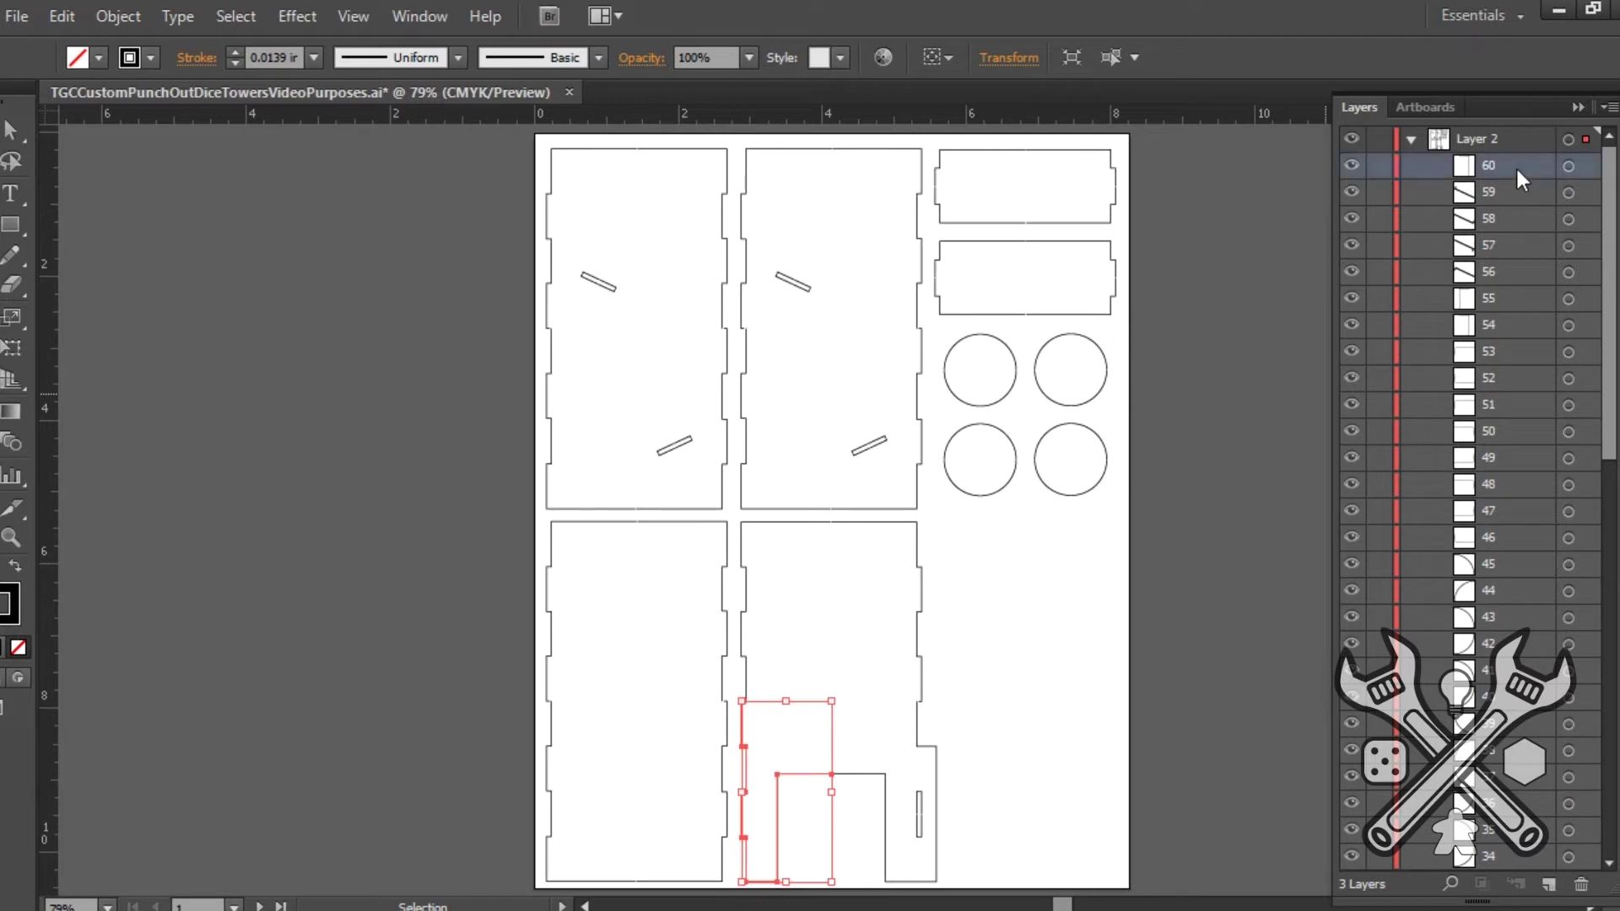
click(1099, 508)
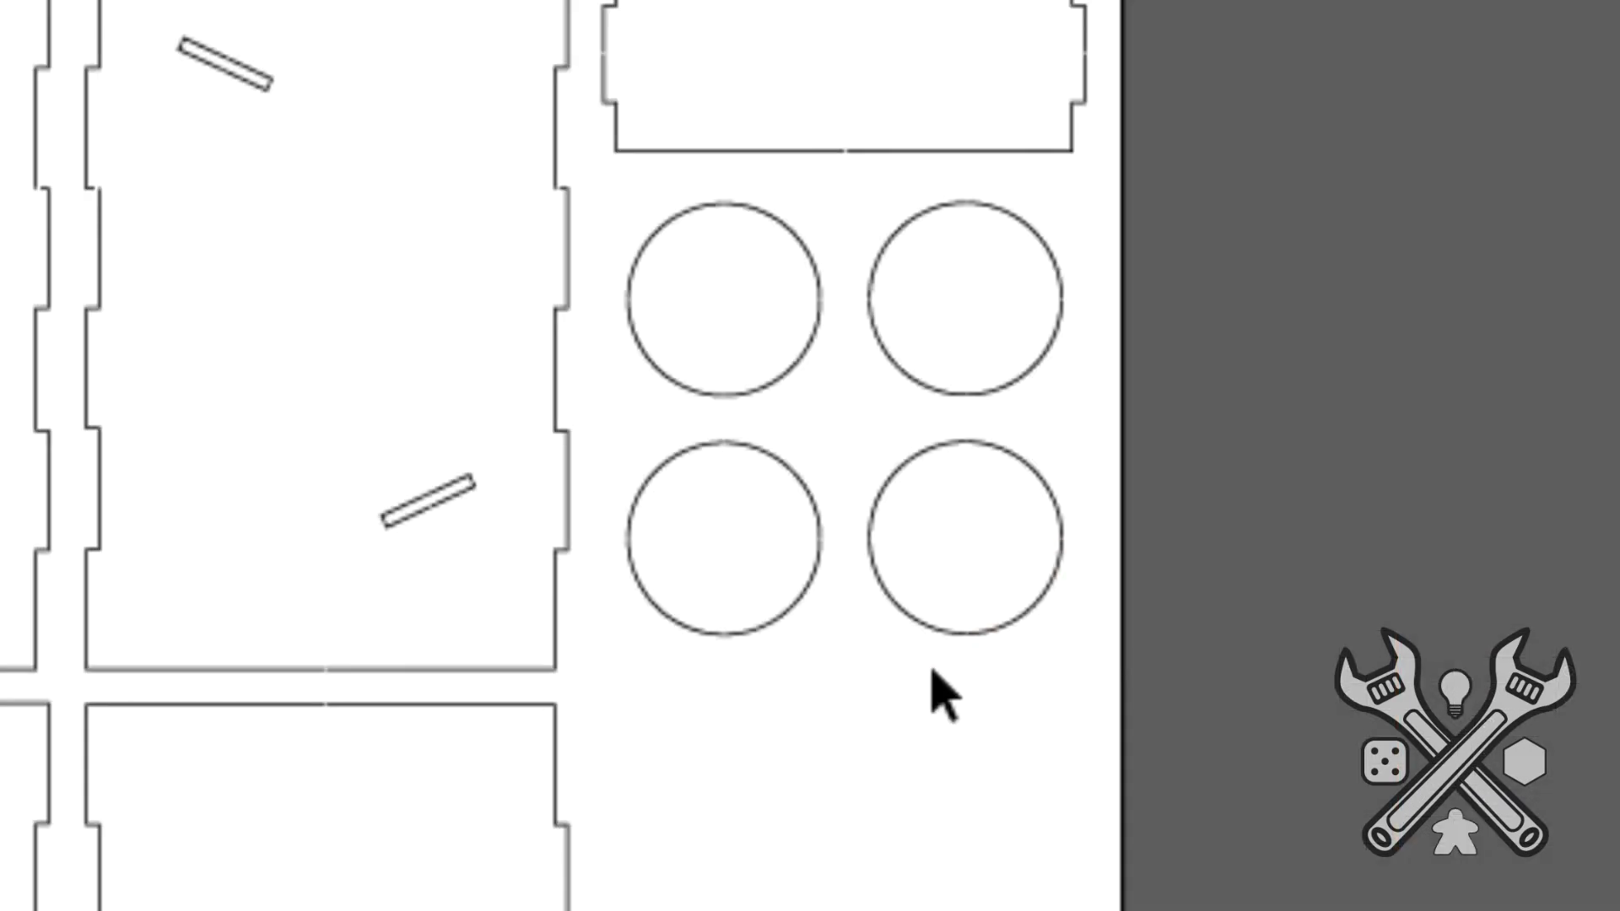
click(1034, 616)
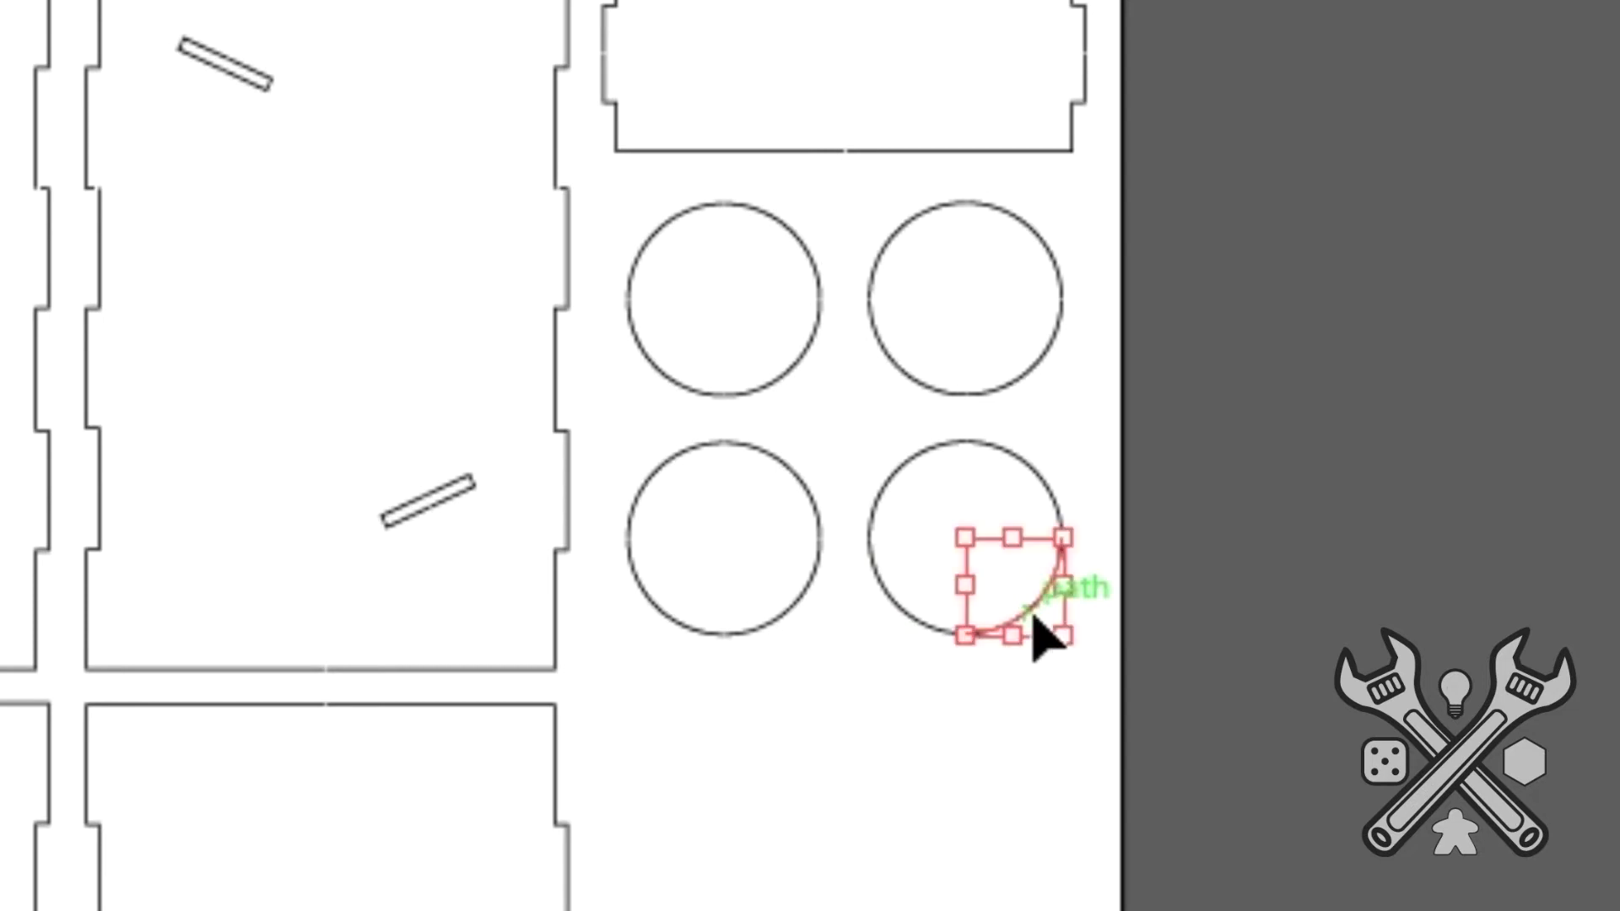
click(883, 602)
click(893, 478)
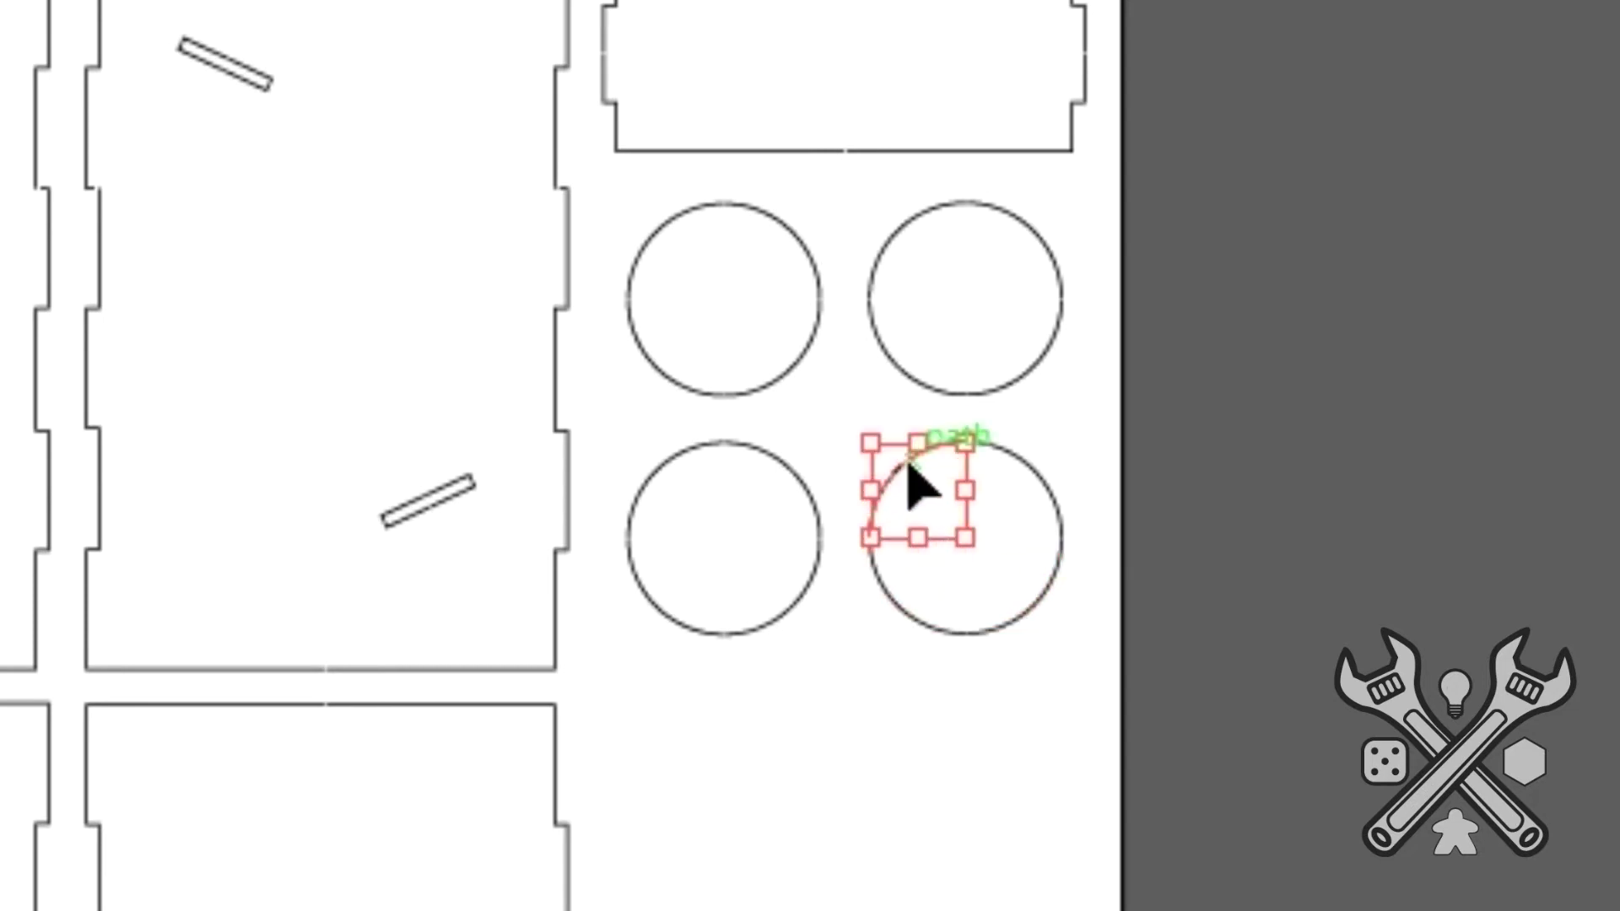
click(1040, 481)
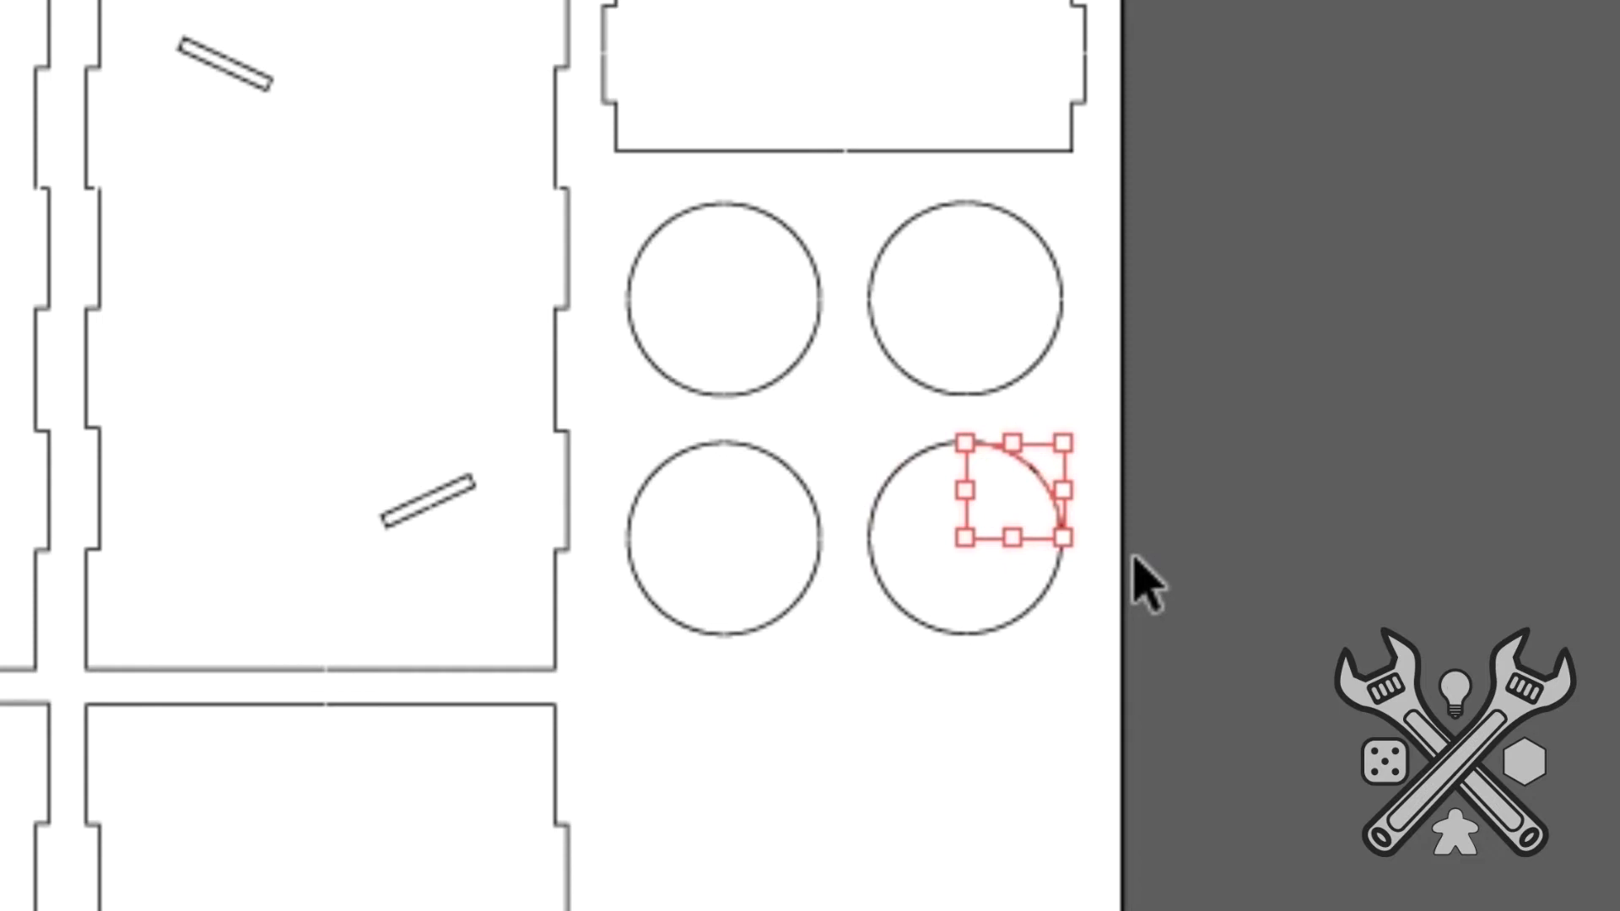
click(712, 452)
key(a)
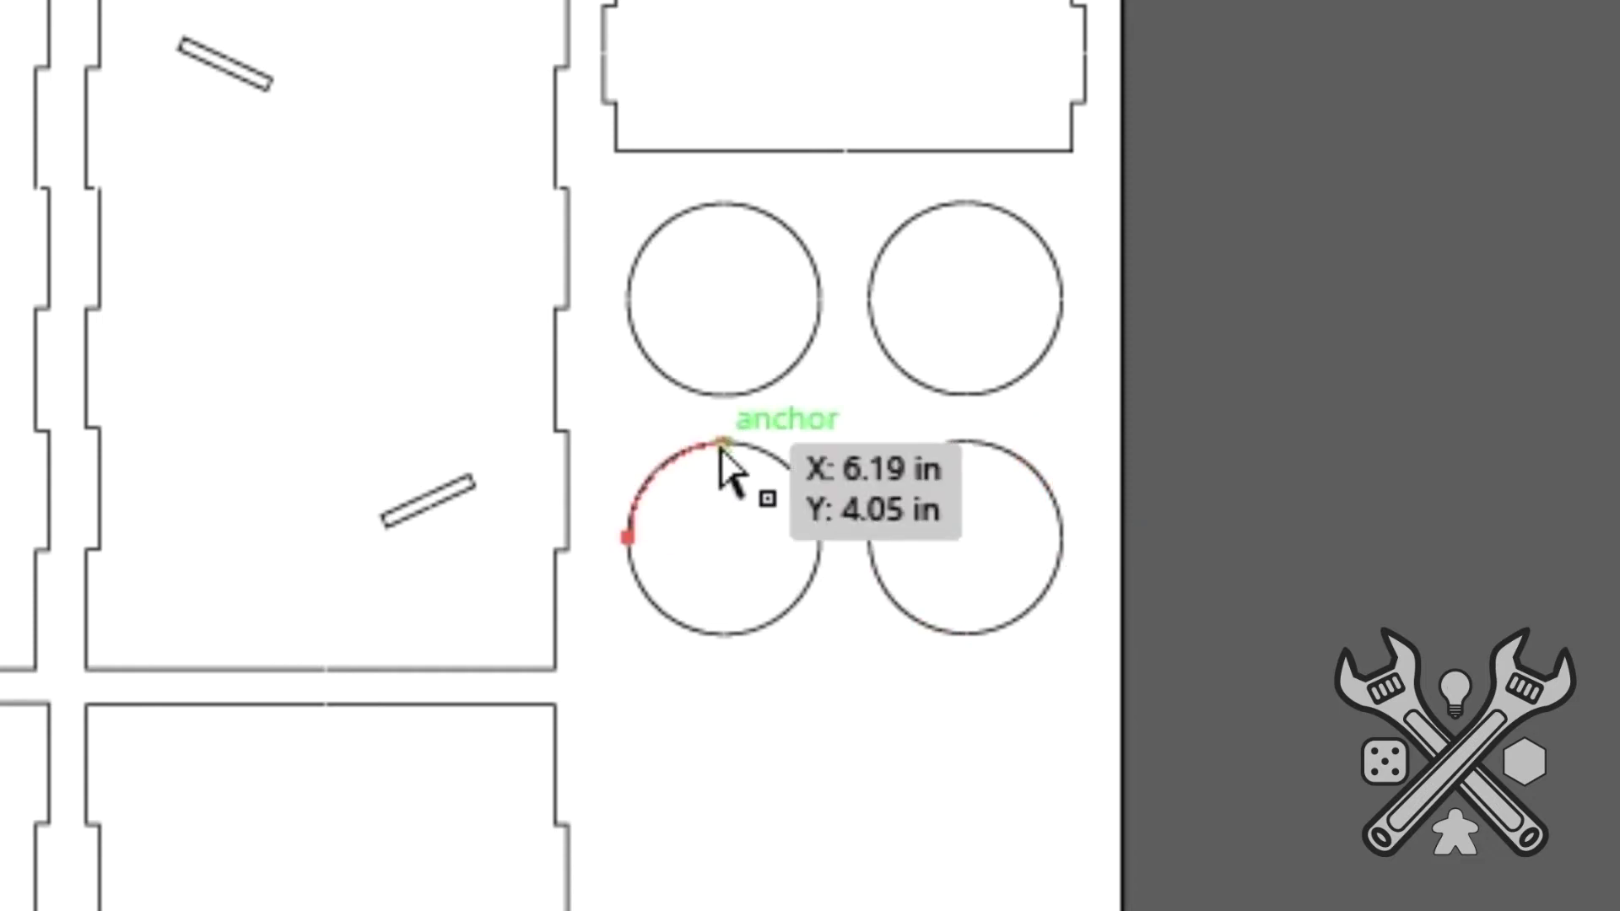
click(821, 540)
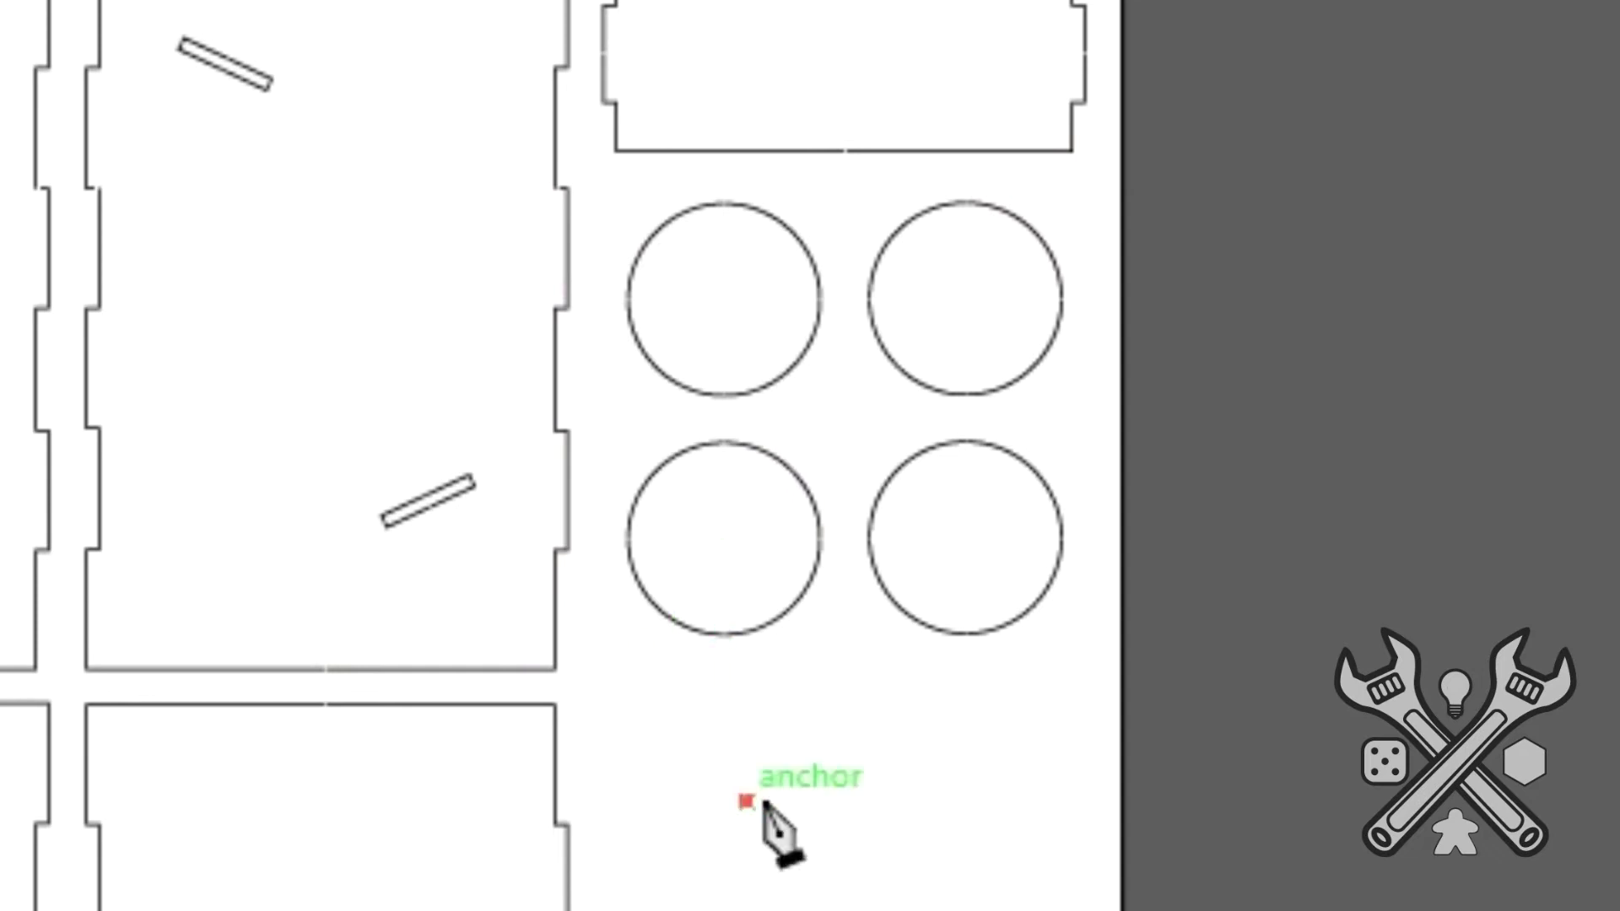
click(962, 799)
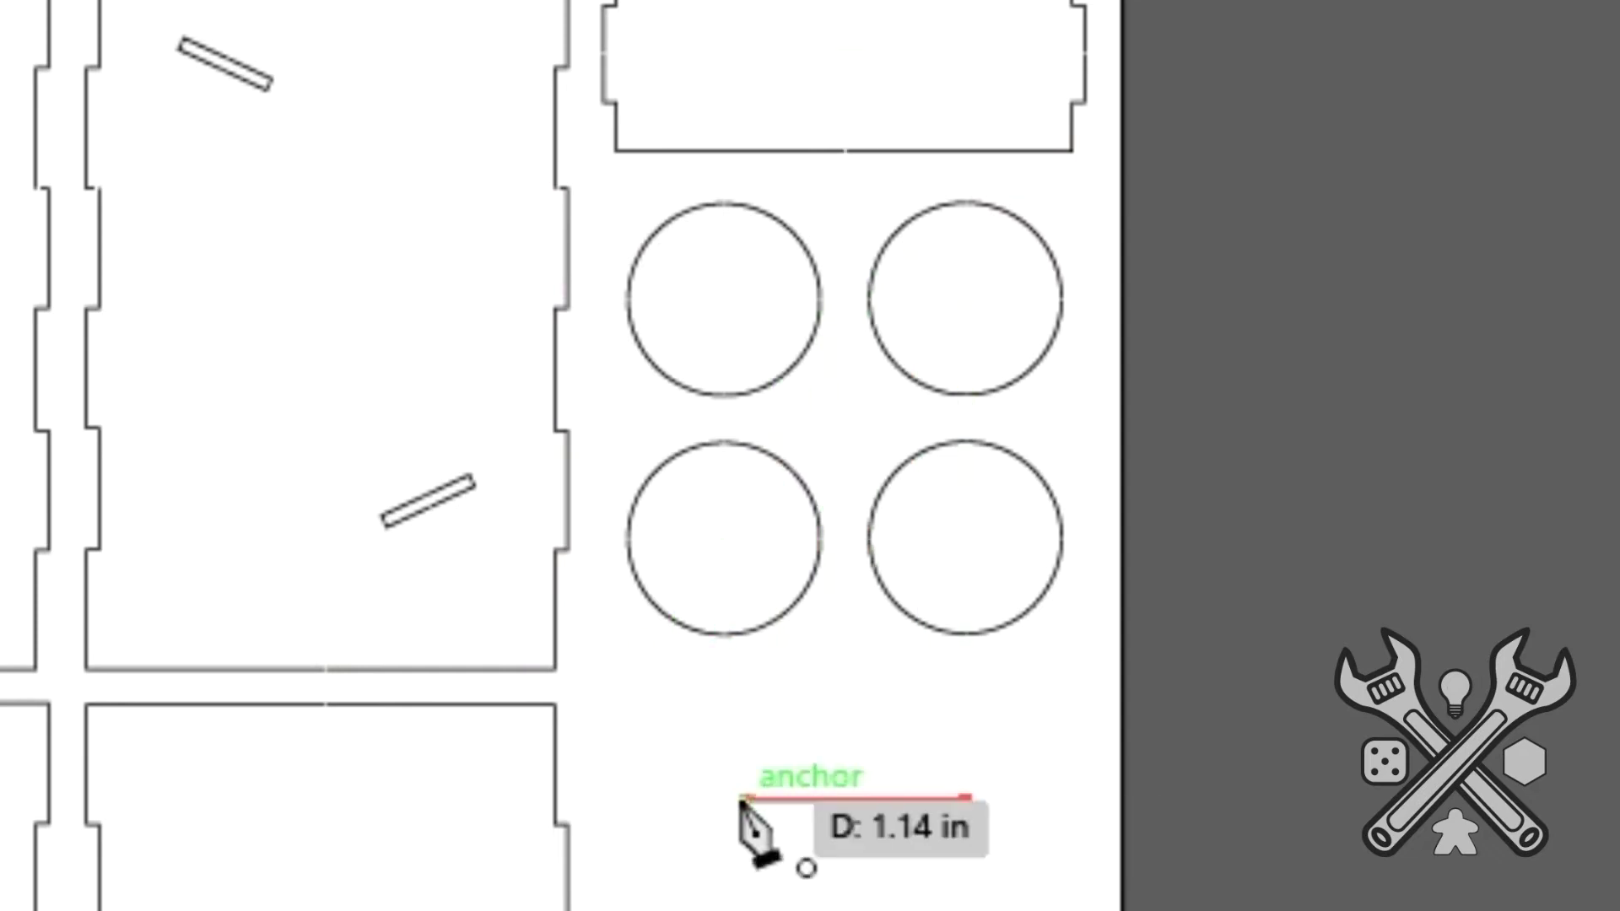
click(742, 798)
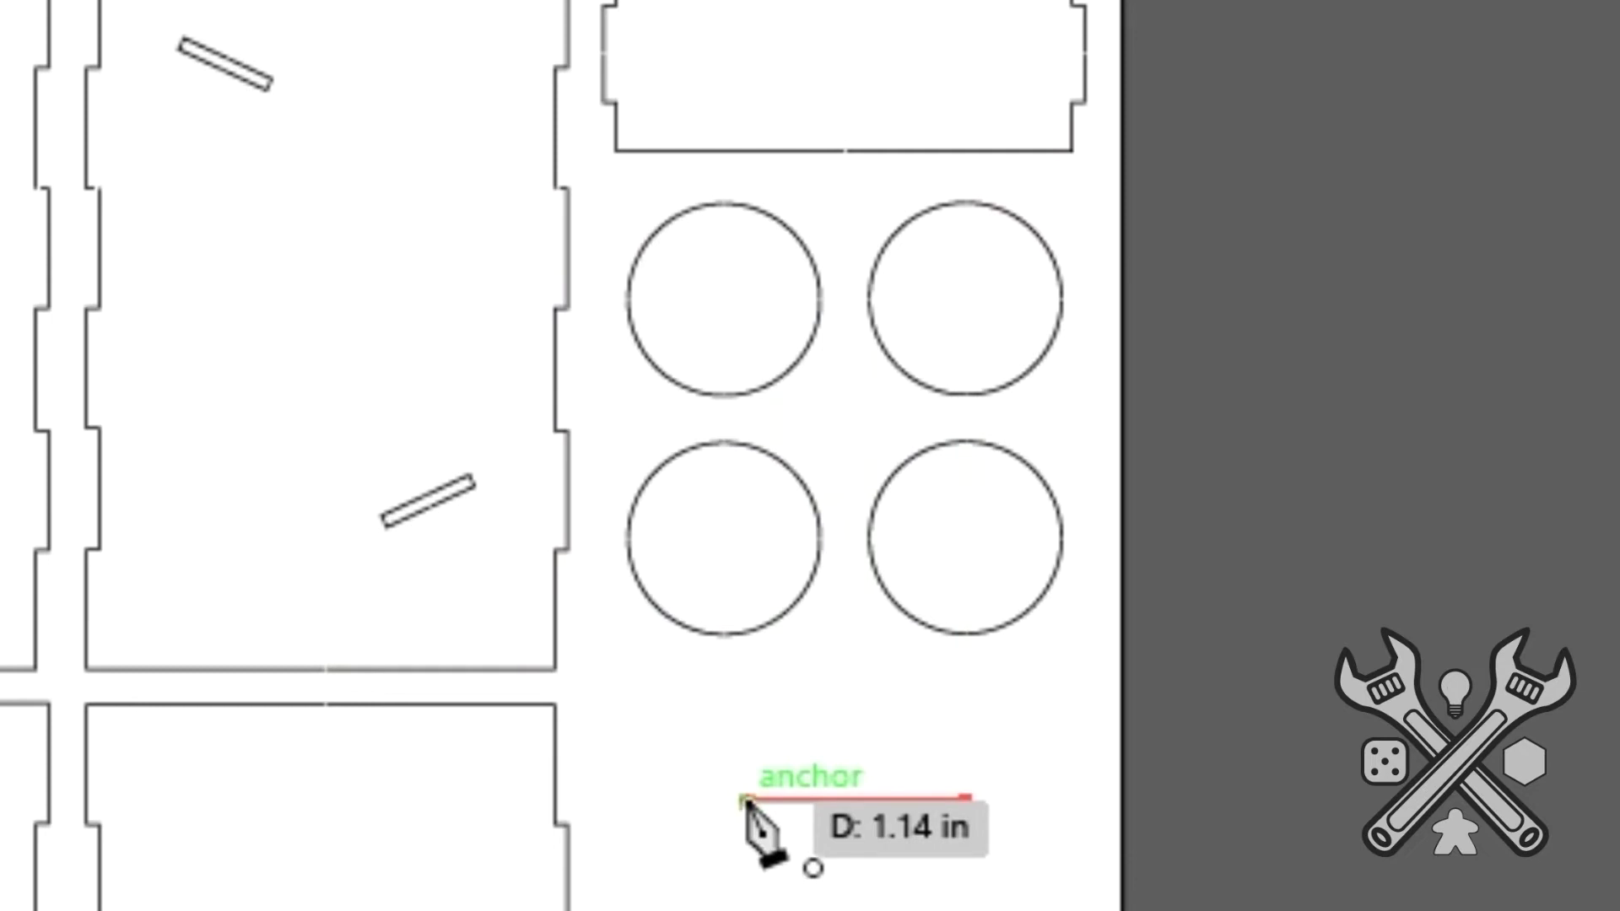
click(962, 800)
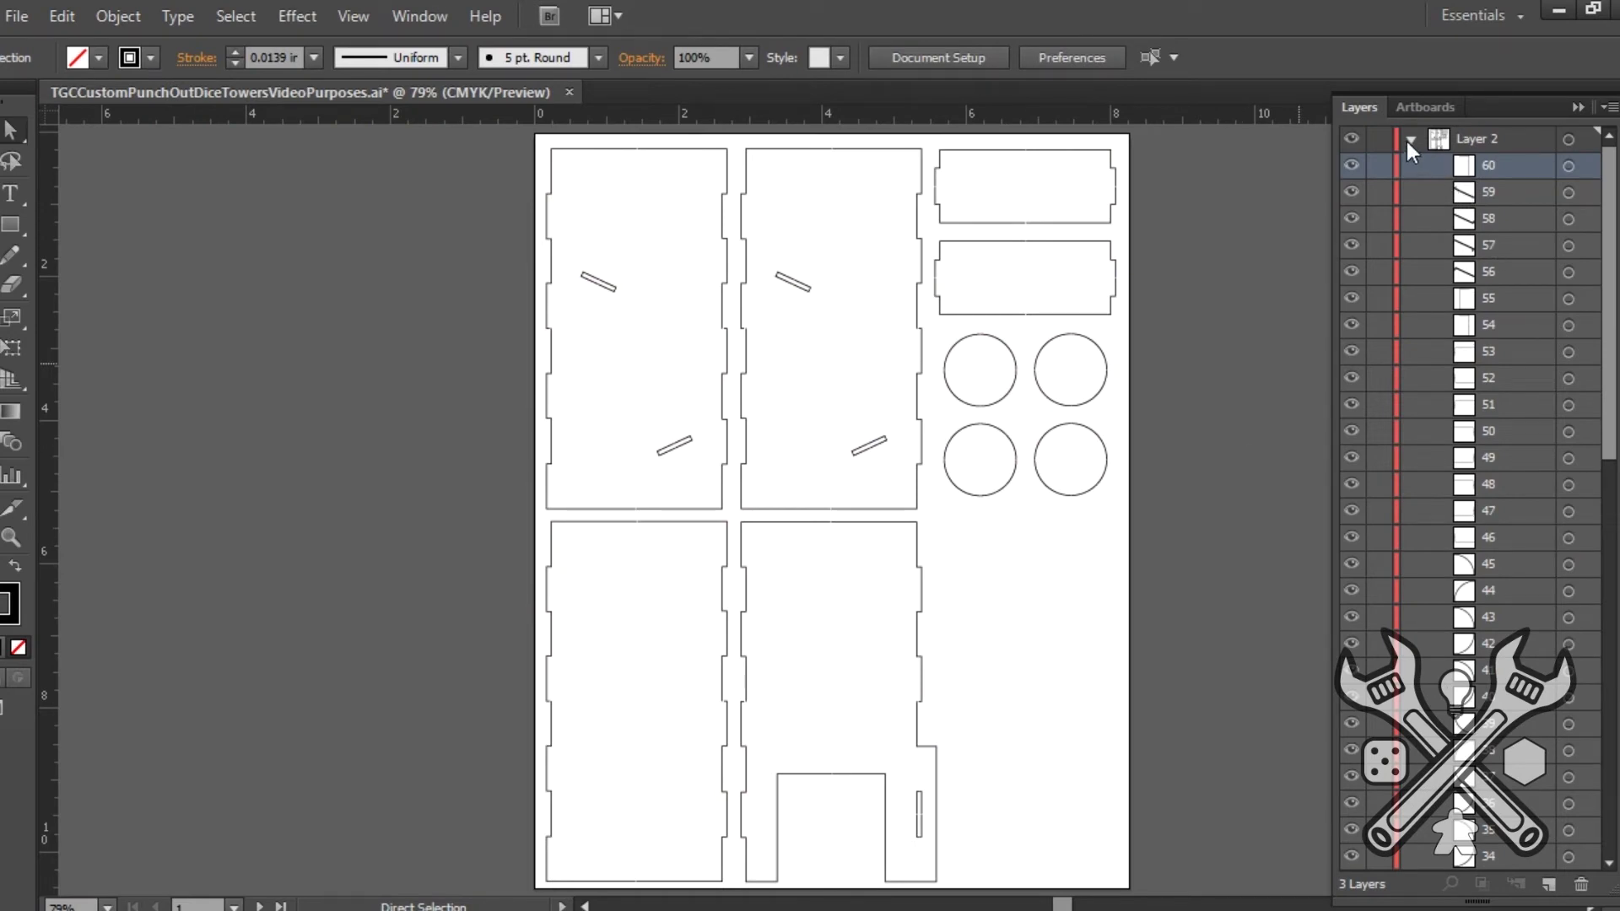
click(1490, 139)
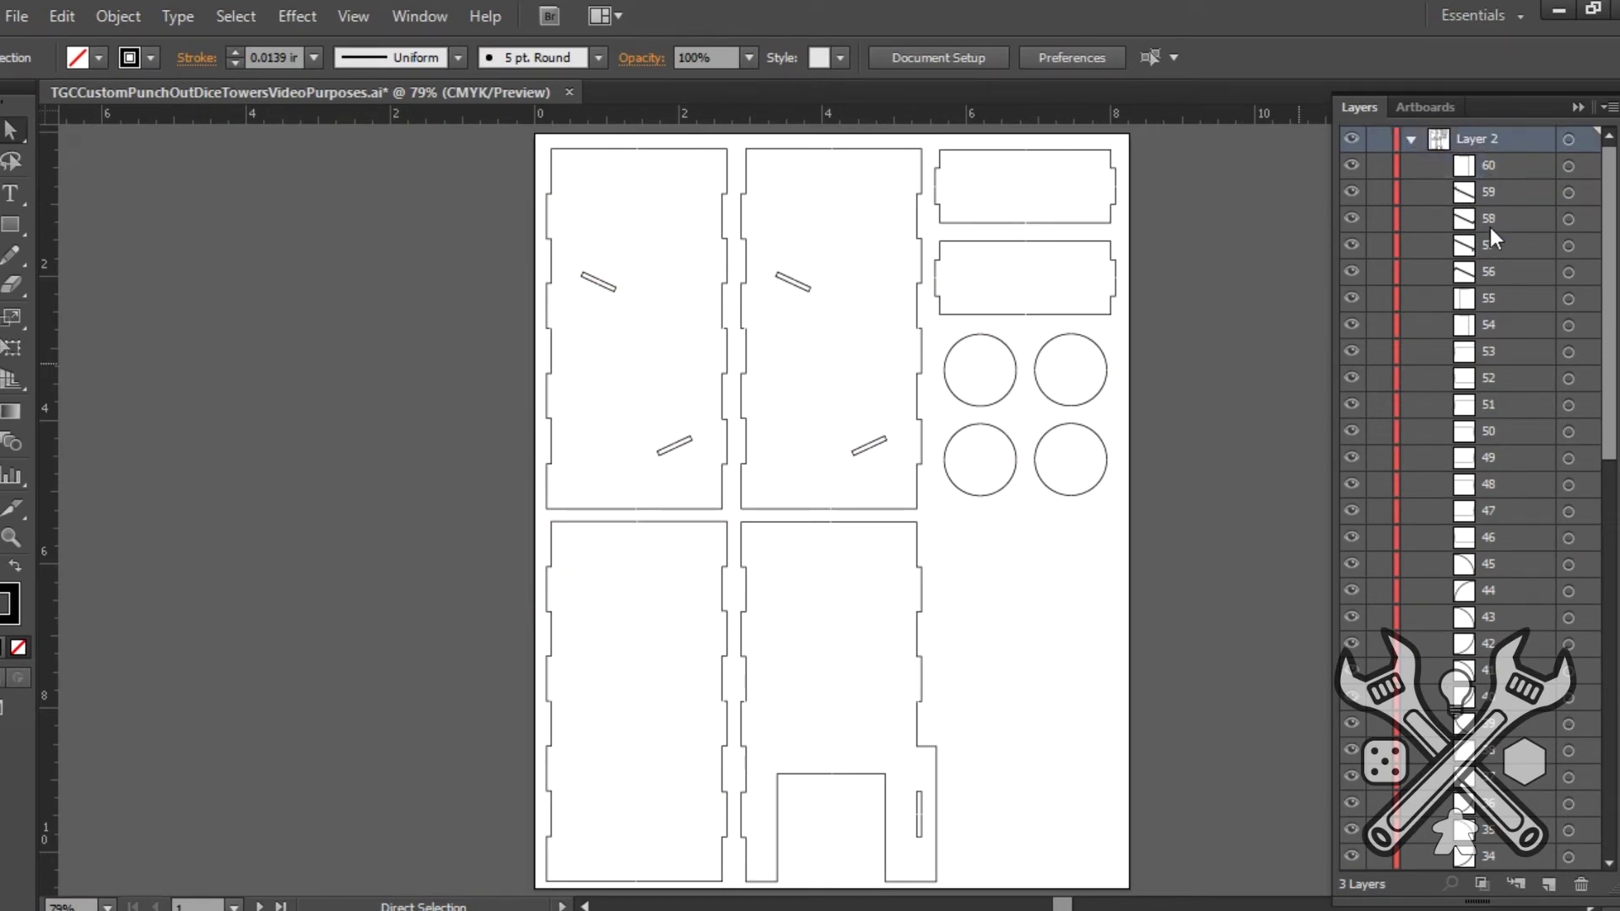
click(1409, 138)
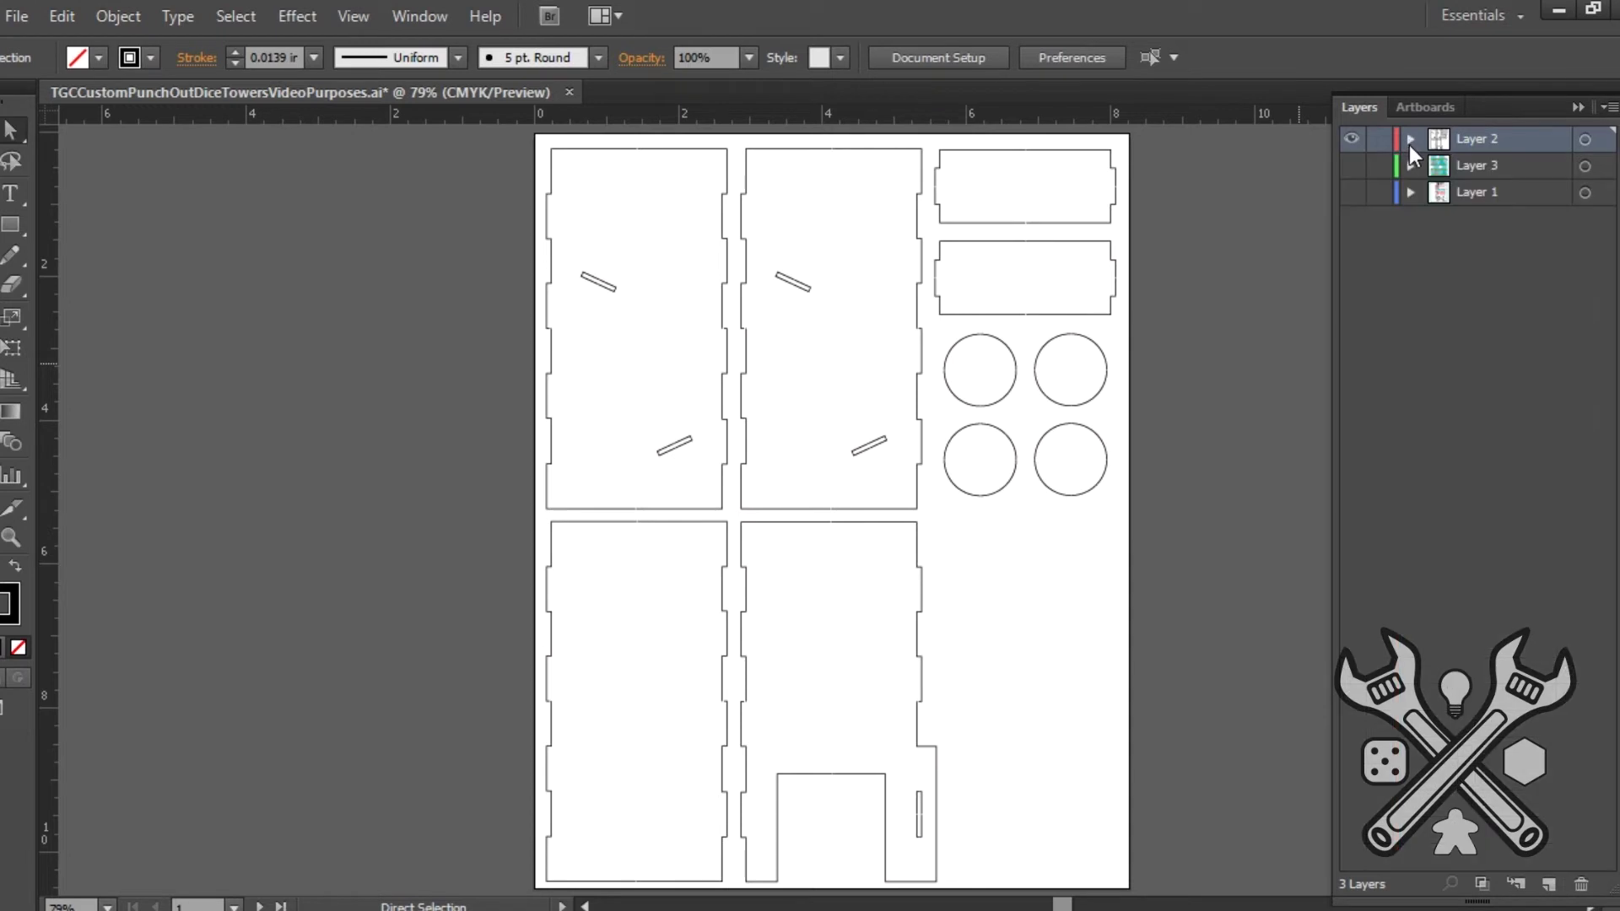
click(1411, 143)
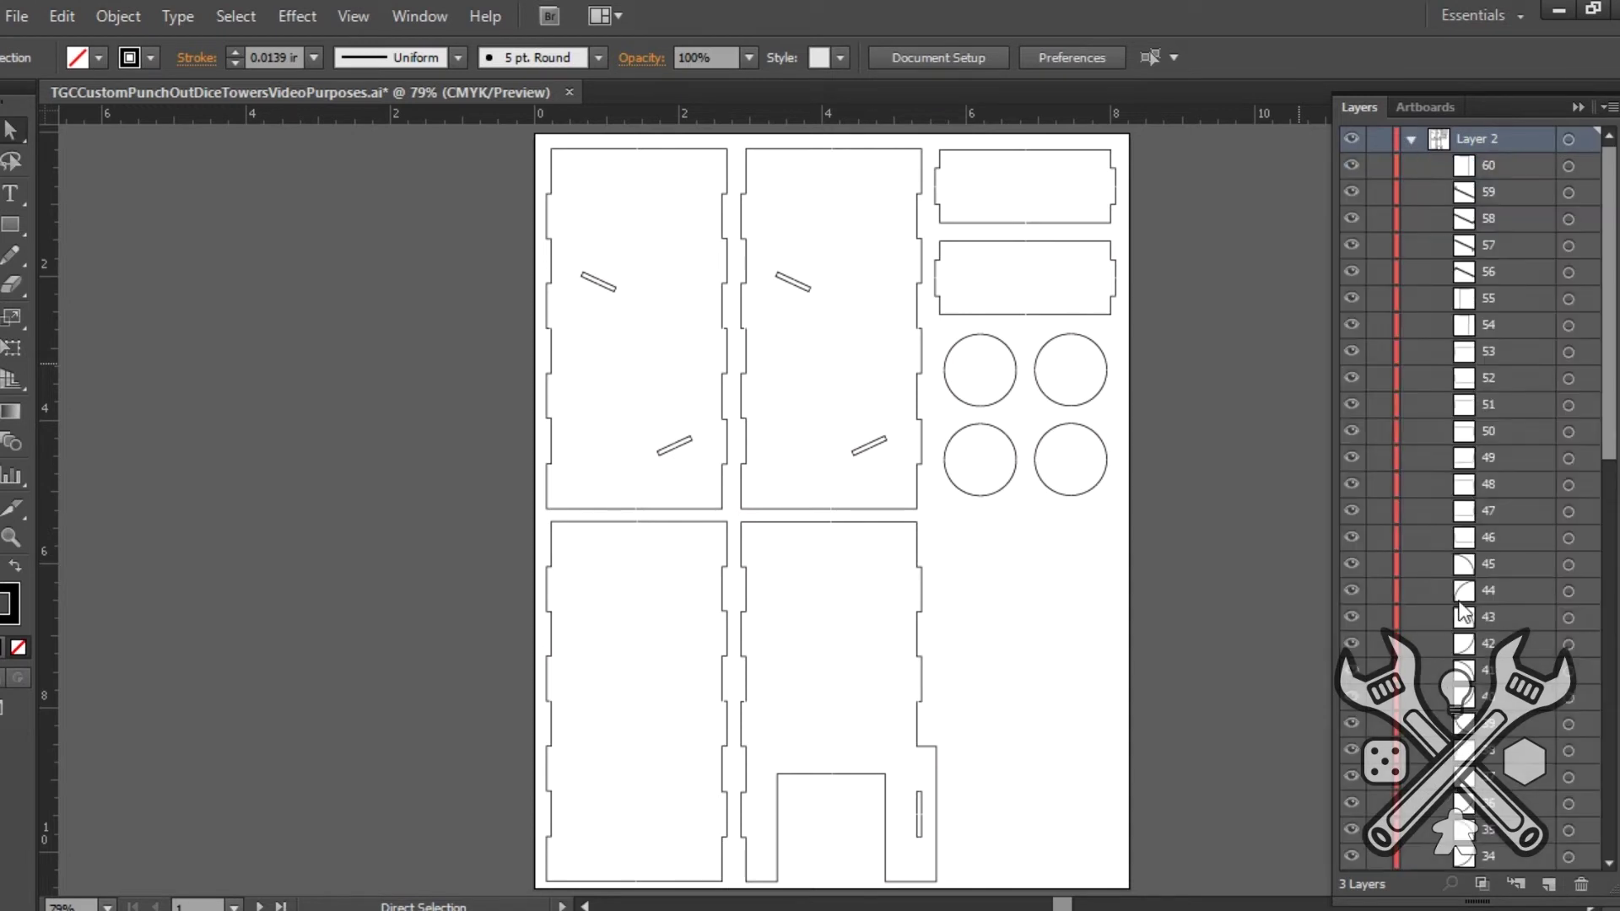
scroll(1519, 540, down, 5)
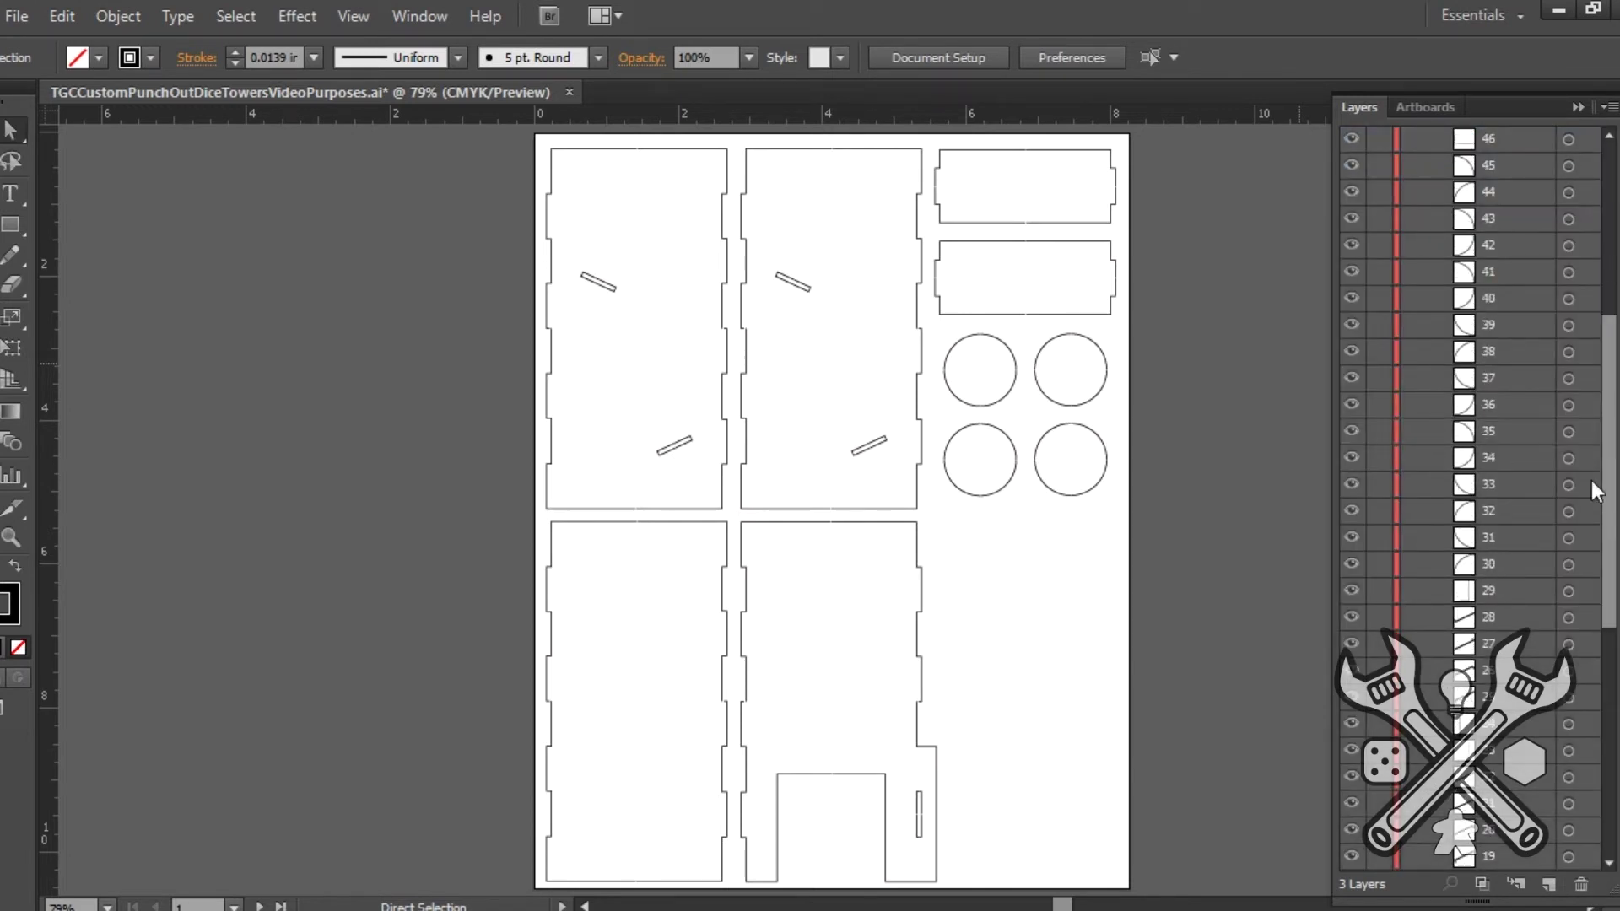
scroll(1485, 493, up, 5)
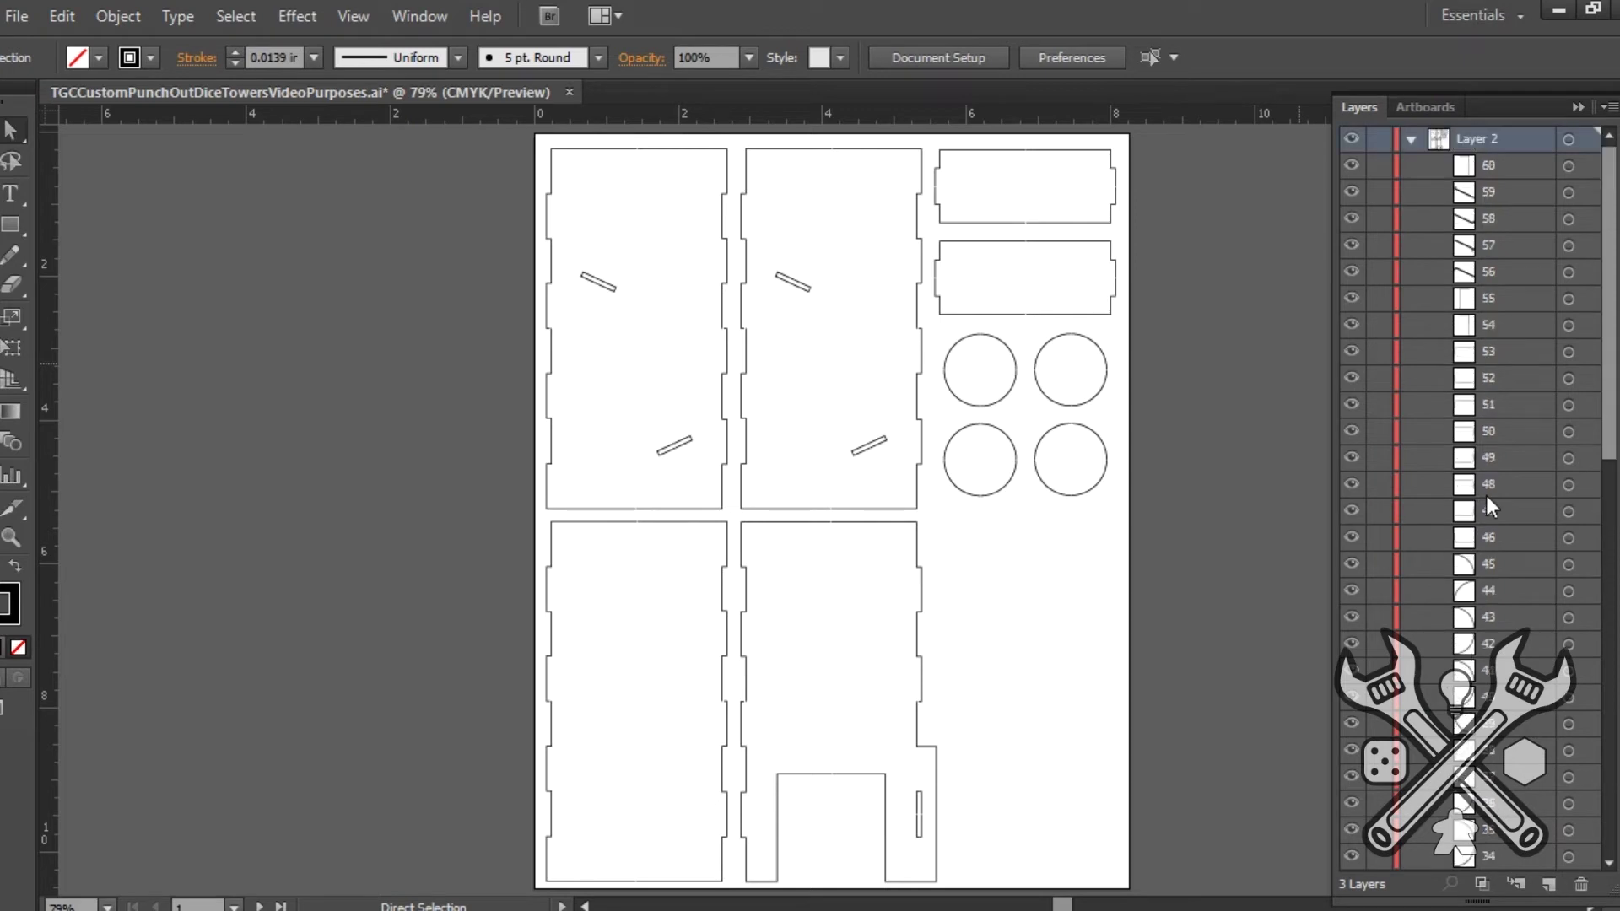
click(1487, 493)
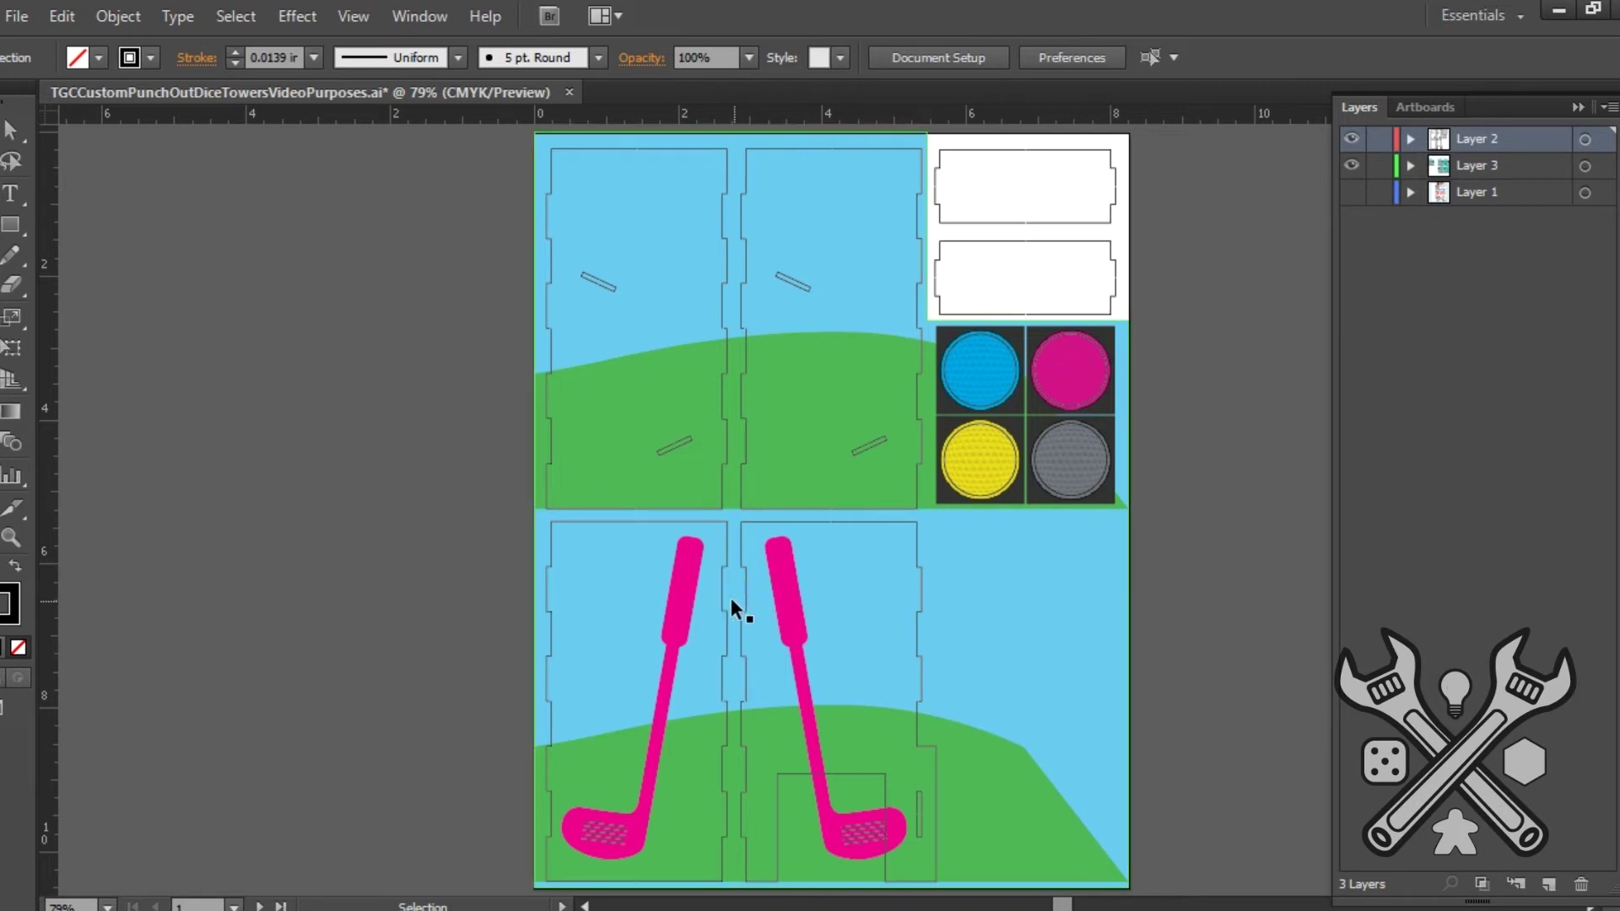
Step: Select the right pink golf club in the pasted golf artwork
click(797, 607)
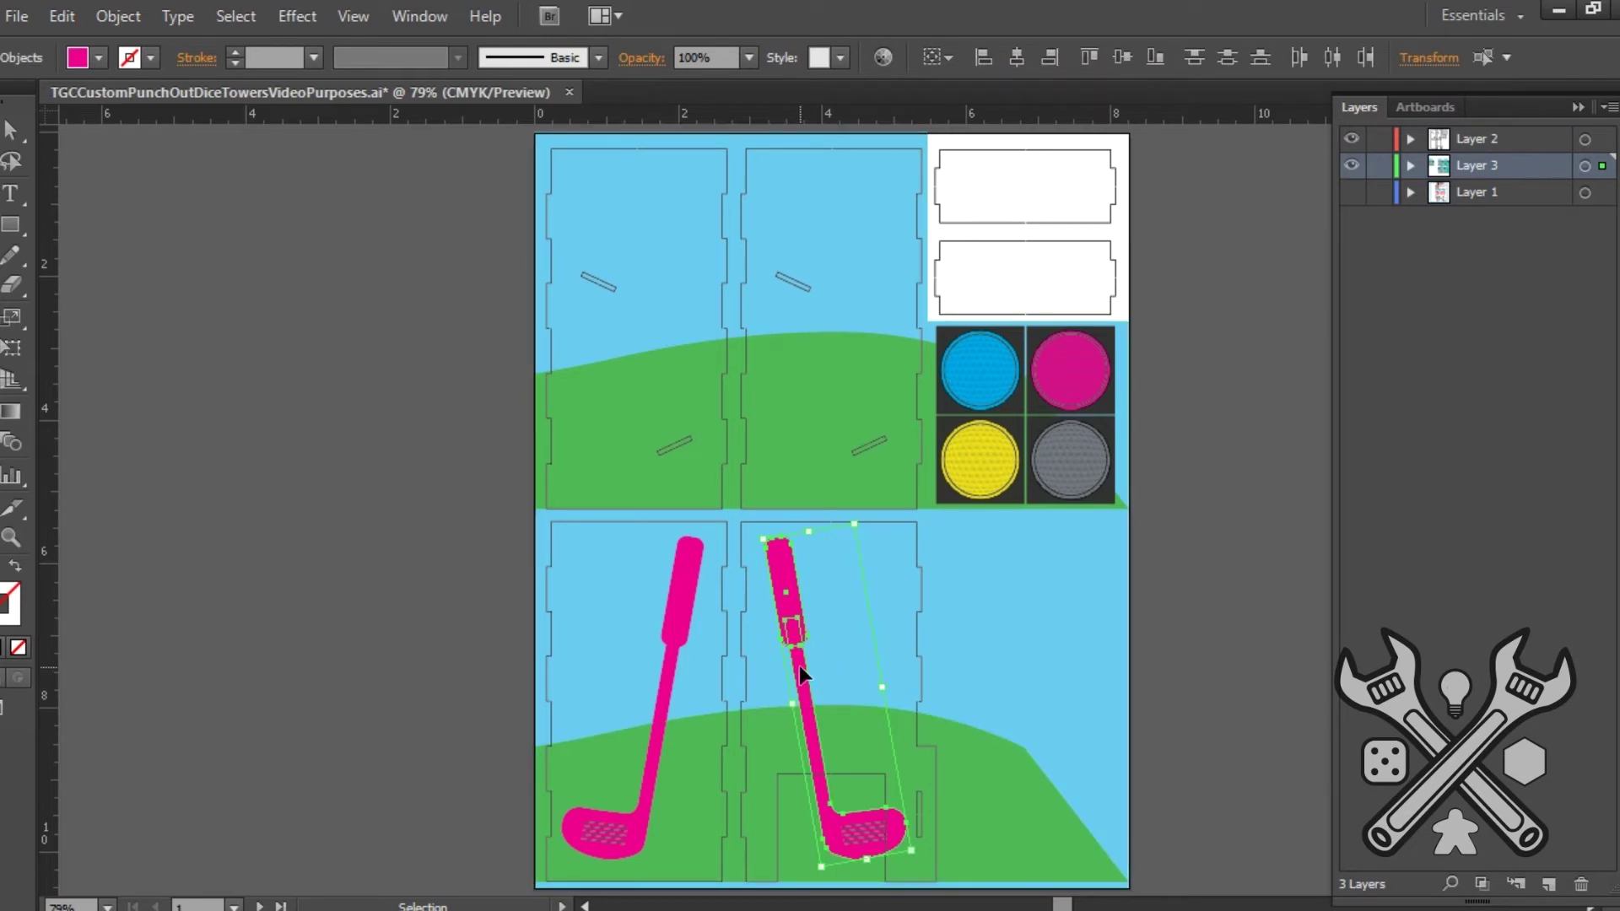
Step: Reflect the right pink golf club across the vertical axis, then deselect it
right_click(798, 665)
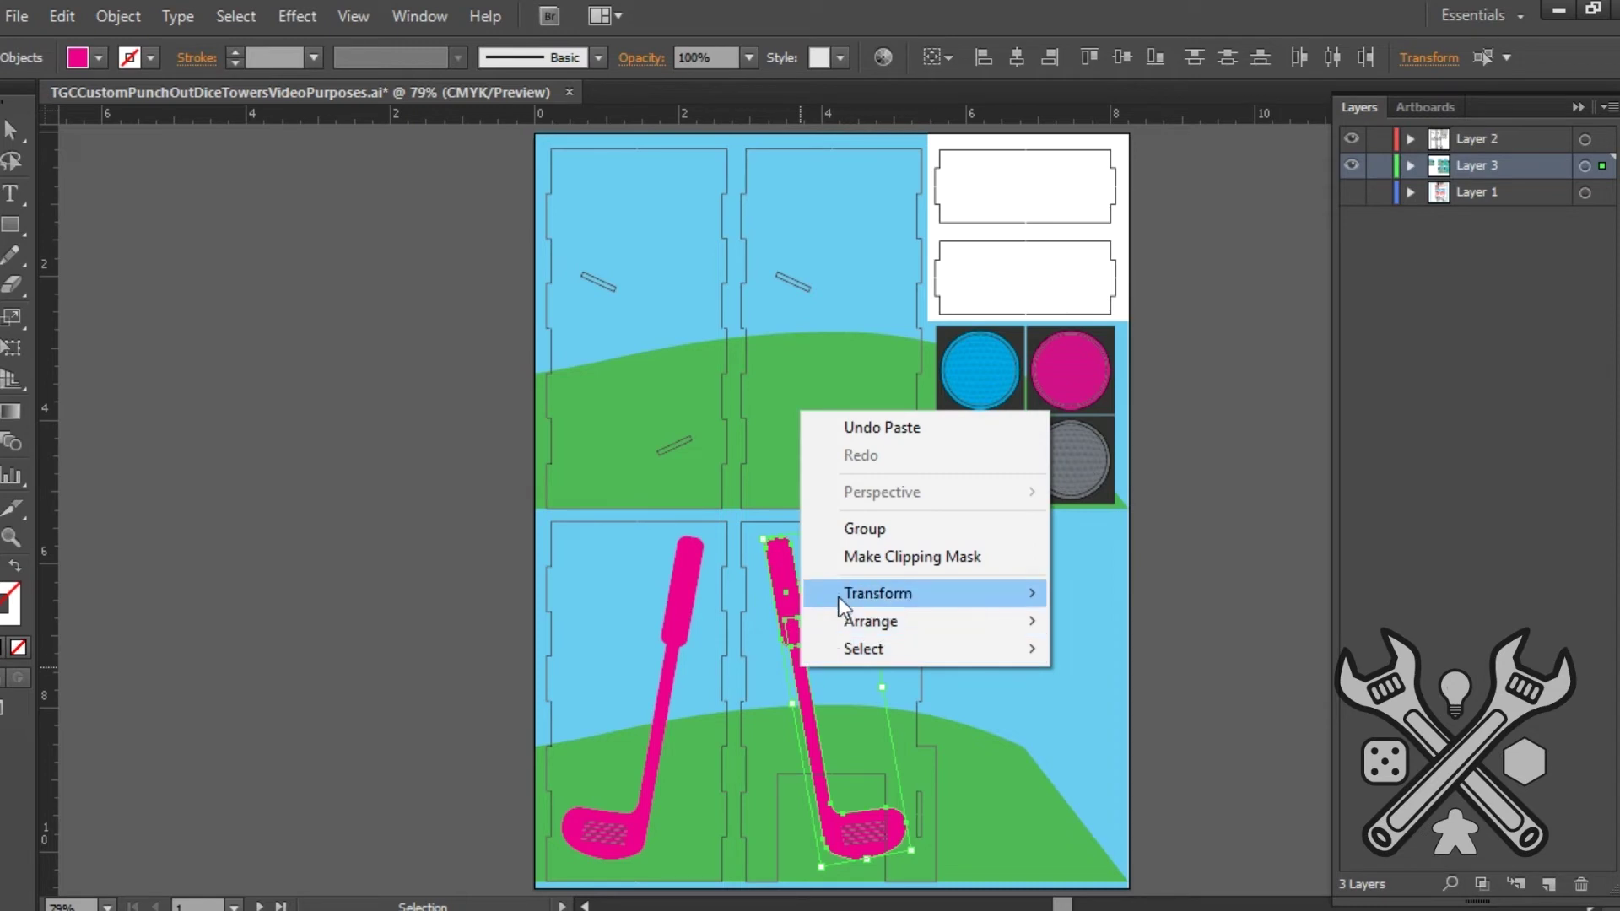
mouse_move(839, 594)
click(1077, 686)
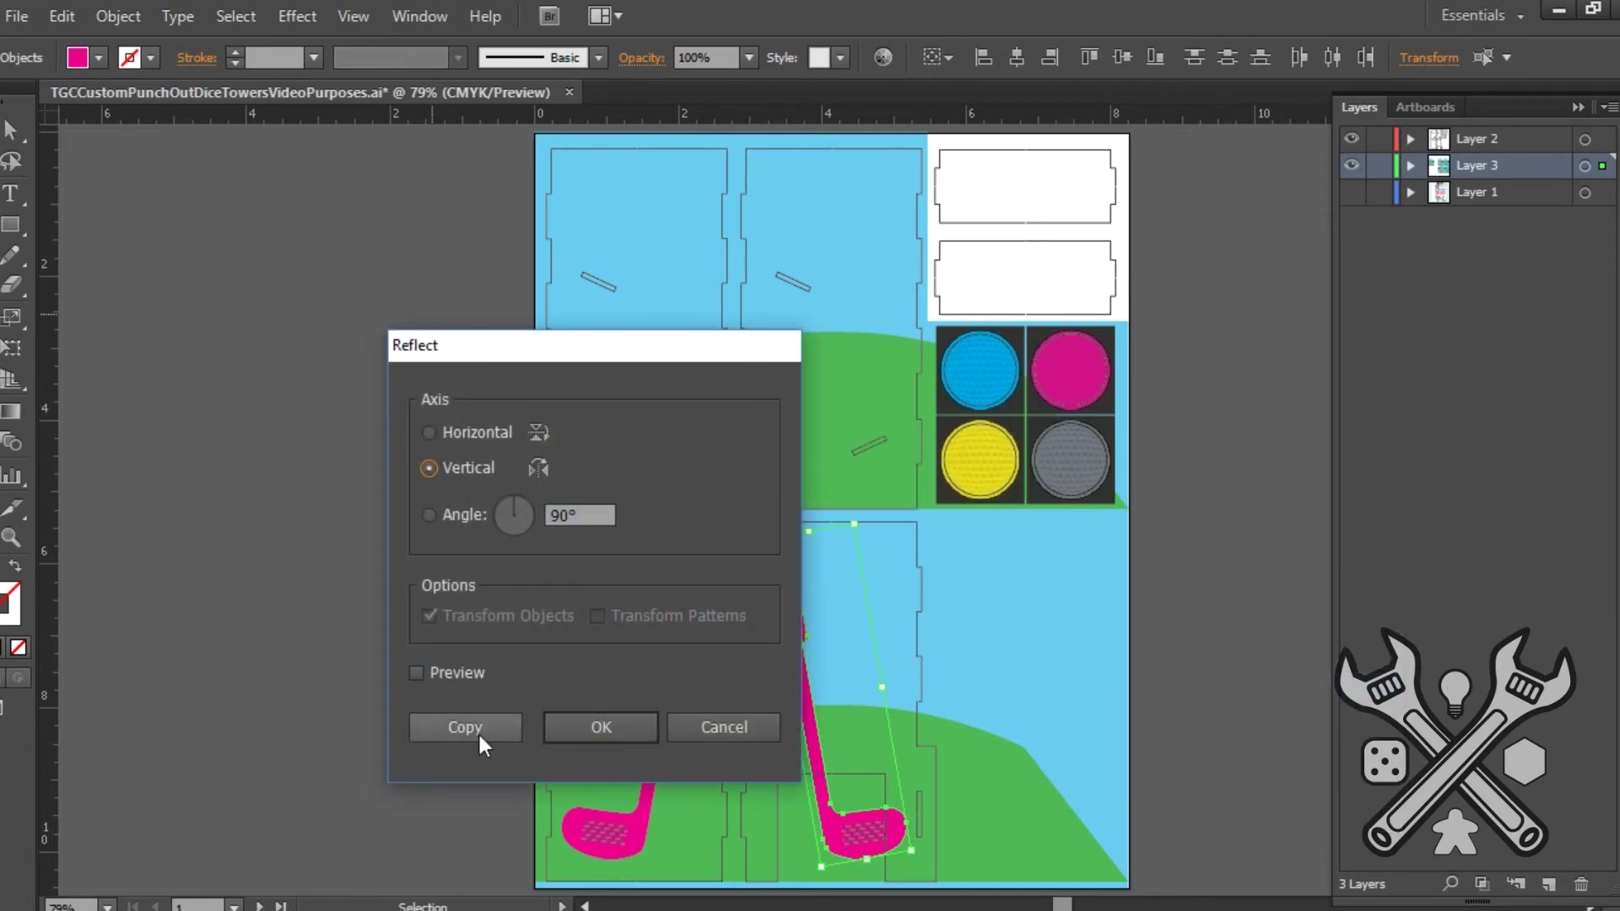
click(452, 667)
click(576, 723)
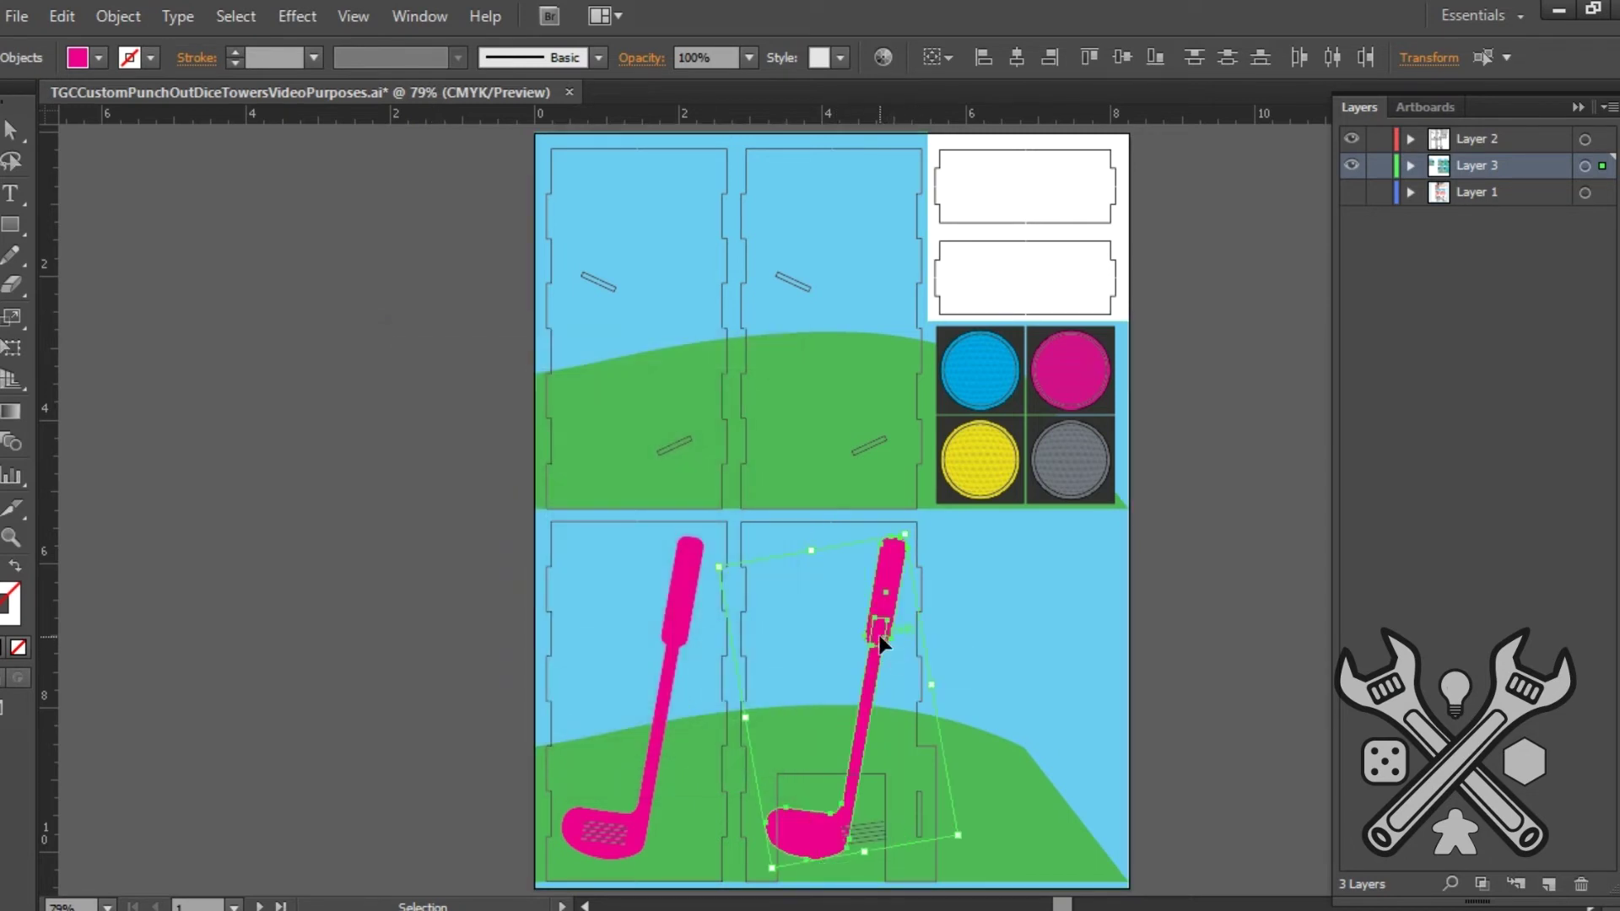
click(1258, 660)
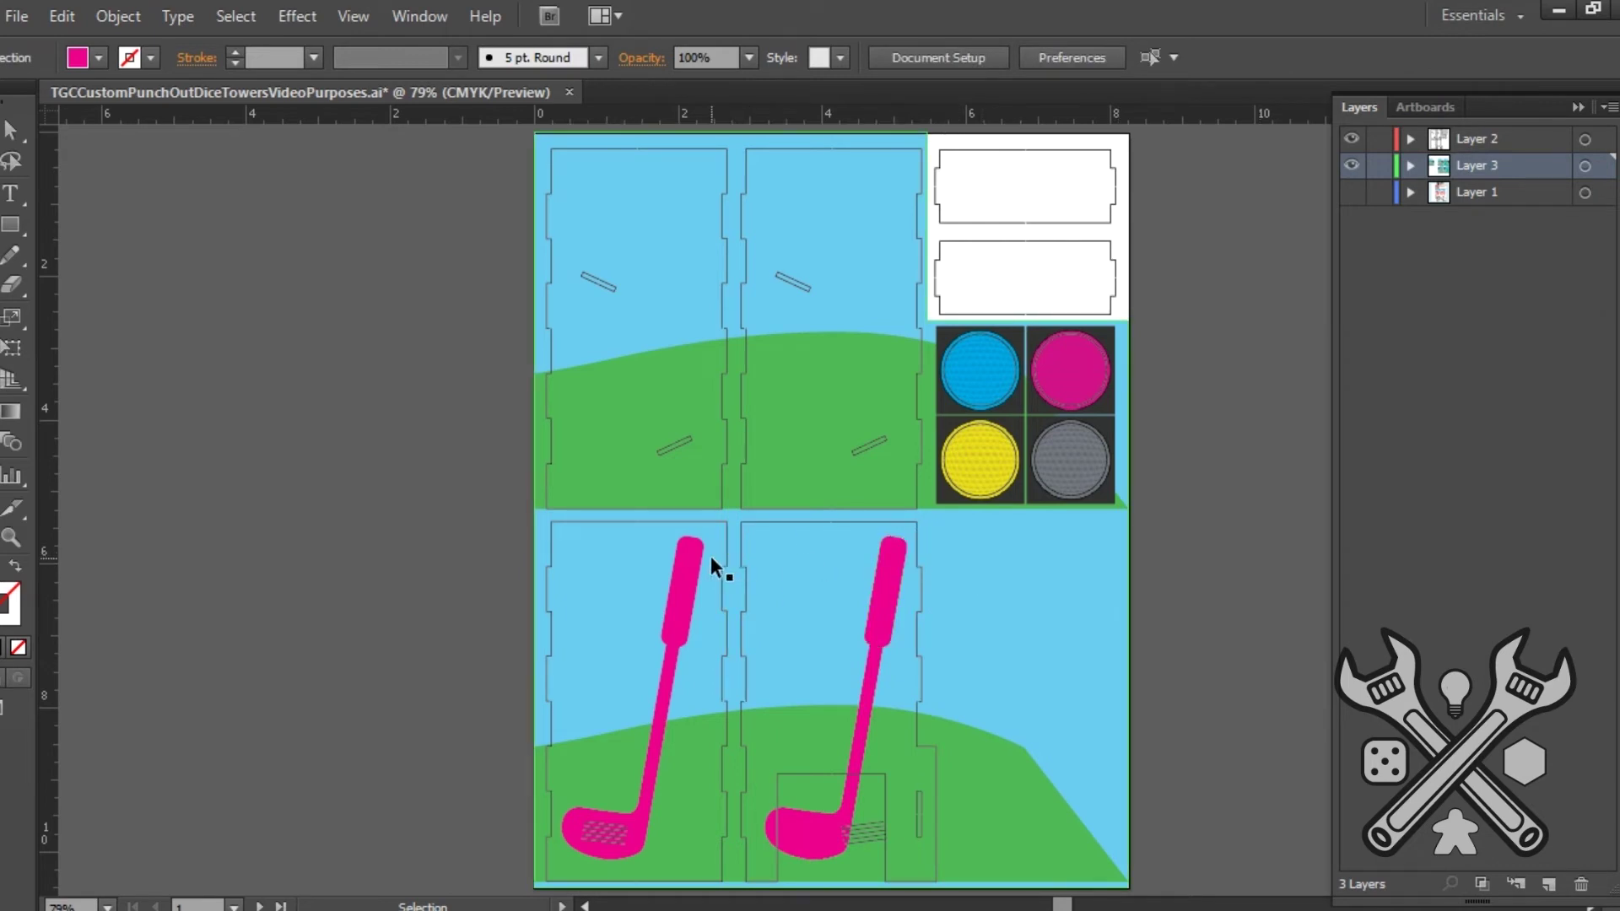
key(a)
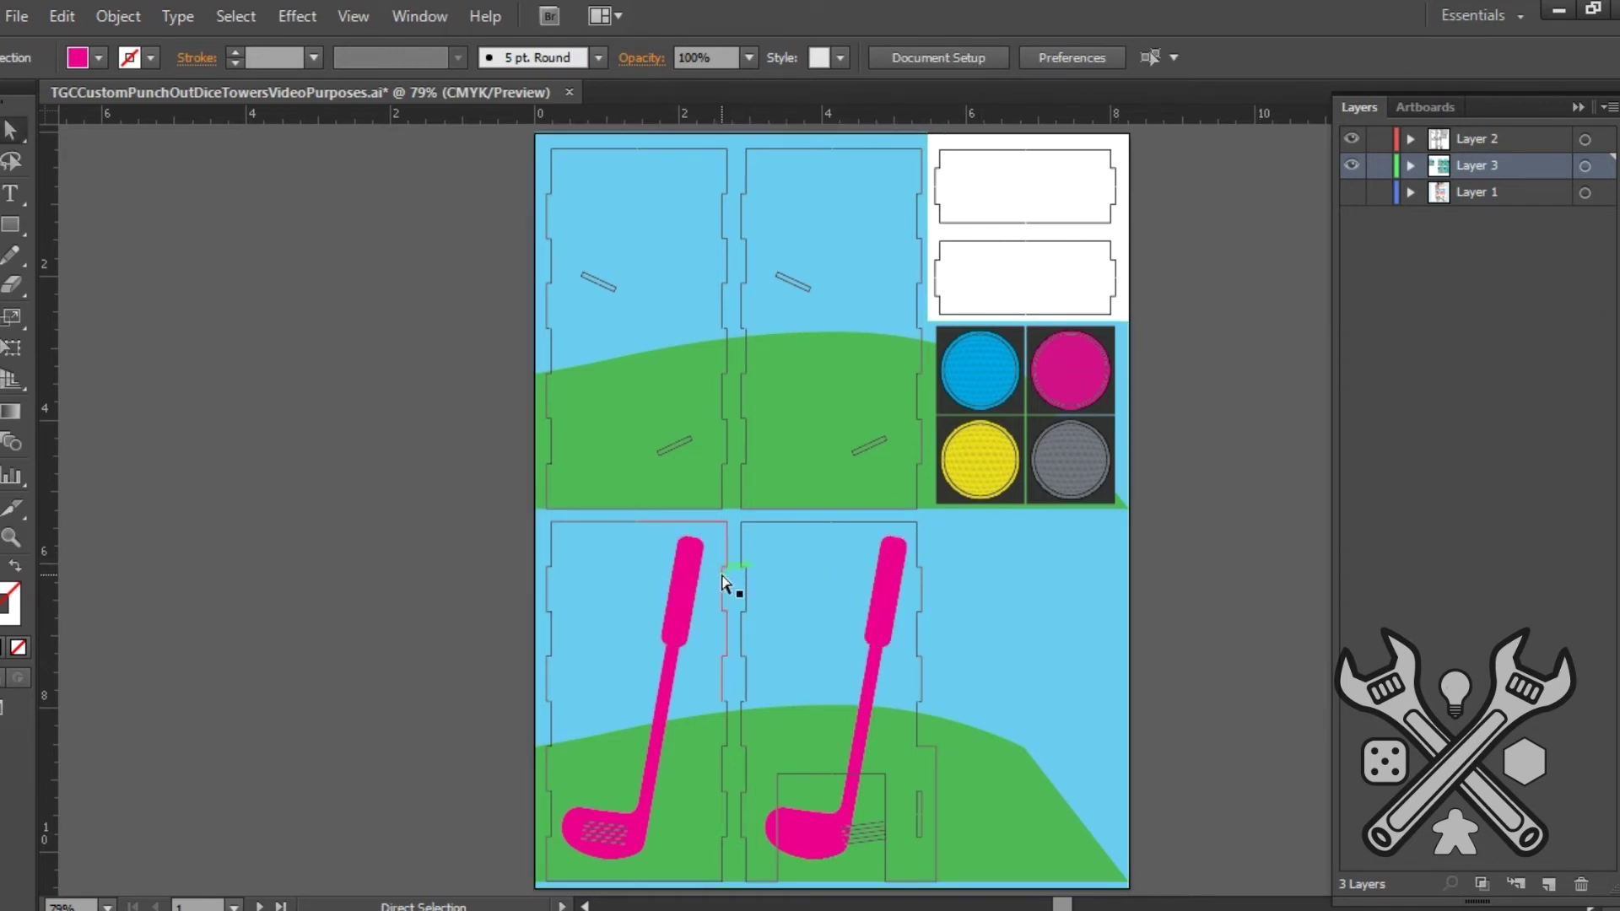
click(721, 579)
key(ctrl+plus)
key(ctrl+plus)
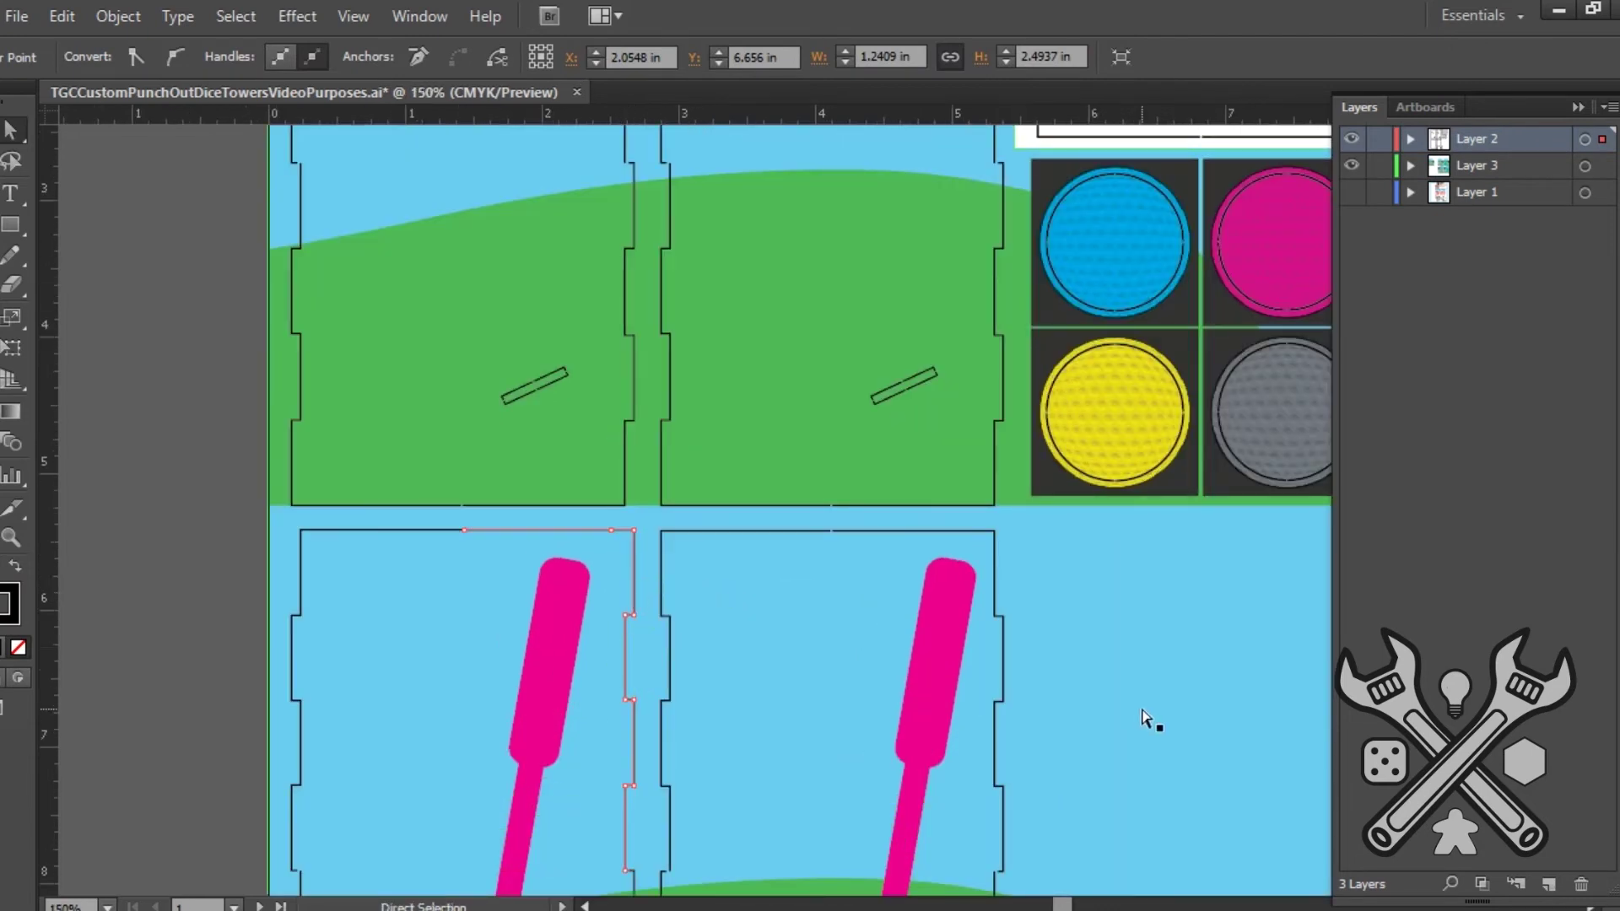
click(991, 580)
scroll(1002, 688, down, 3)
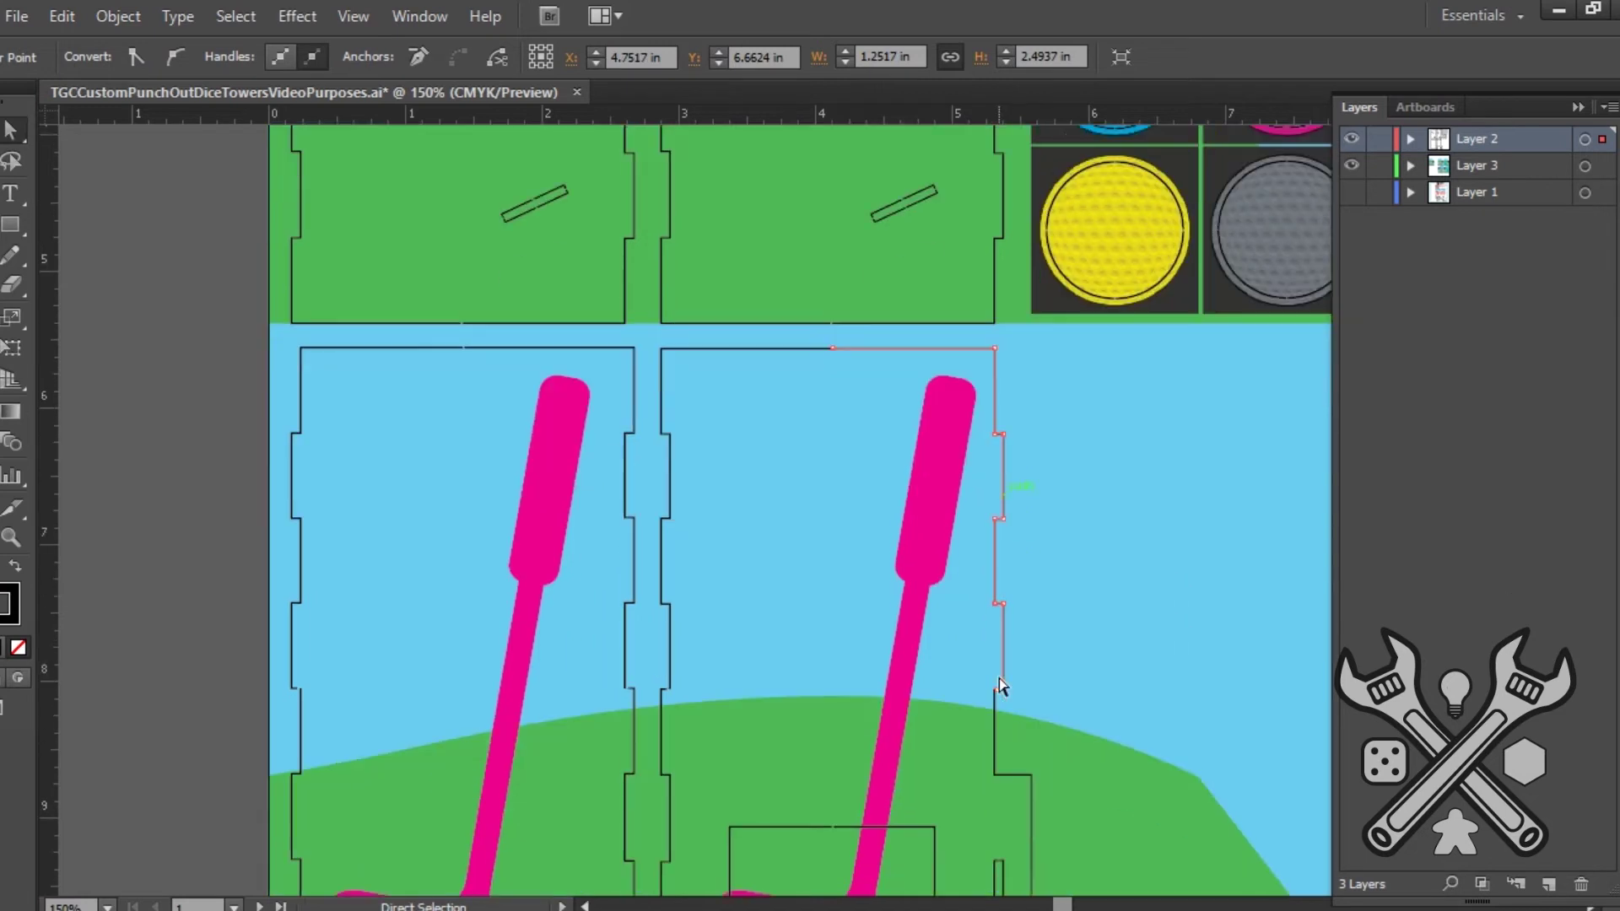
scroll(1002, 688, down, 1)
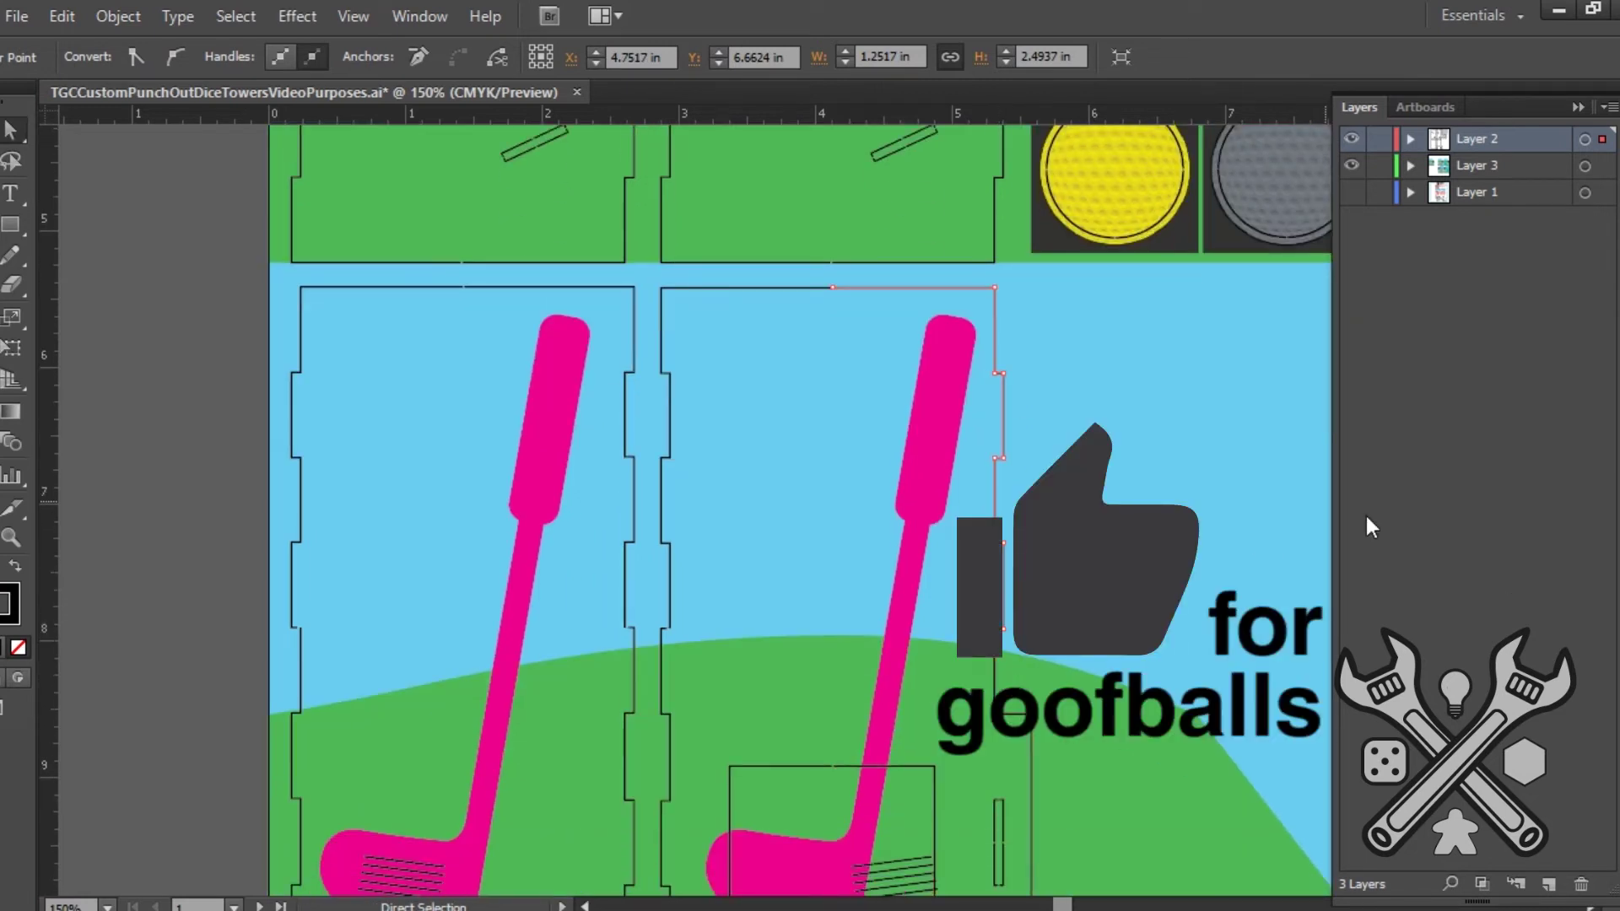
click(1401, 514)
click(149, 403)
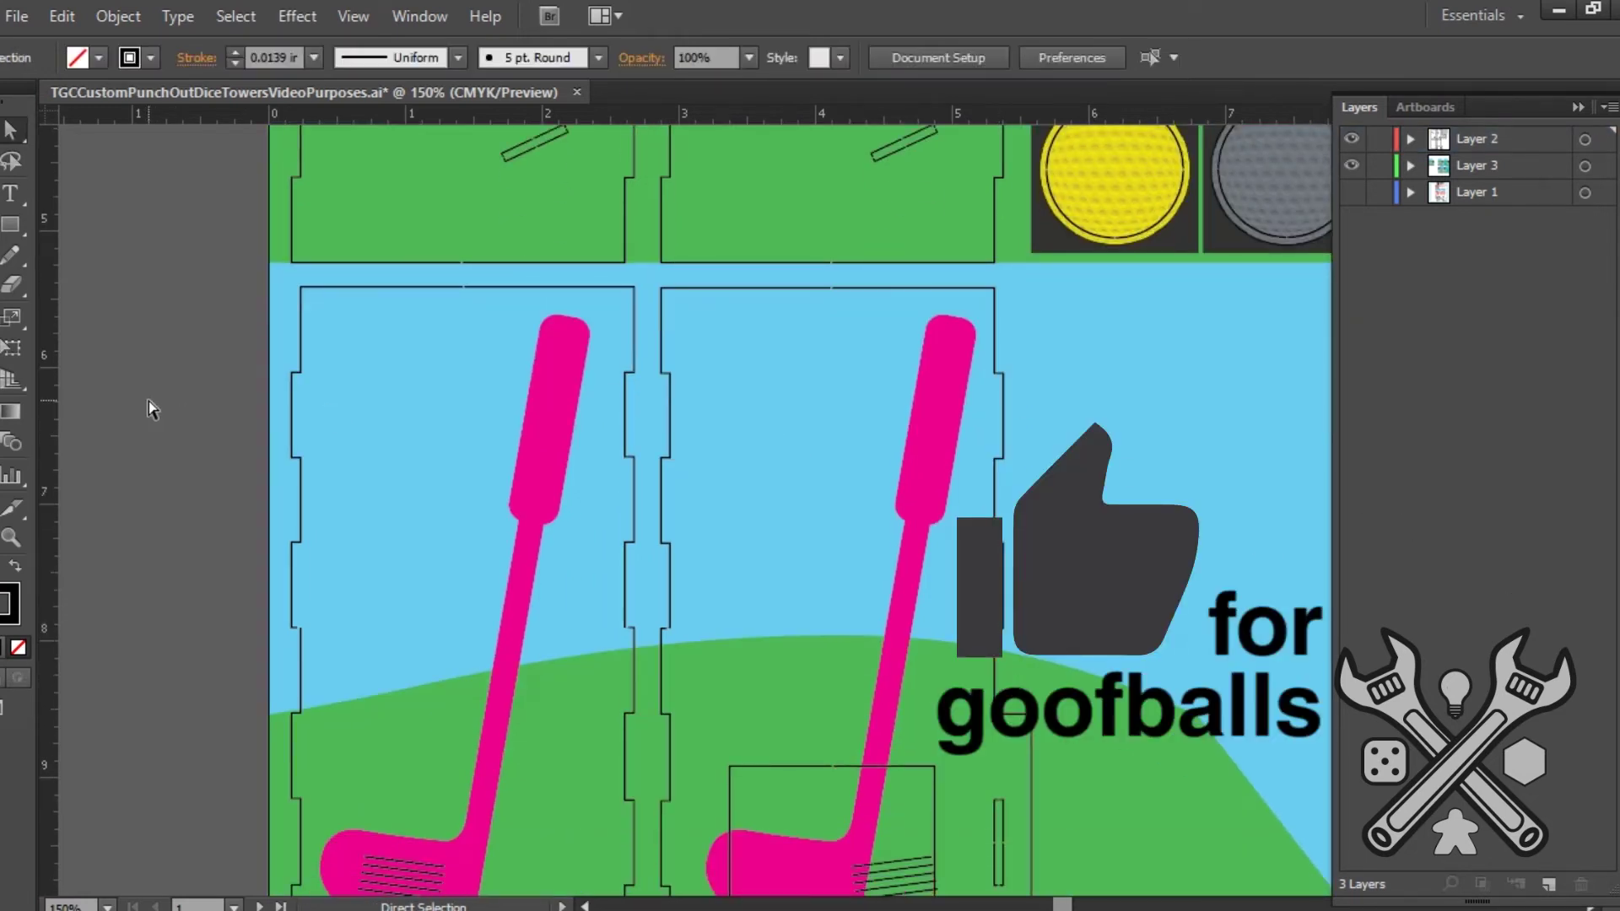
key(ctrl+0)
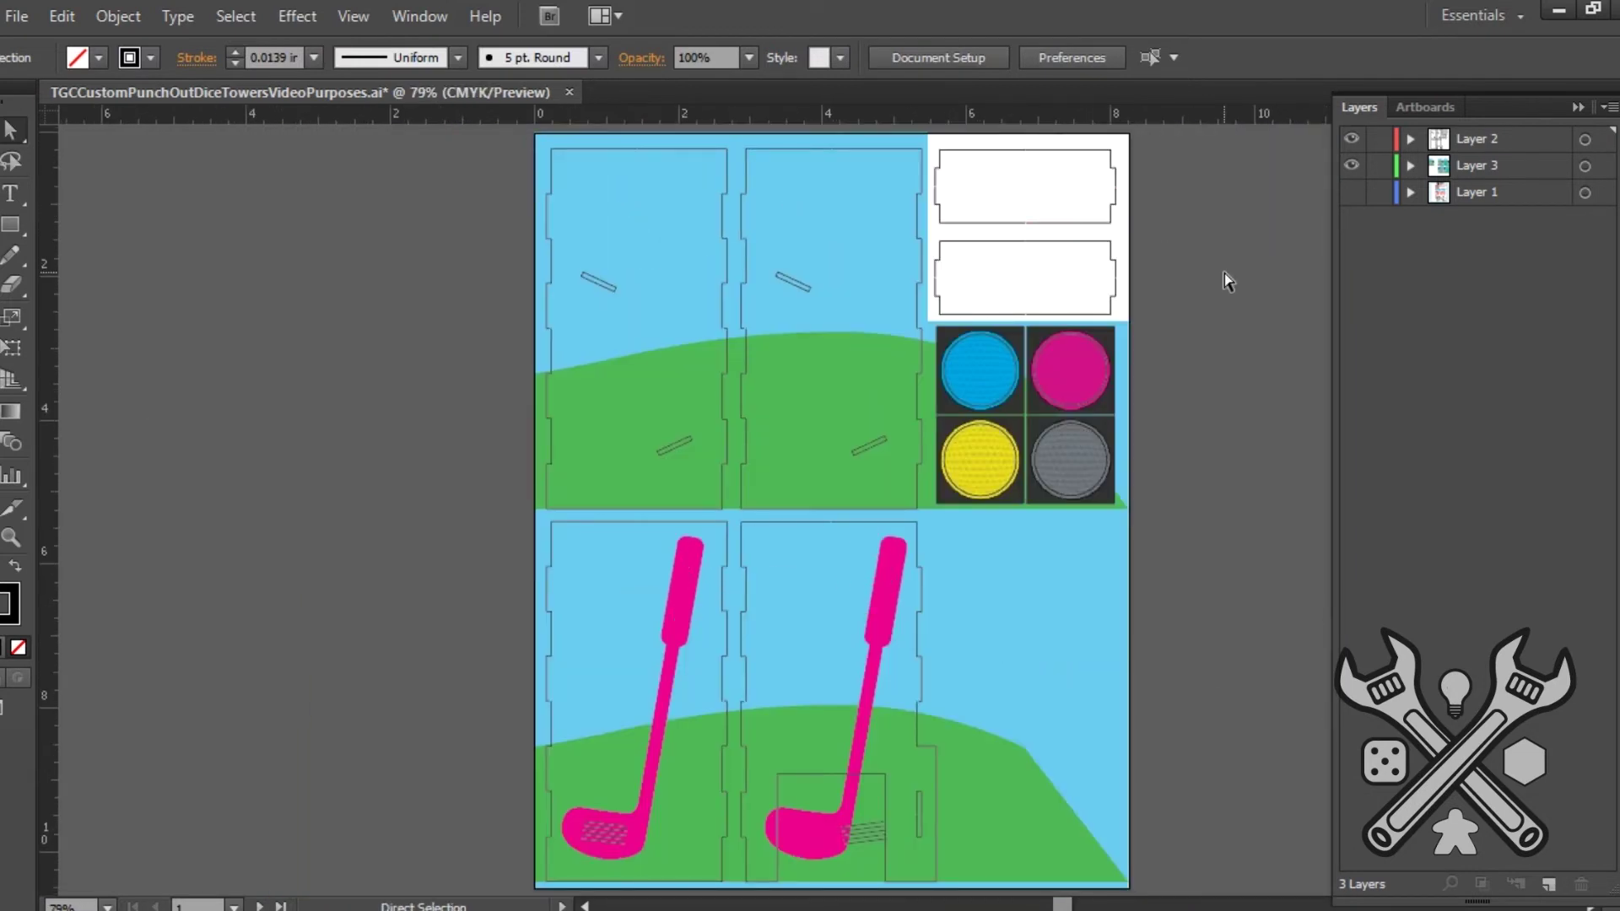
Step: Undo the club reflection, hide the Layer 2 cut outlines, and check the upper green hill with the Selection tool
click(1353, 140)
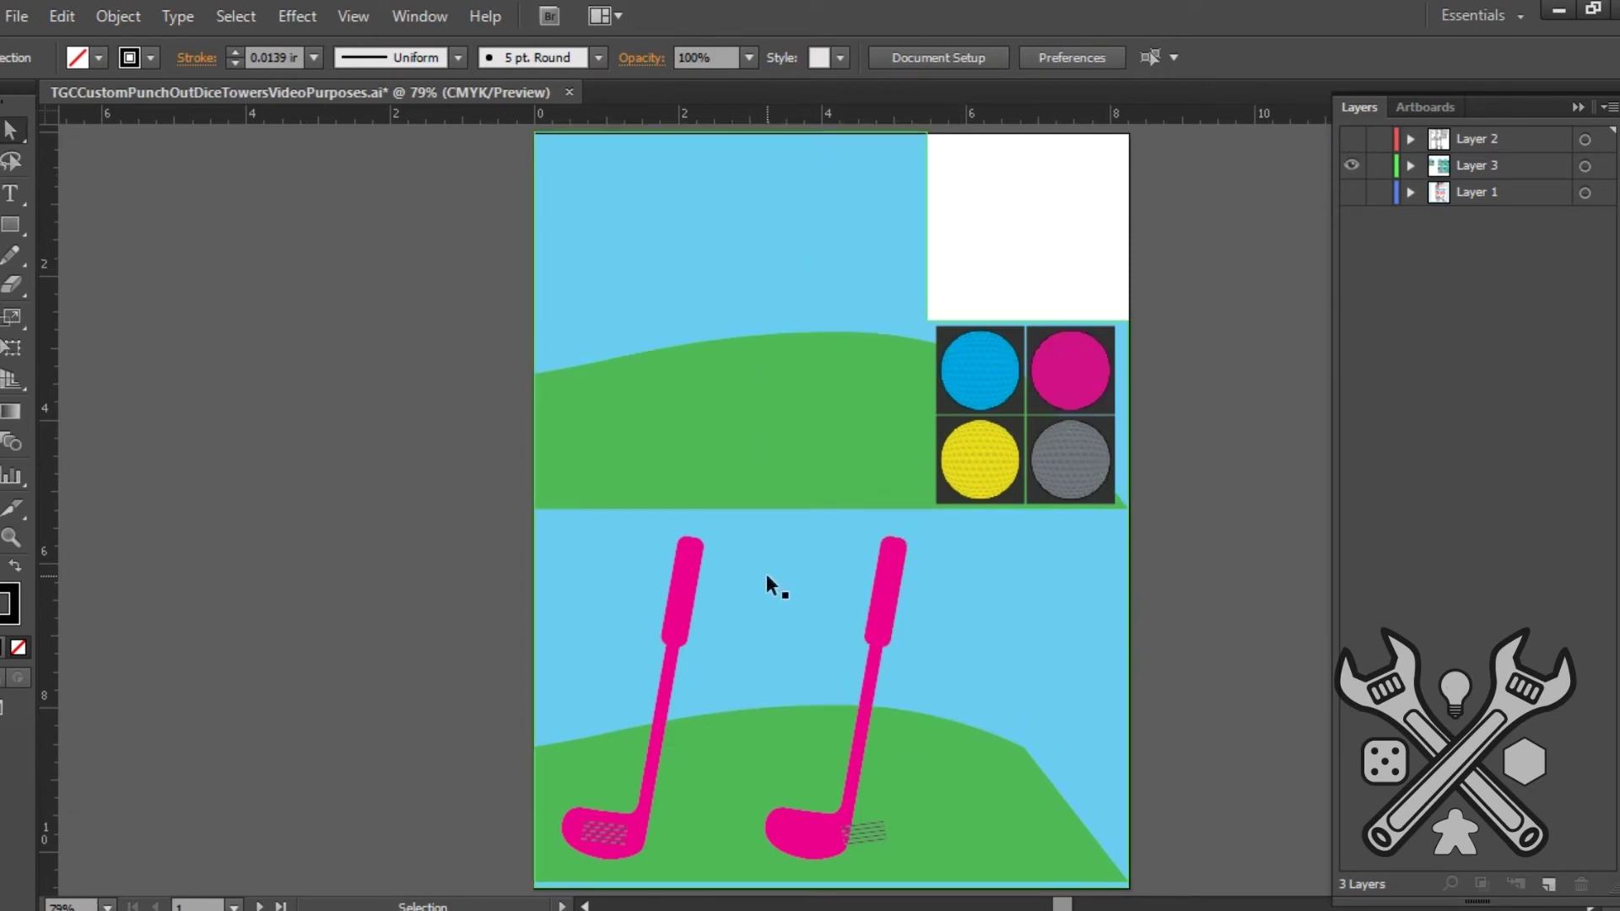
key(ctrl+z)
key(ctrl+z)
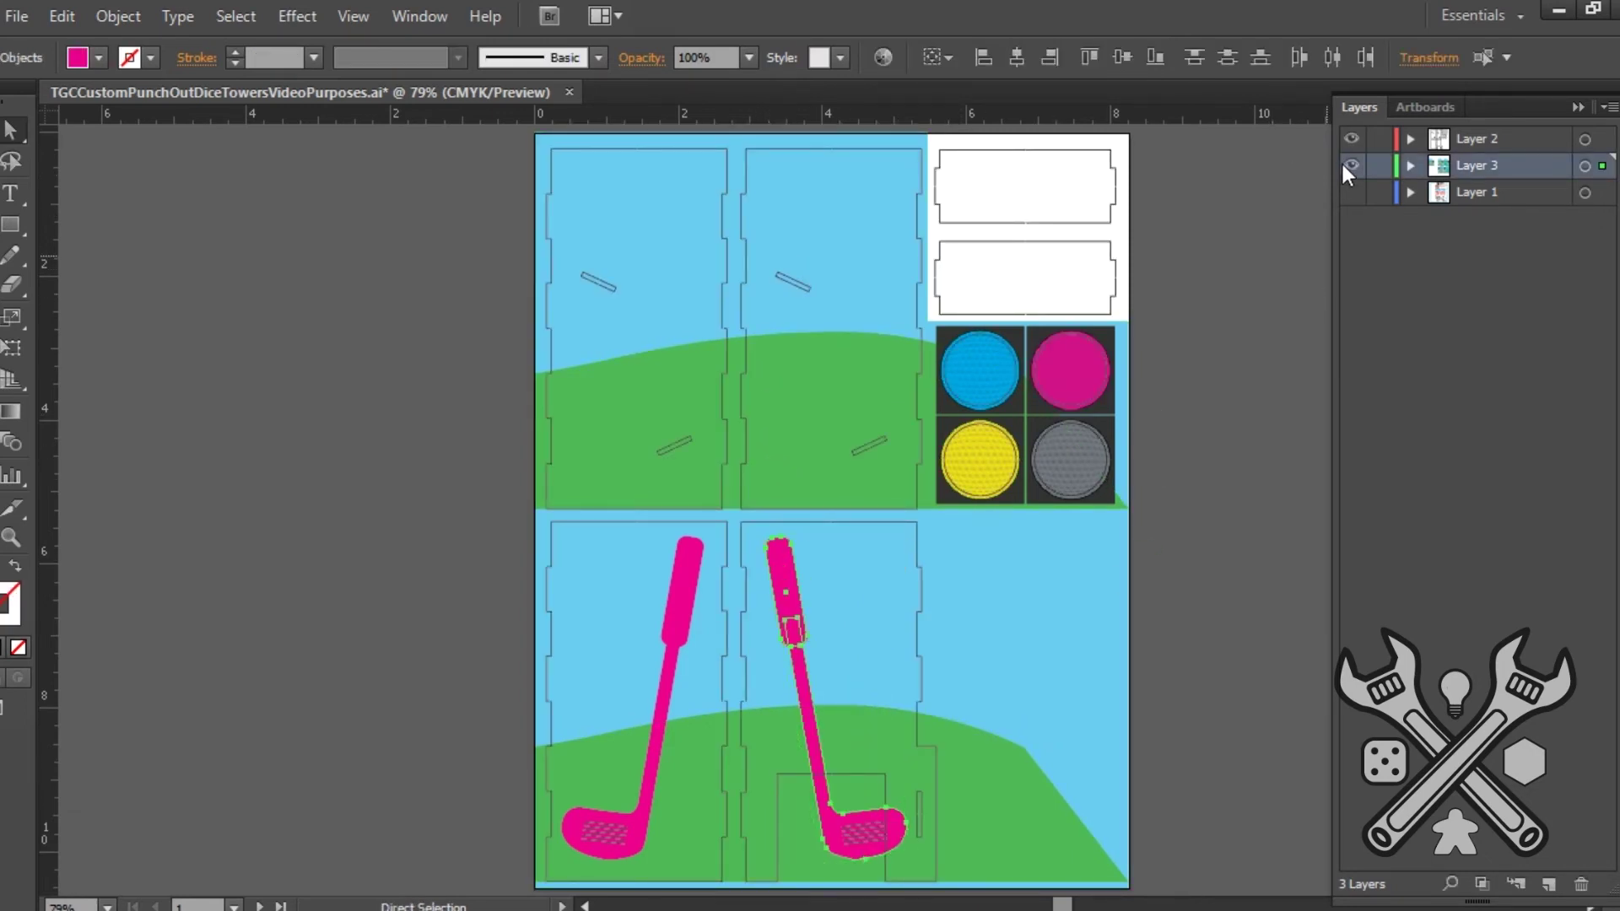
click(1353, 140)
click(1188, 327)
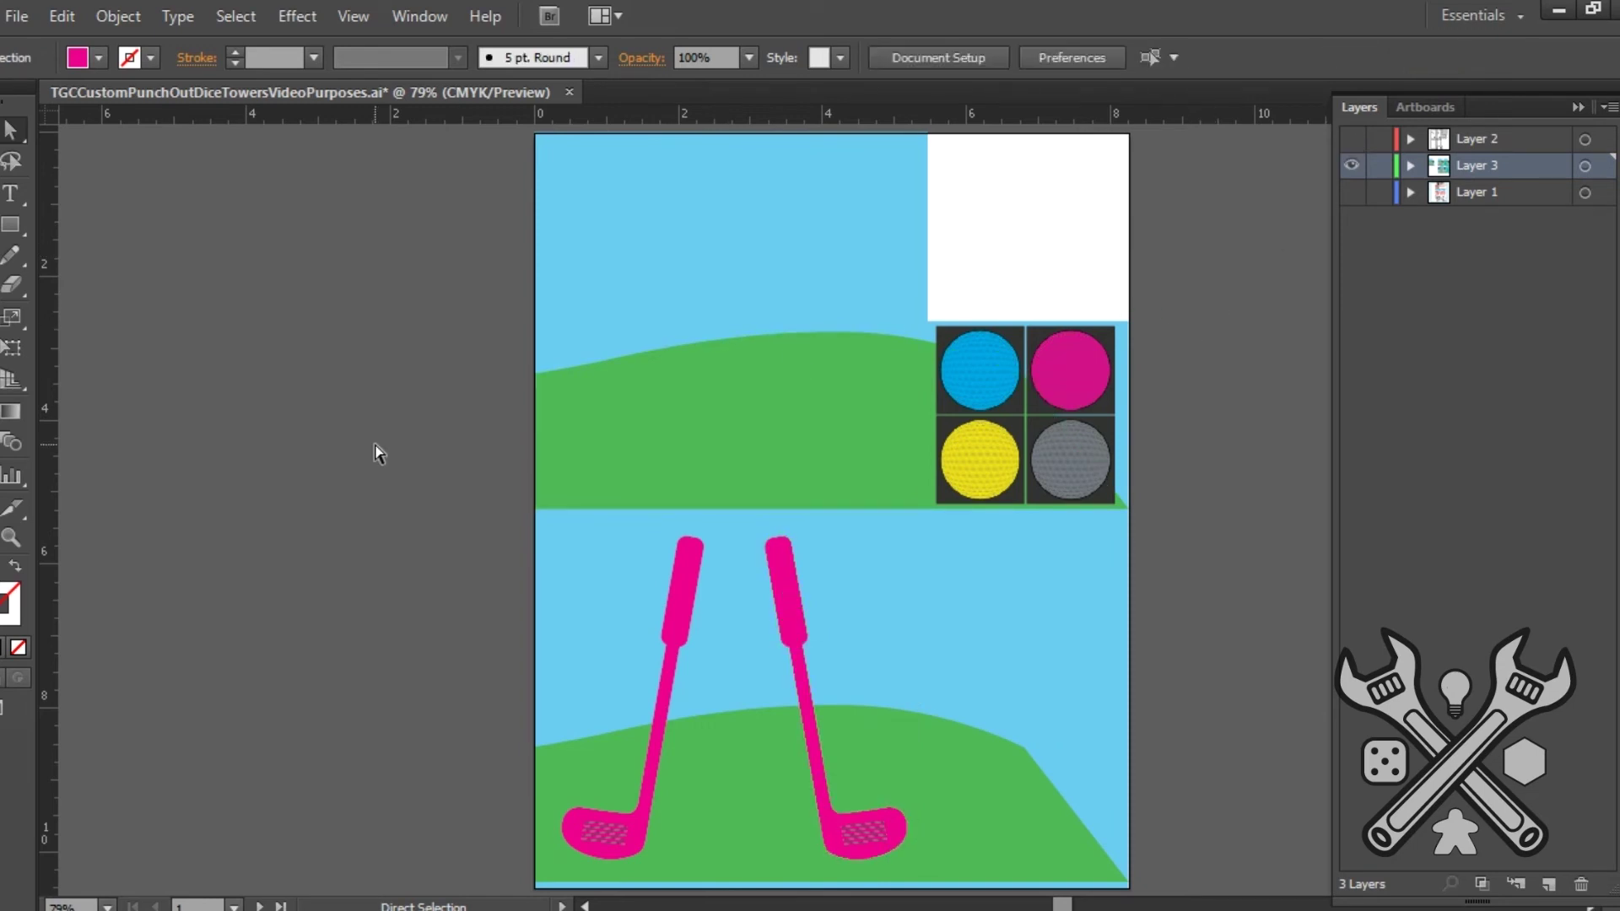
key(v)
click(785, 450)
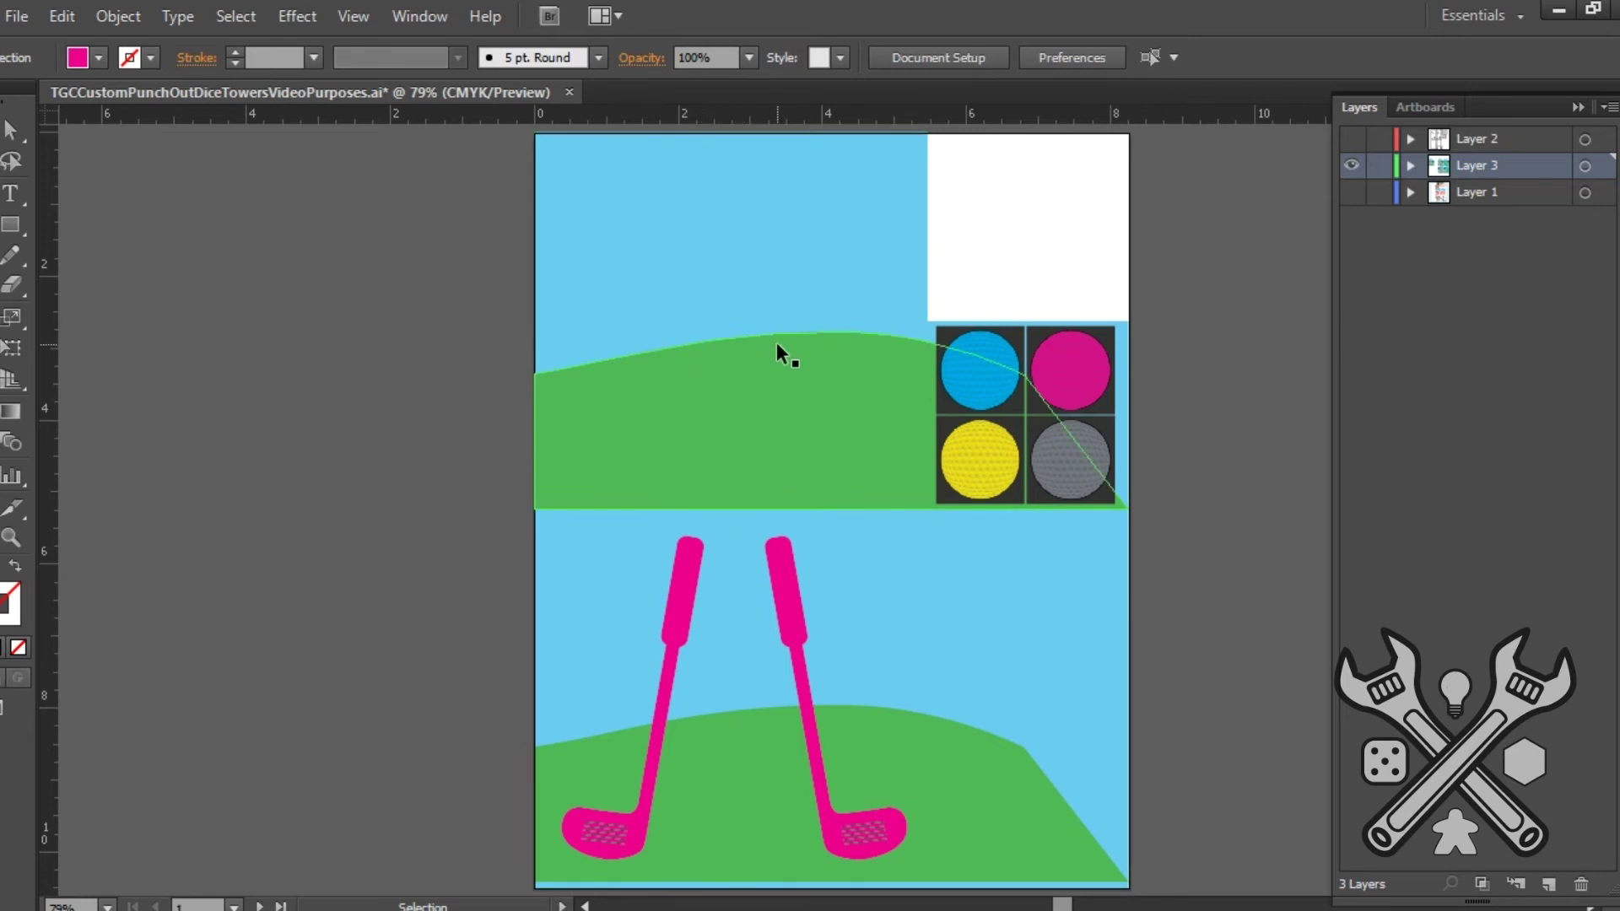
click(452, 344)
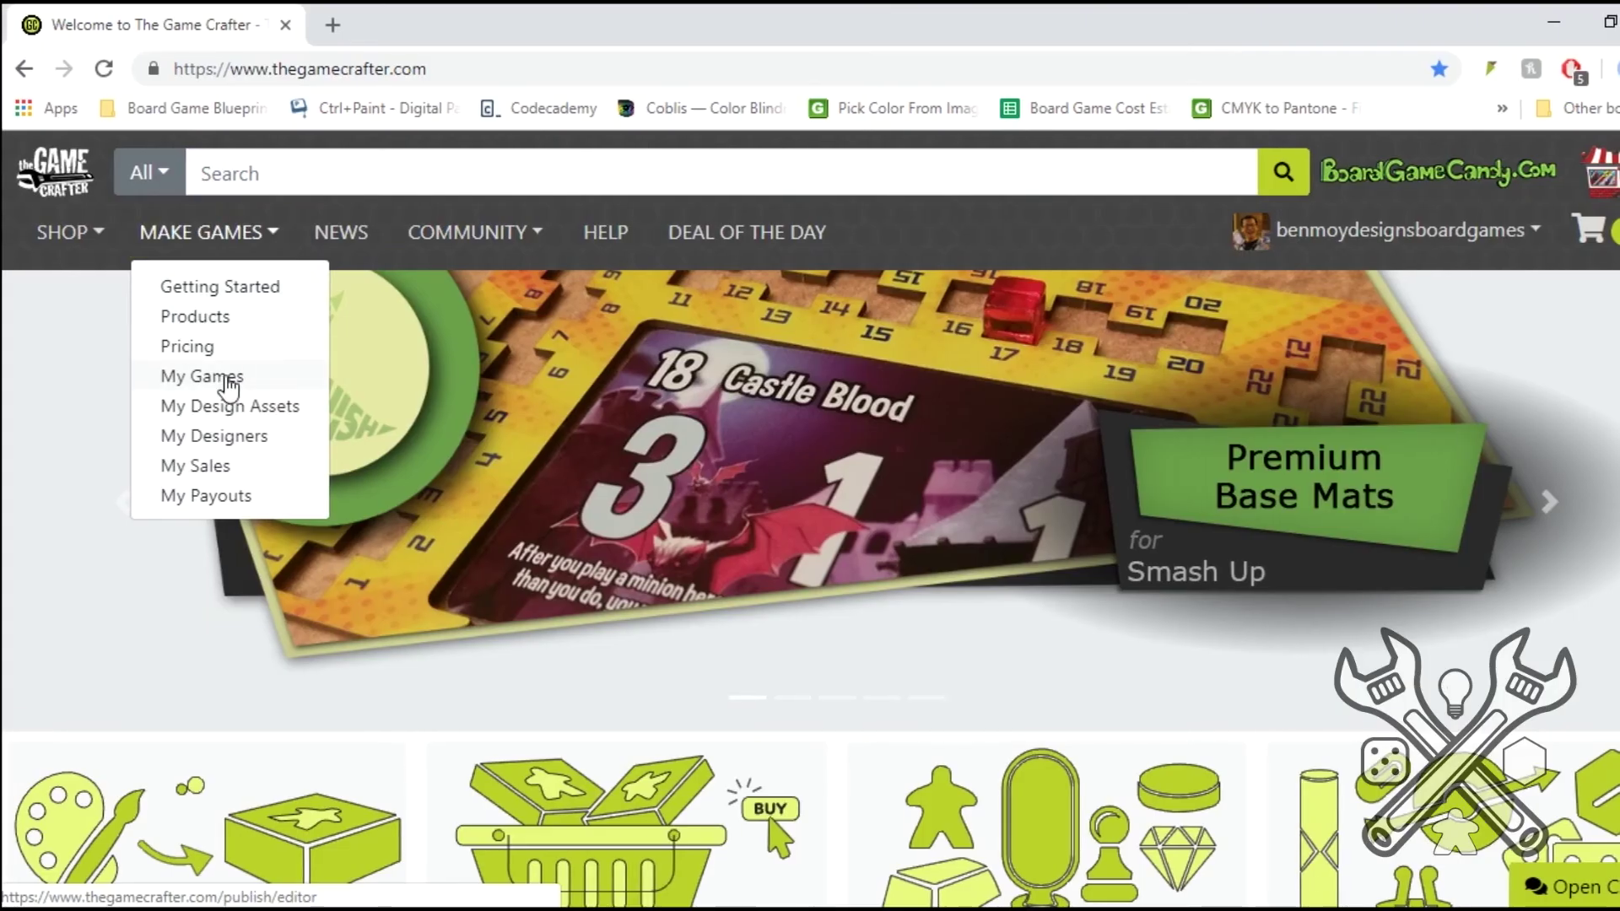
Step: Go to My Games > Roll In One > Large Punchouts > Custom Large Punchout and open the right face's file picker
click(223, 374)
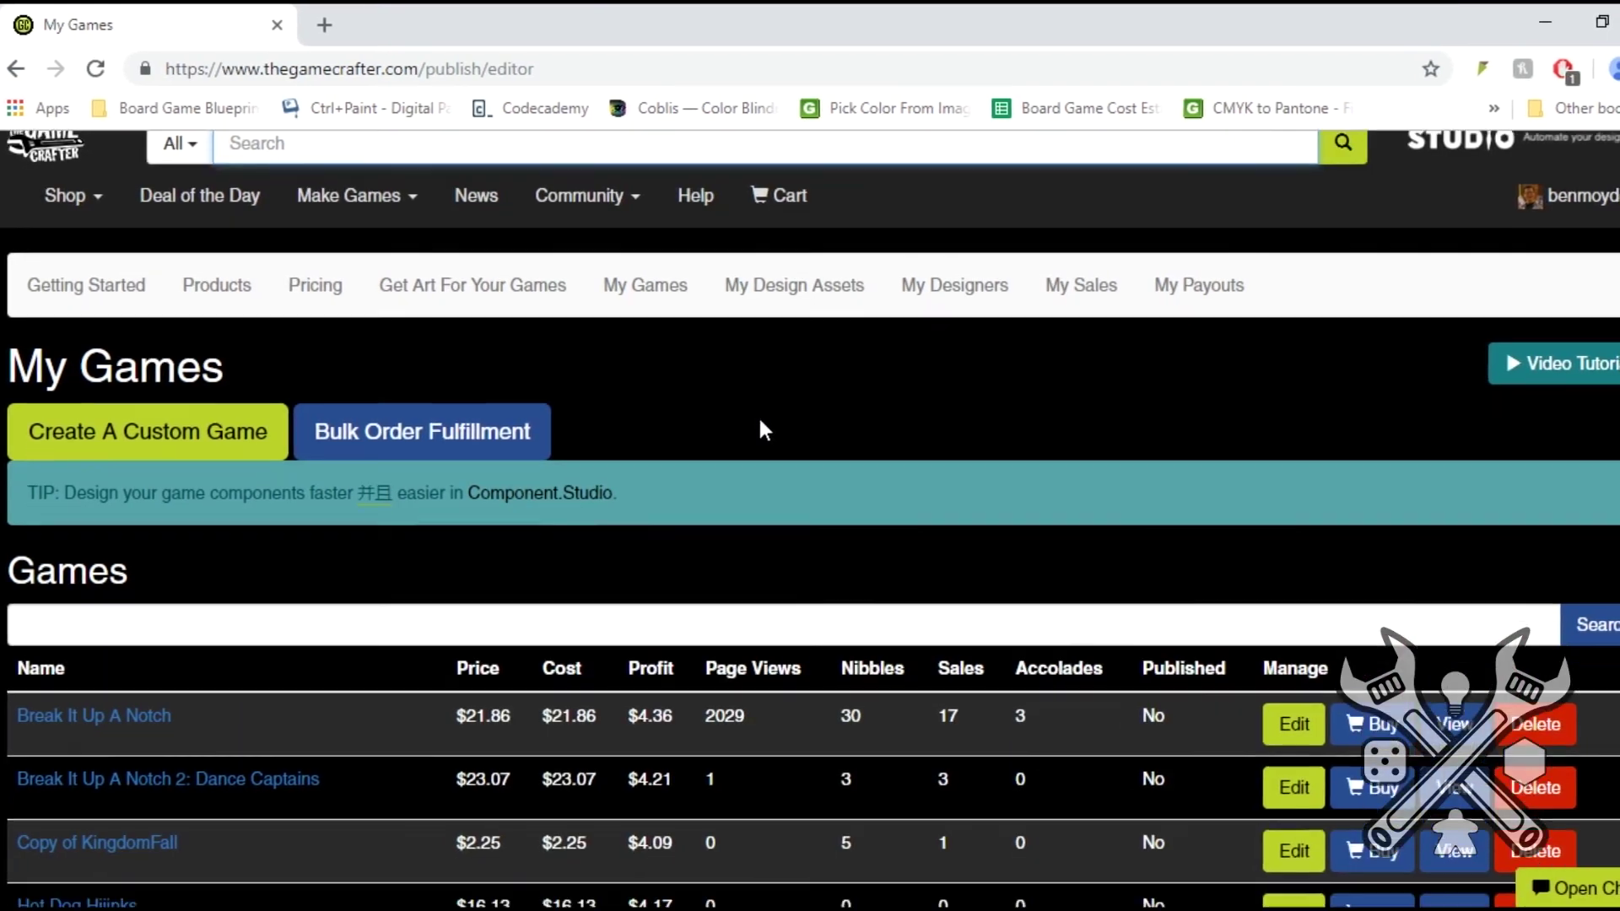
scroll(758, 415, down, 5)
click(72, 690)
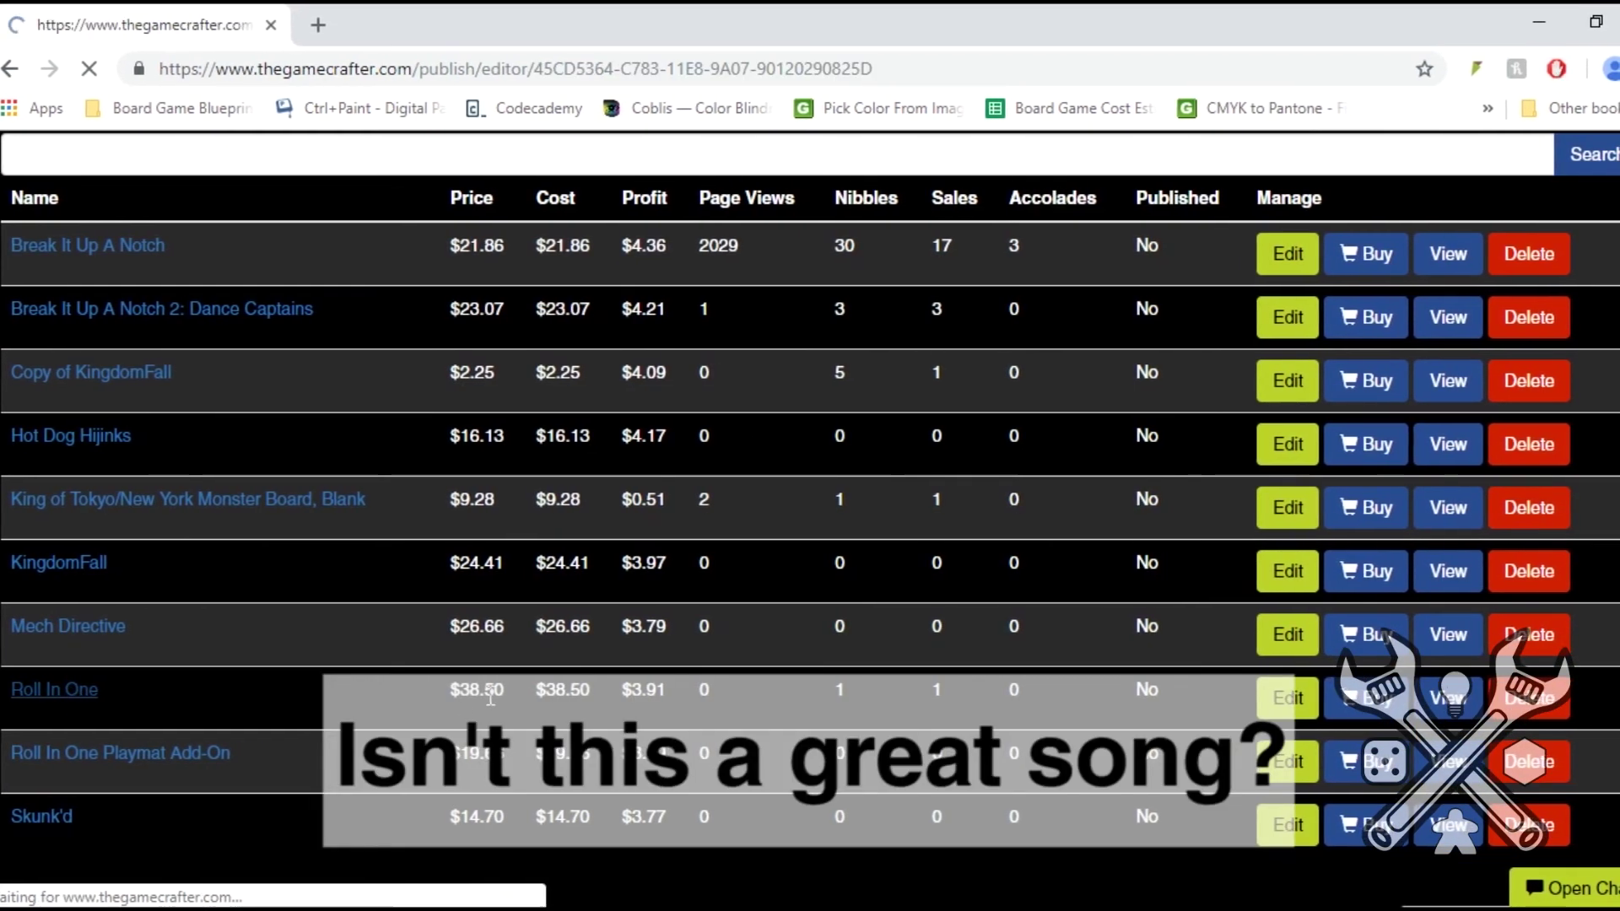
scroll(291, 594, down, 10)
scroll(191, 580, down, 5)
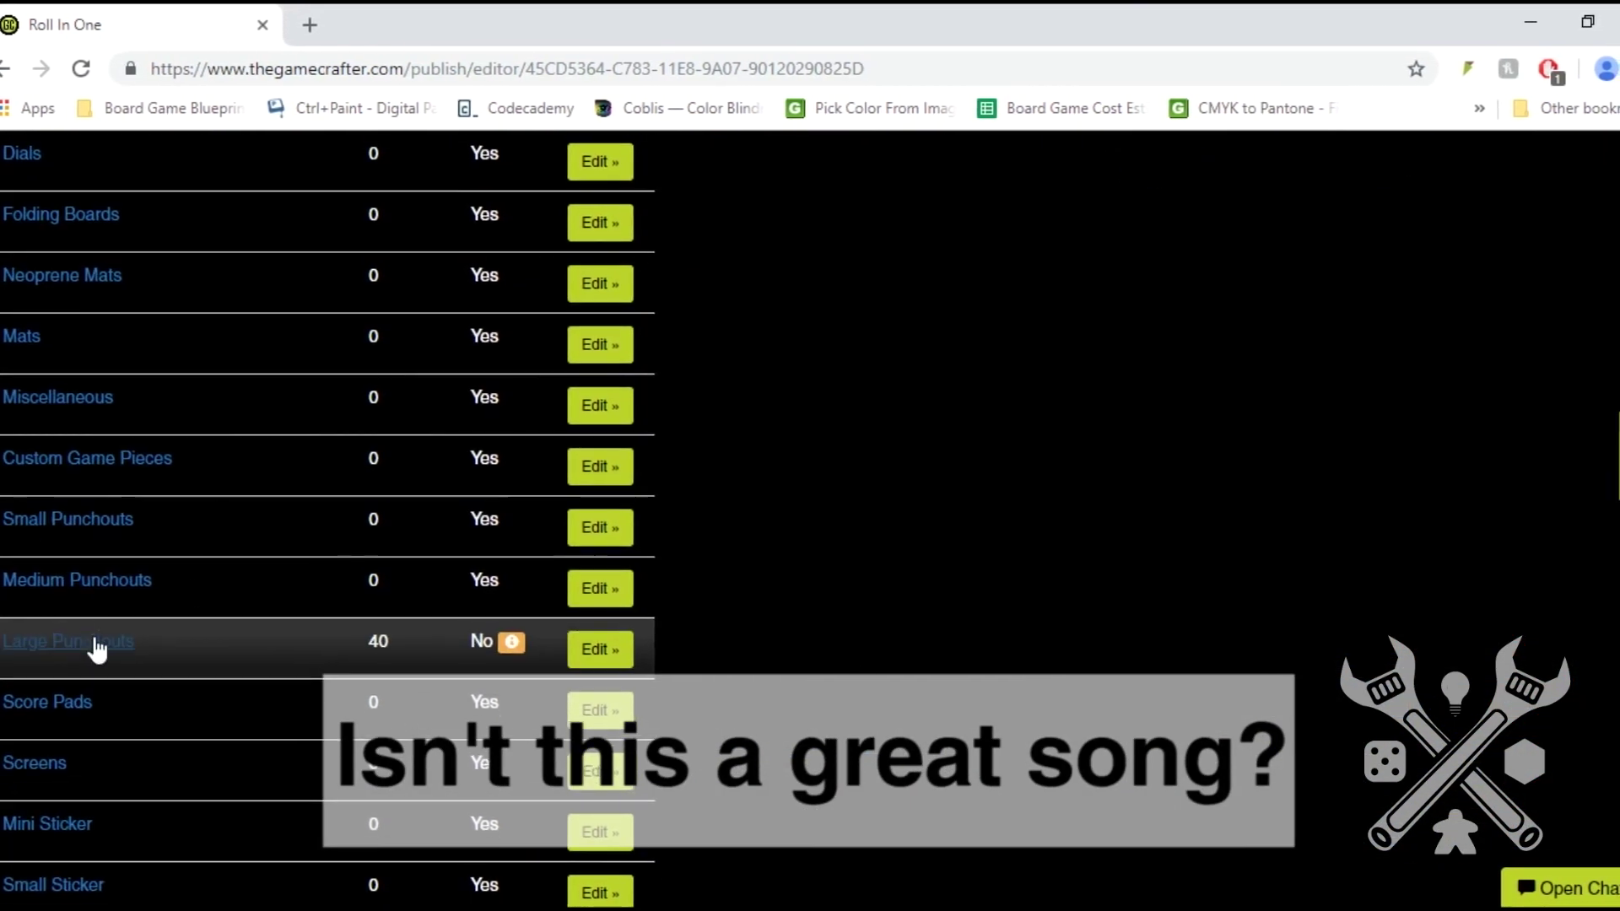
click(93, 643)
click(294, 534)
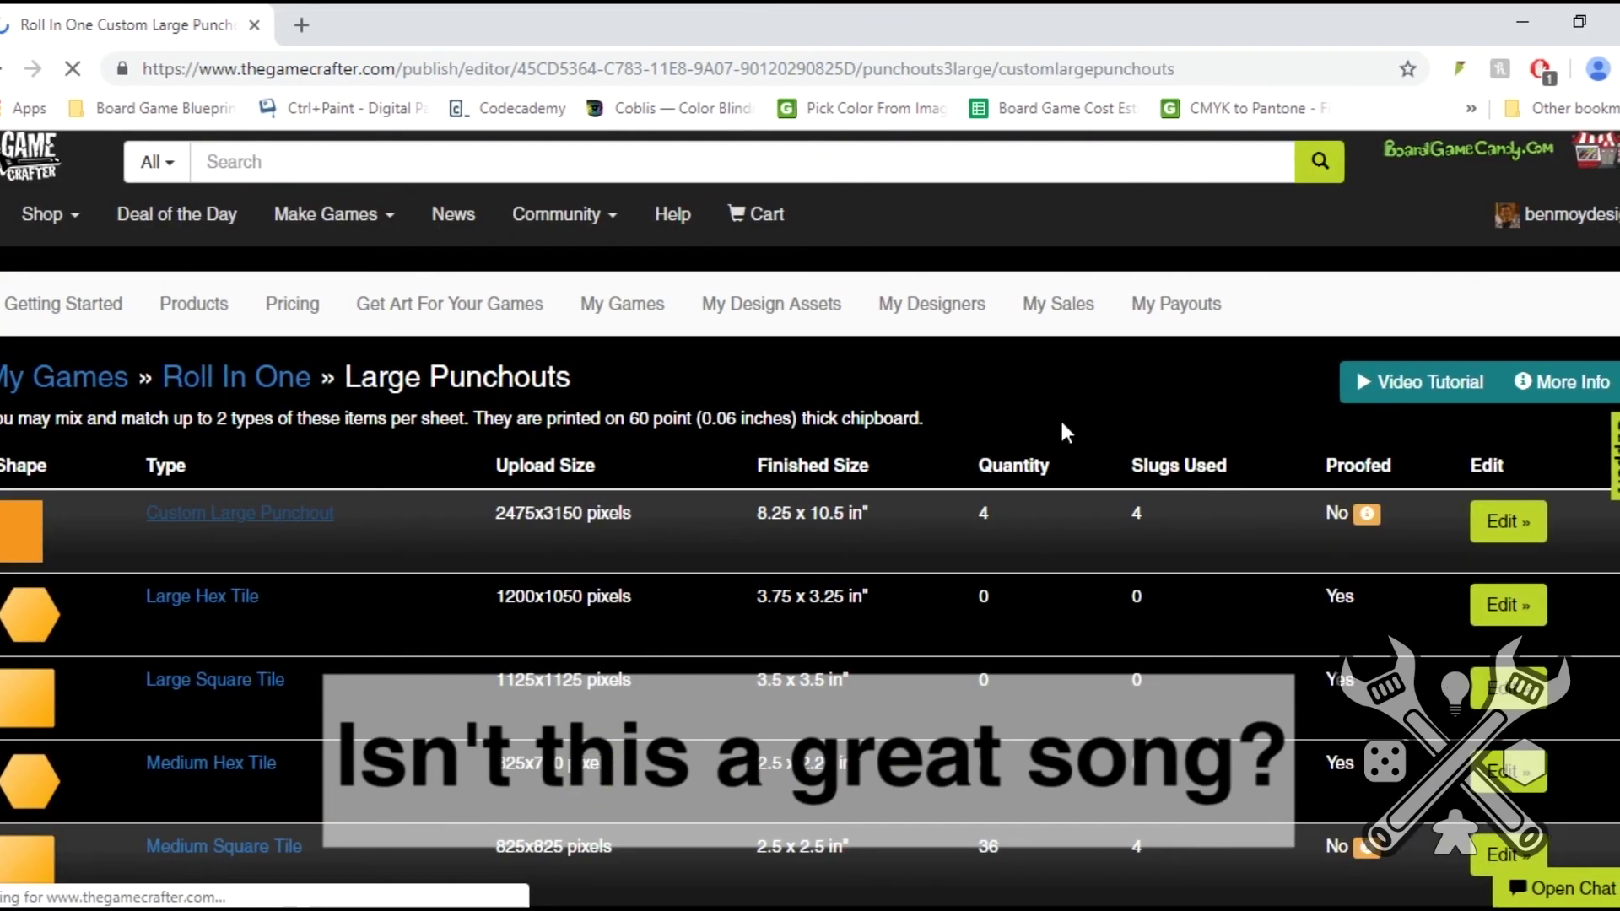
scroll(989, 667, down, 3)
scroll(989, 666, down, 2)
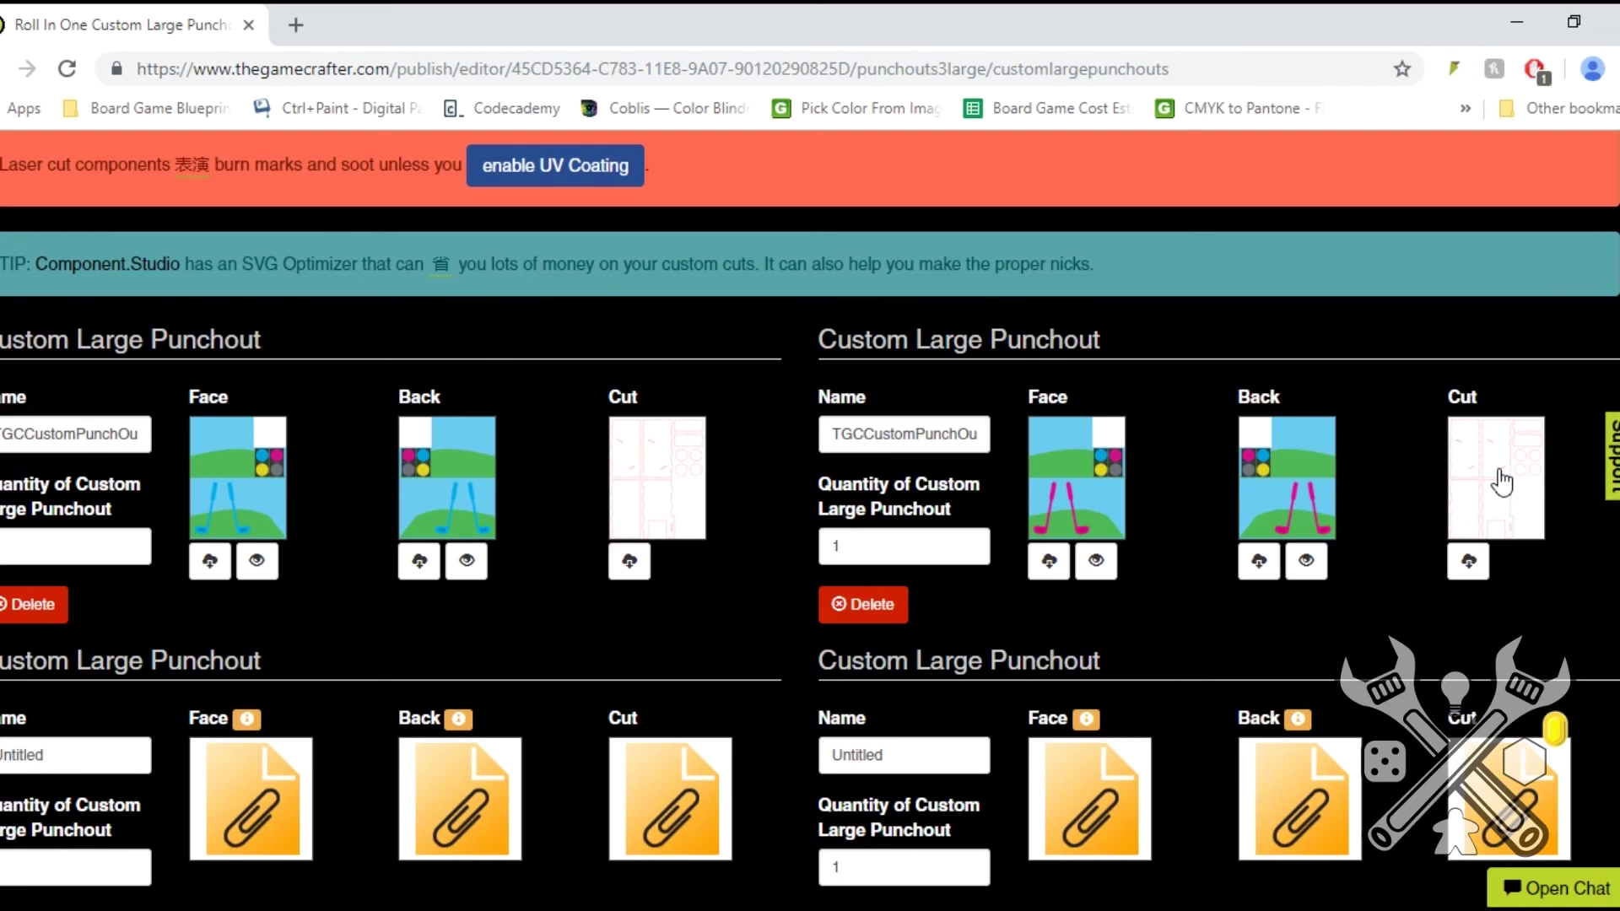
click(1077, 457)
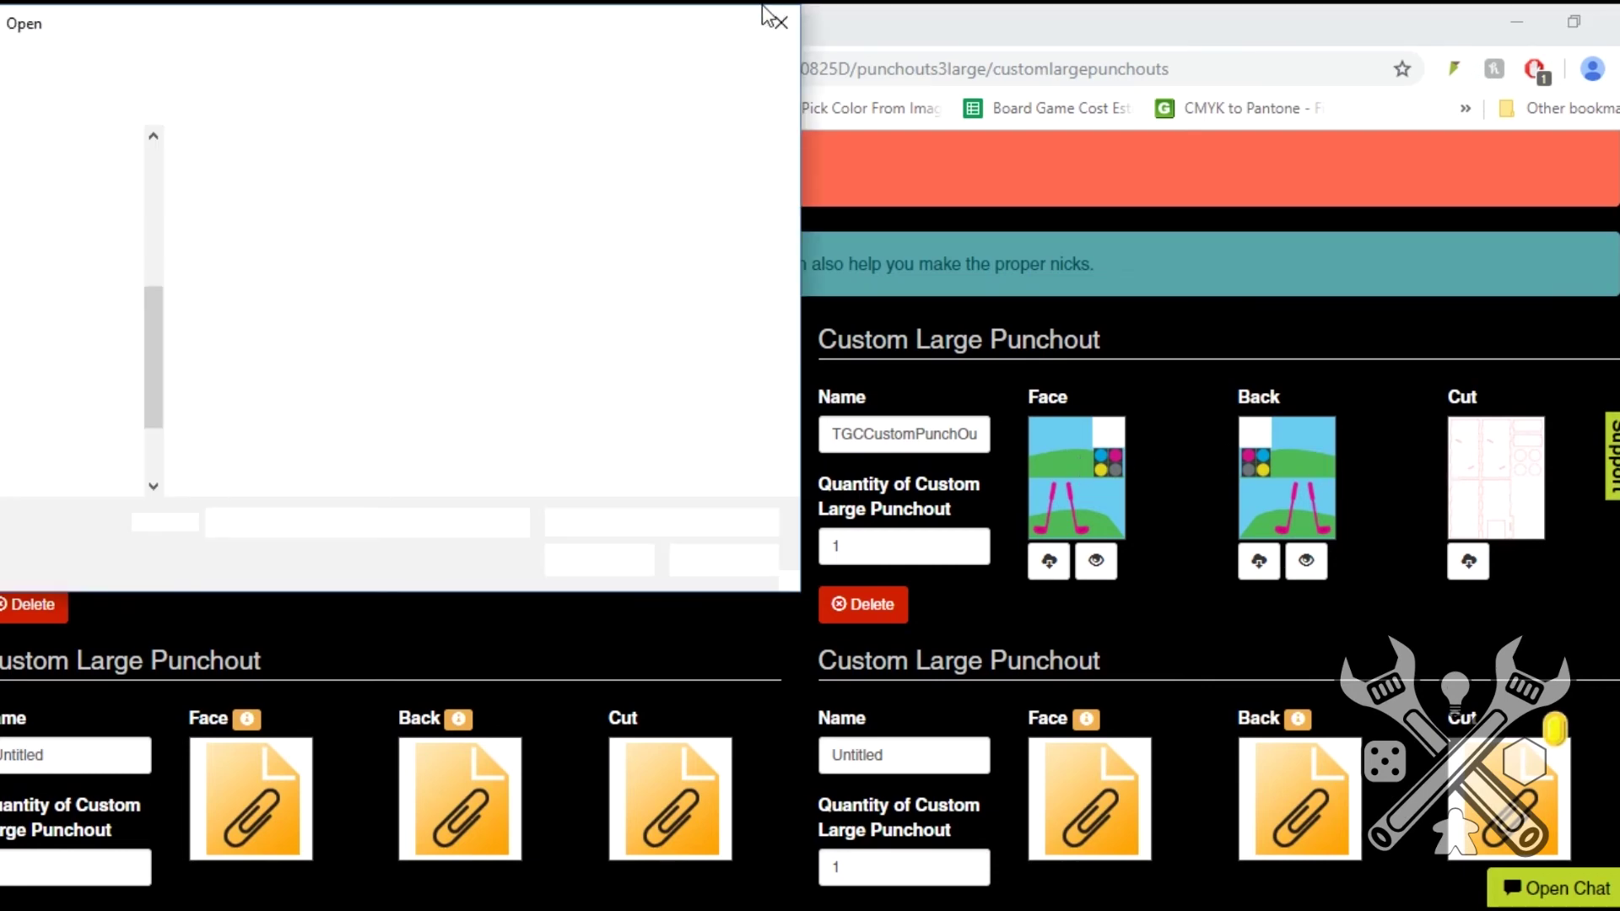
Step: Cancel the file picker and preview the right punchout's face for proofing
click(774, 21)
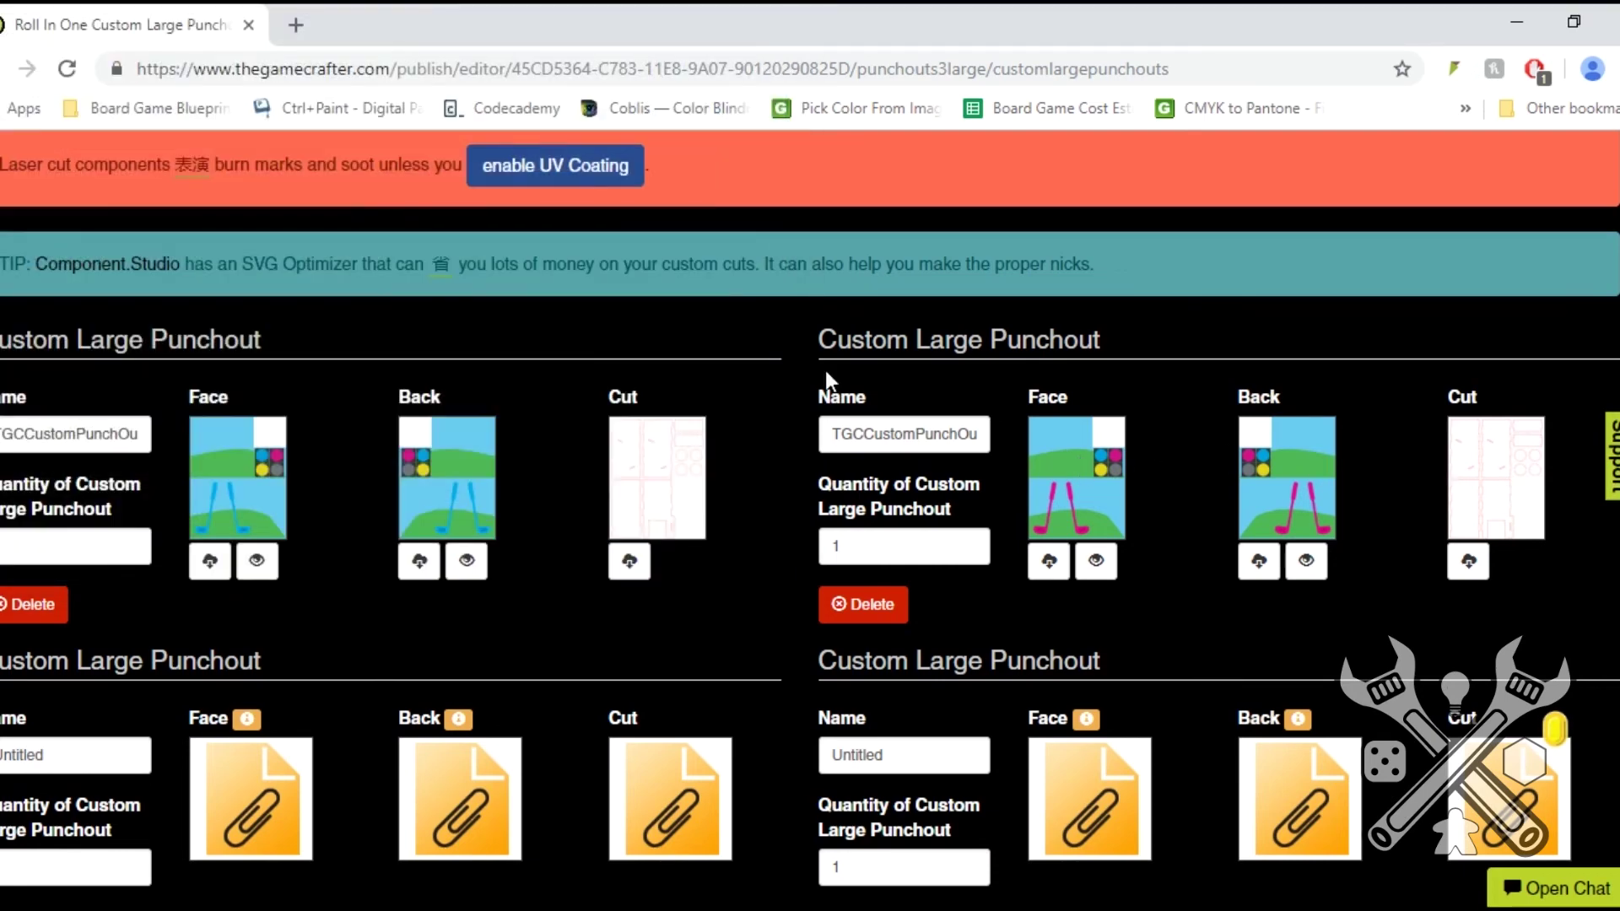
click(1097, 560)
scroll(550, 407, down, 1)
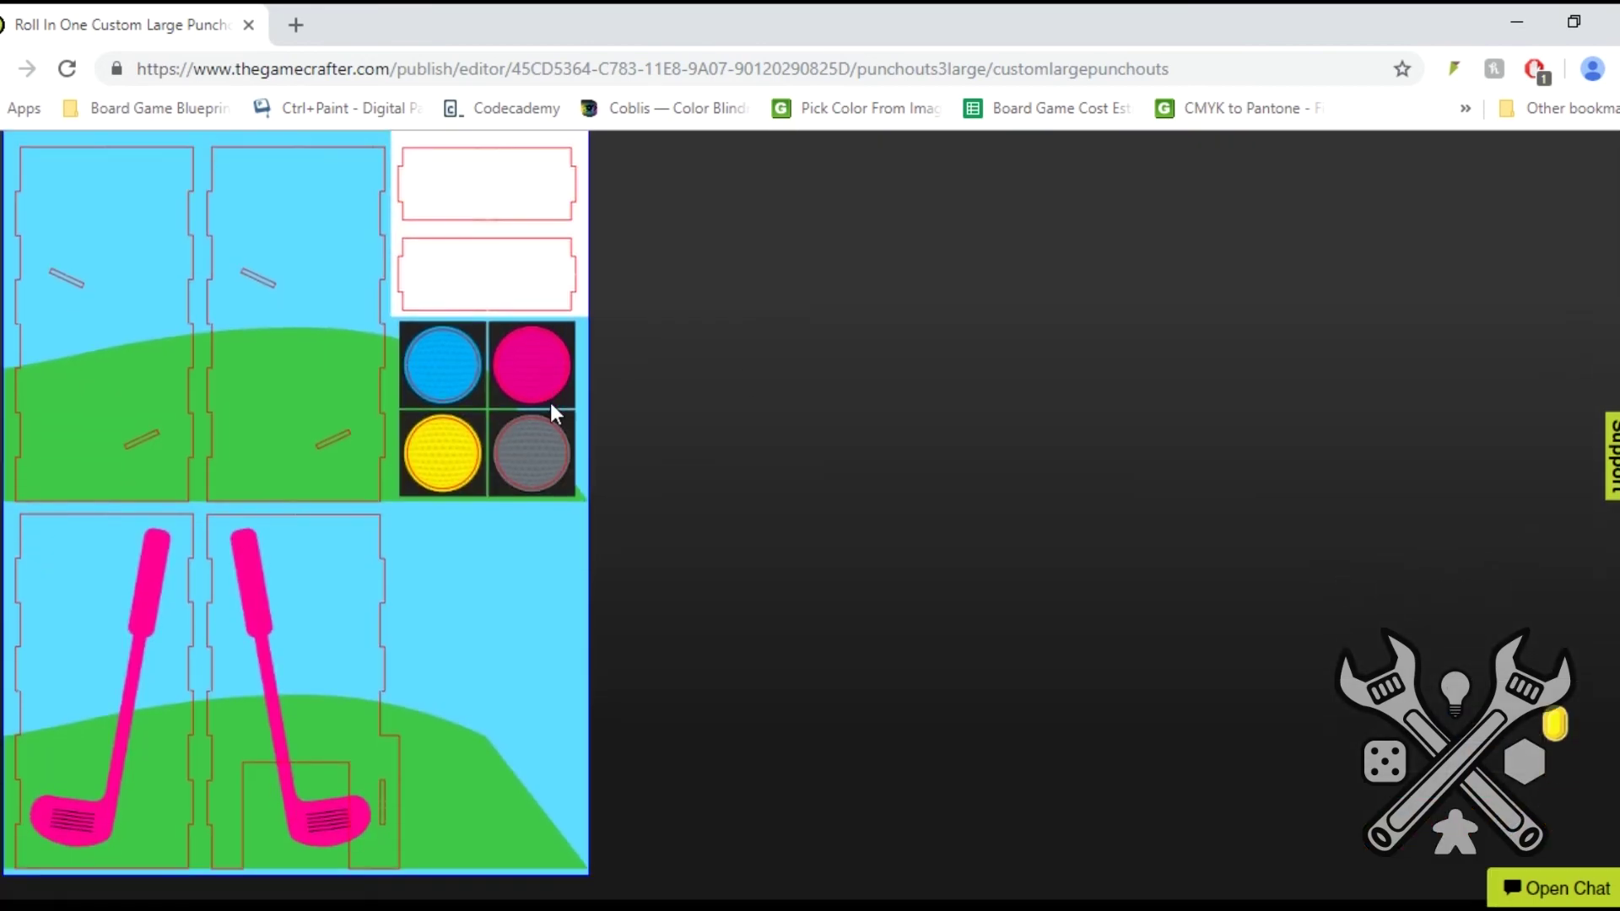
scroll(367, 641, up, 4)
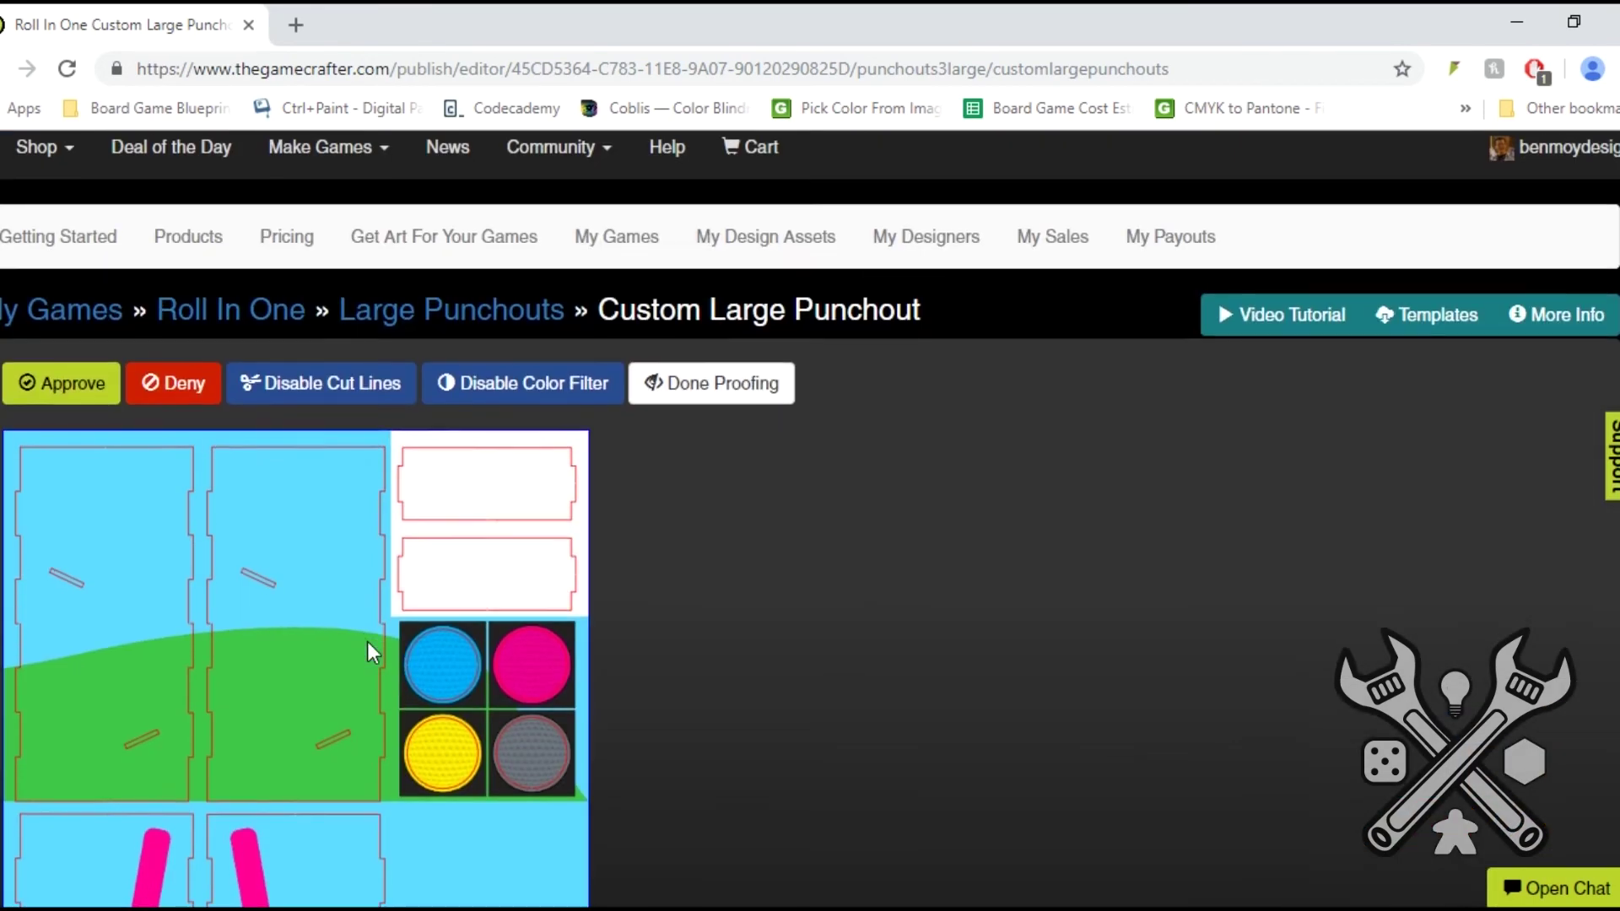
scroll(367, 641, down, 2)
Step: Compare the proof with cut lines and colour filter on and off, leaving both disabled
click(324, 249)
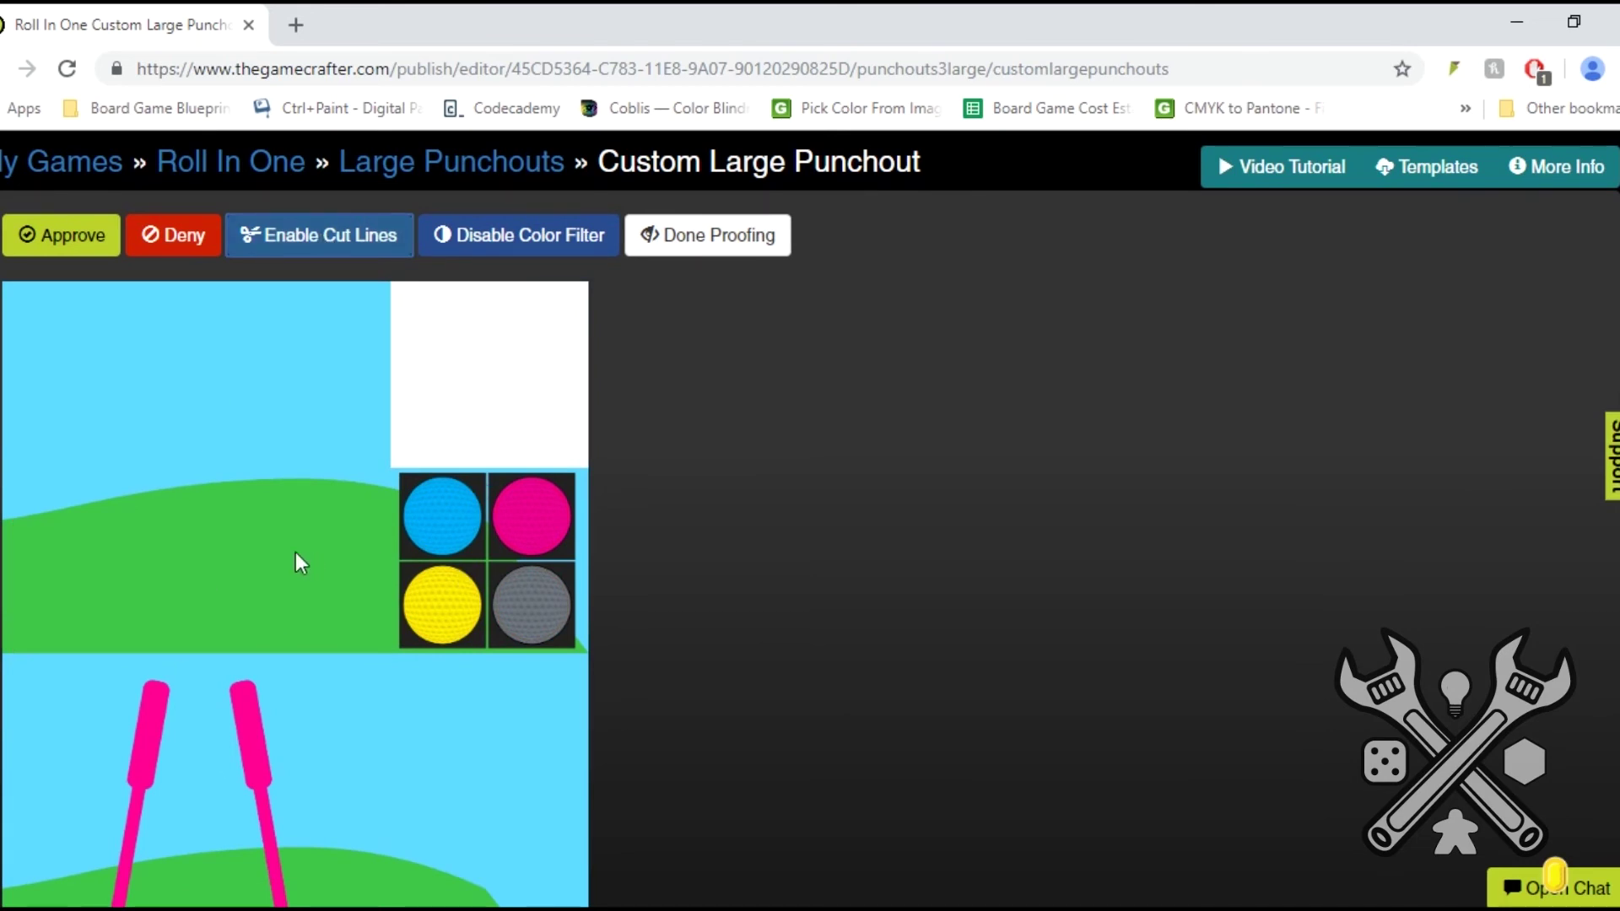
click(346, 236)
click(326, 251)
click(478, 244)
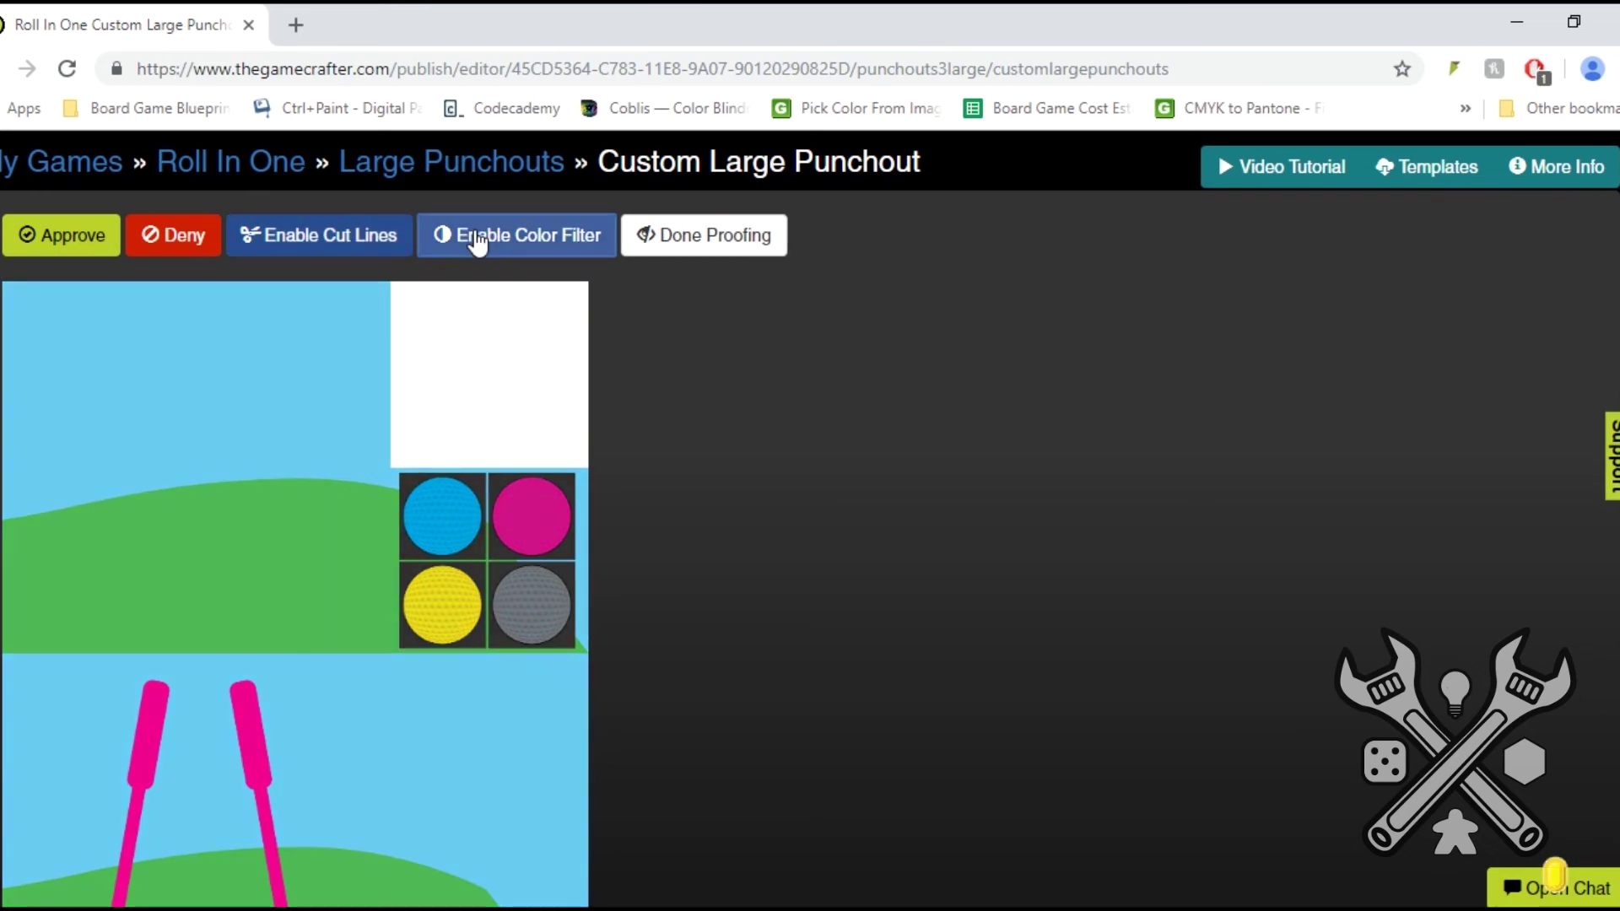
click(478, 244)
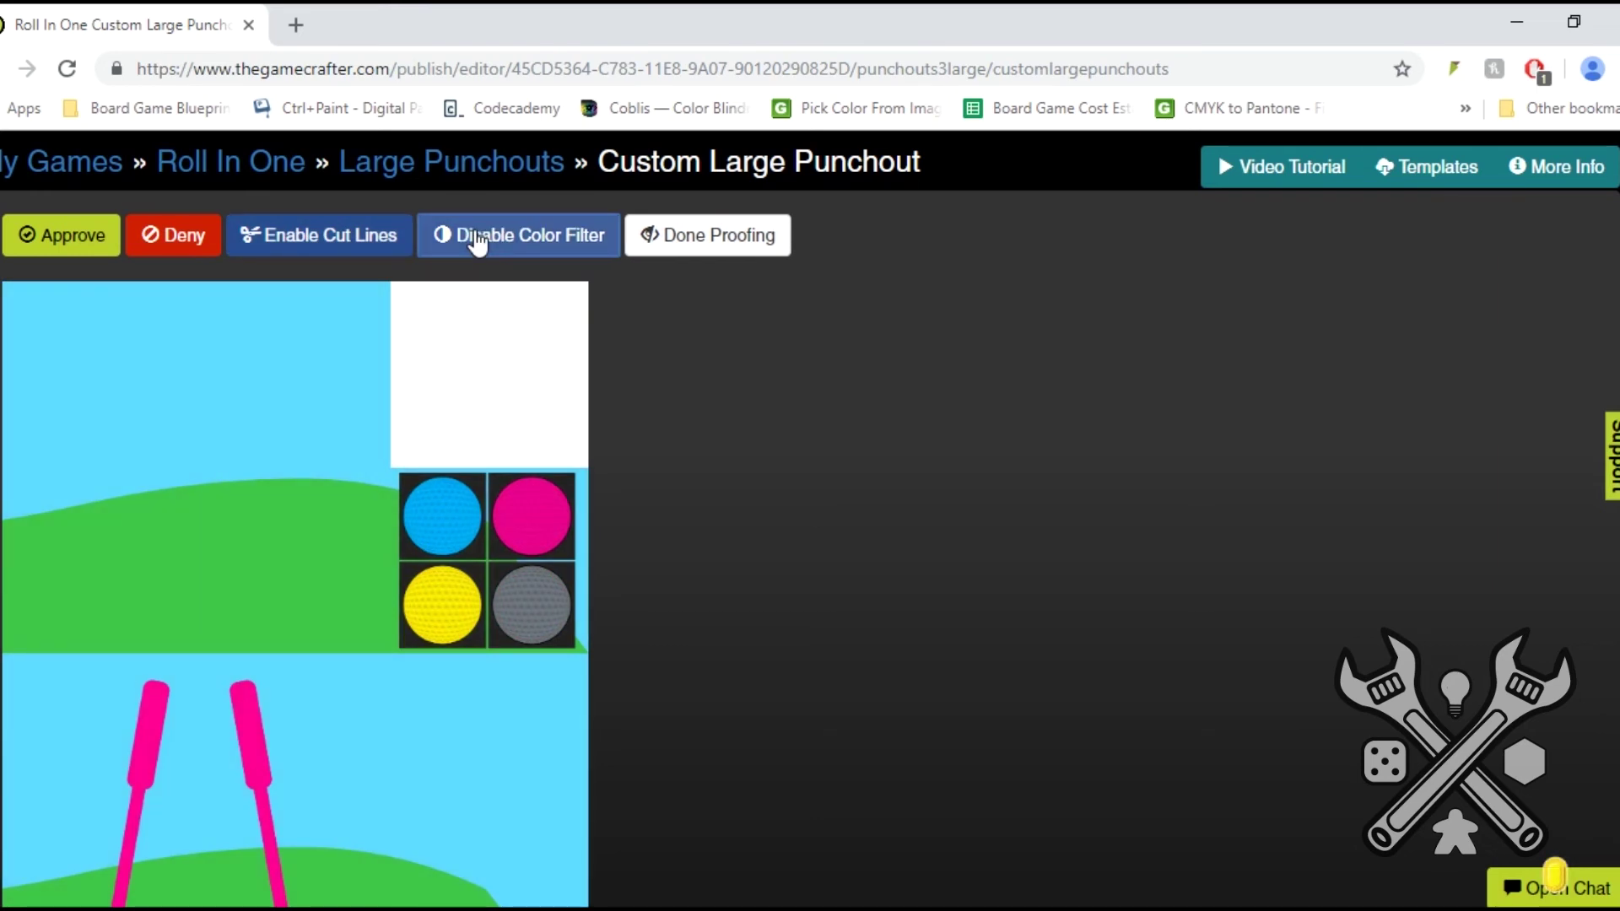
click(478, 244)
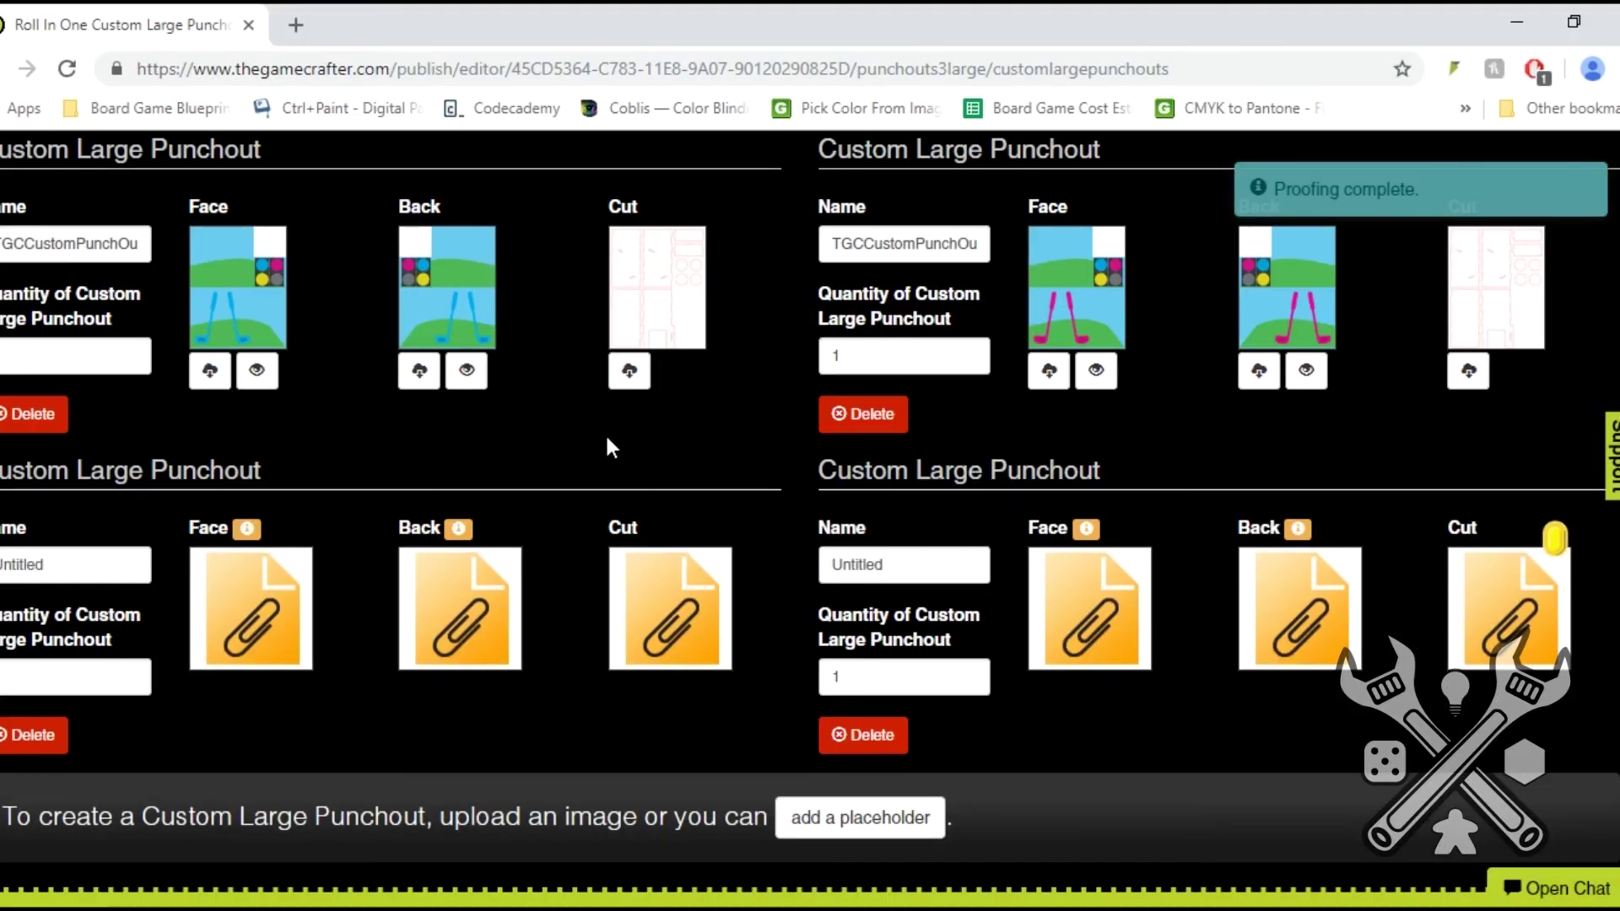
scroll(793, 485, up, 6)
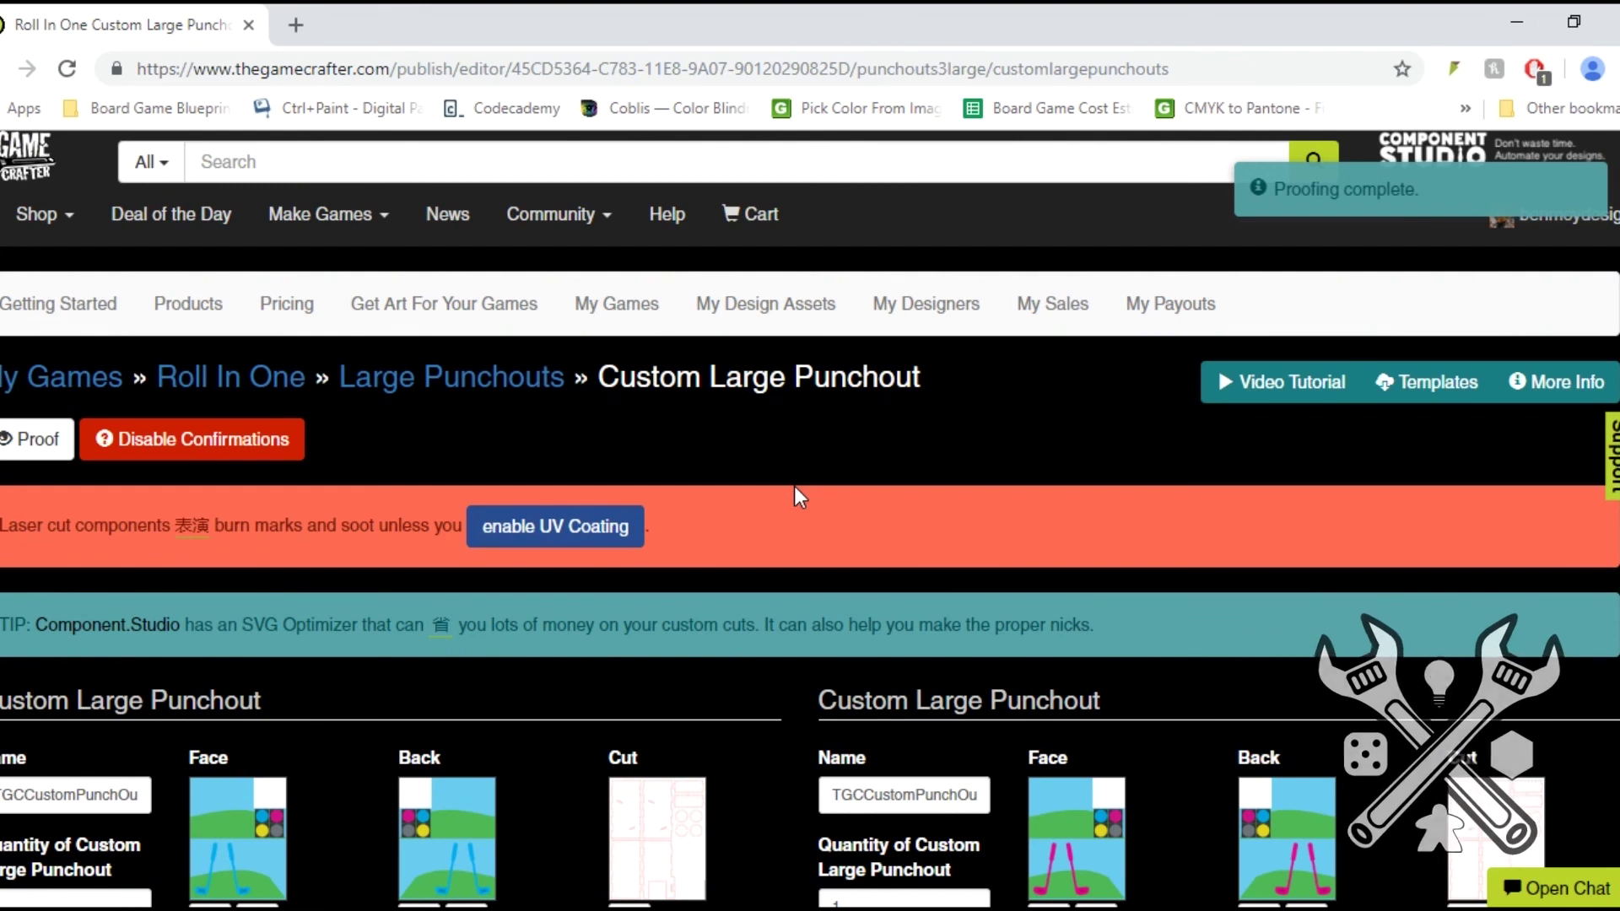